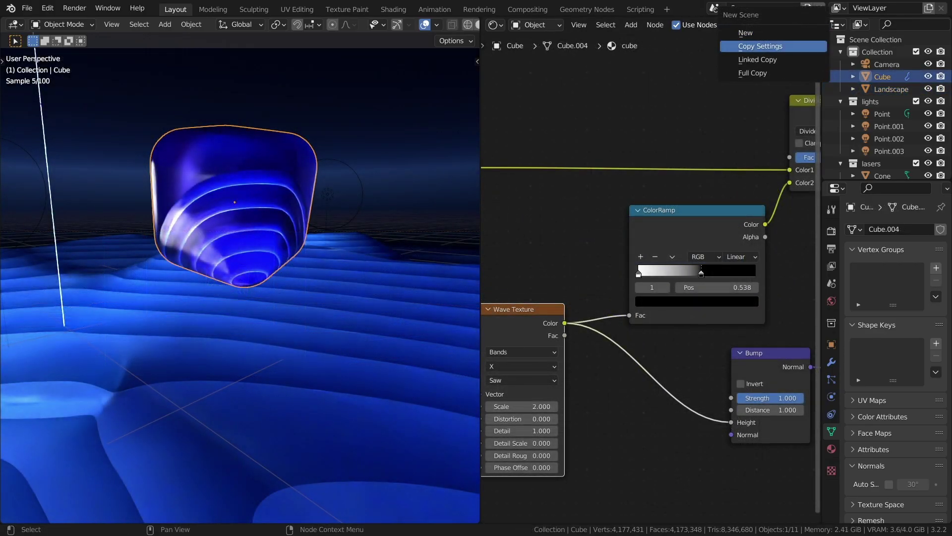
Start a new scene and locate the A.N.T.Landscape add-on by searching 'lan' in Preferences
click(760, 46)
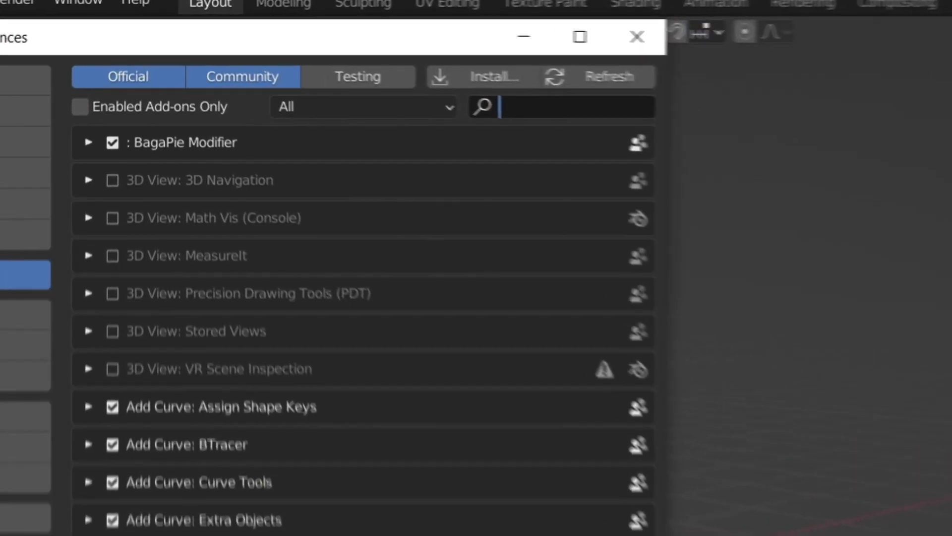
text(дф)
key(BackSpace)
key(BackSpace)
text(lan)
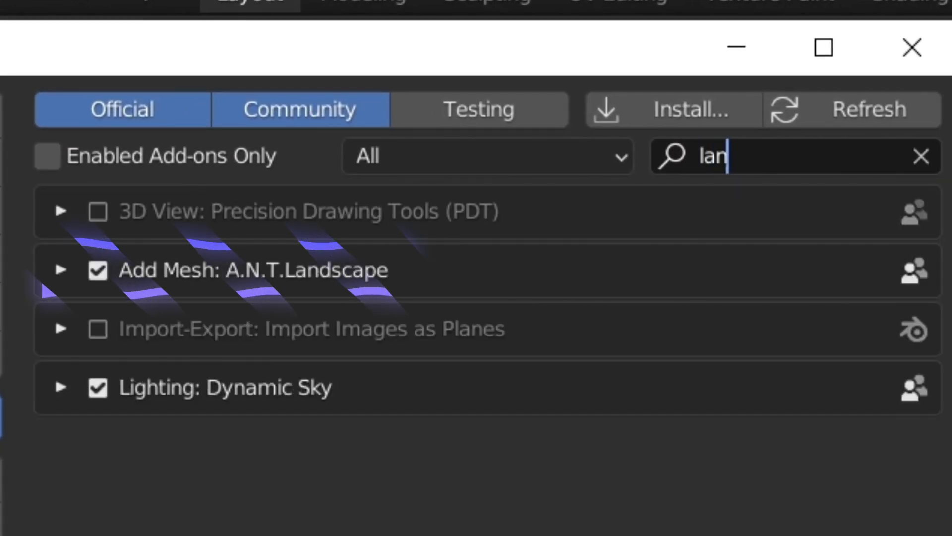
click(61, 270)
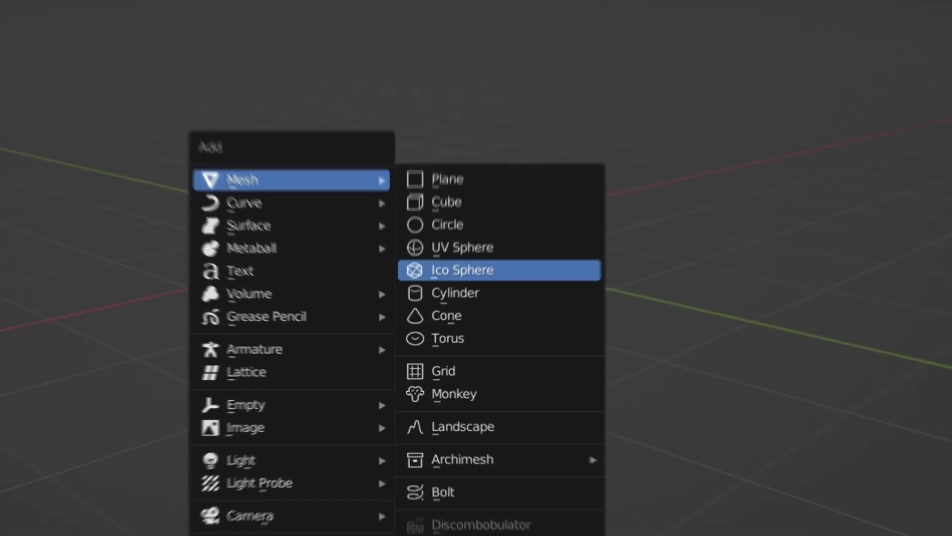
Add a Landscape with the dunes preset, 256 subdivisions and a 10×10 mesh size
click(476, 426)
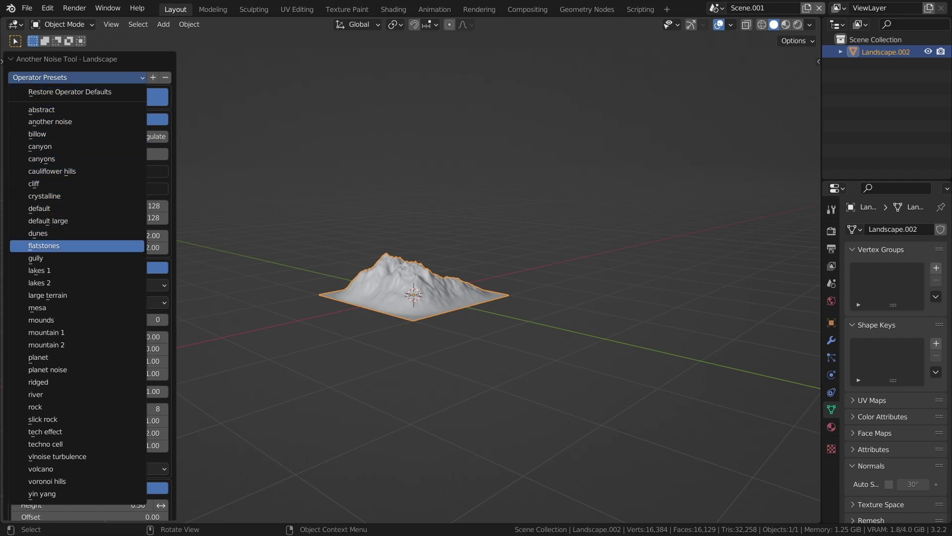
click(38, 233)
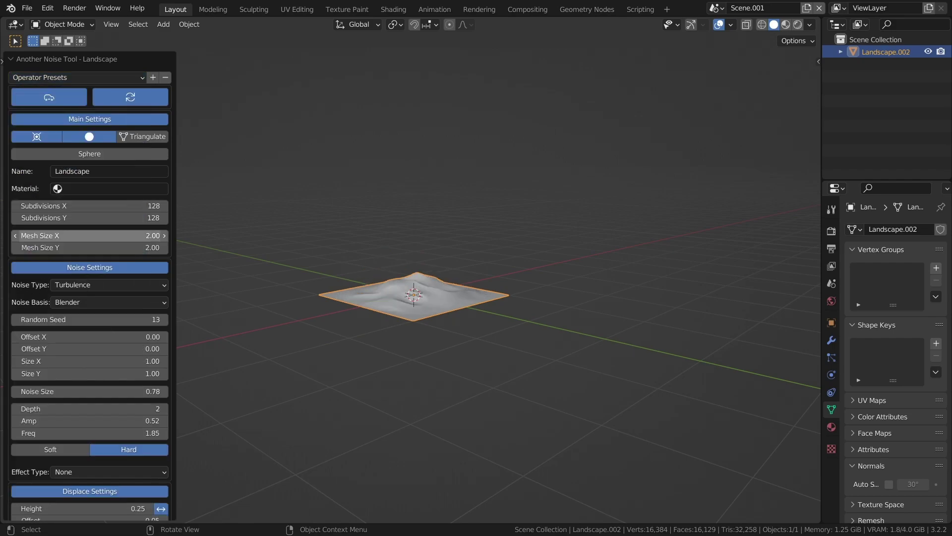
click(38, 206)
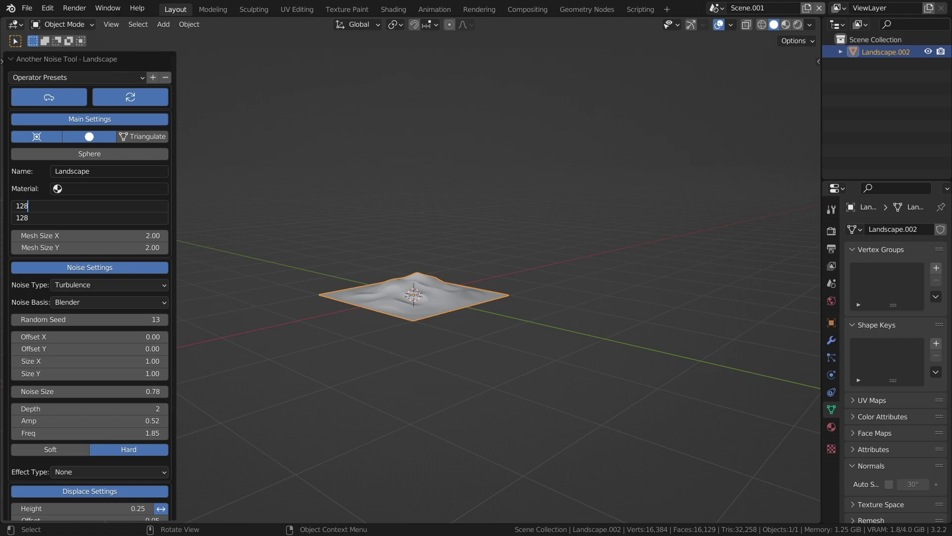
text(*2)
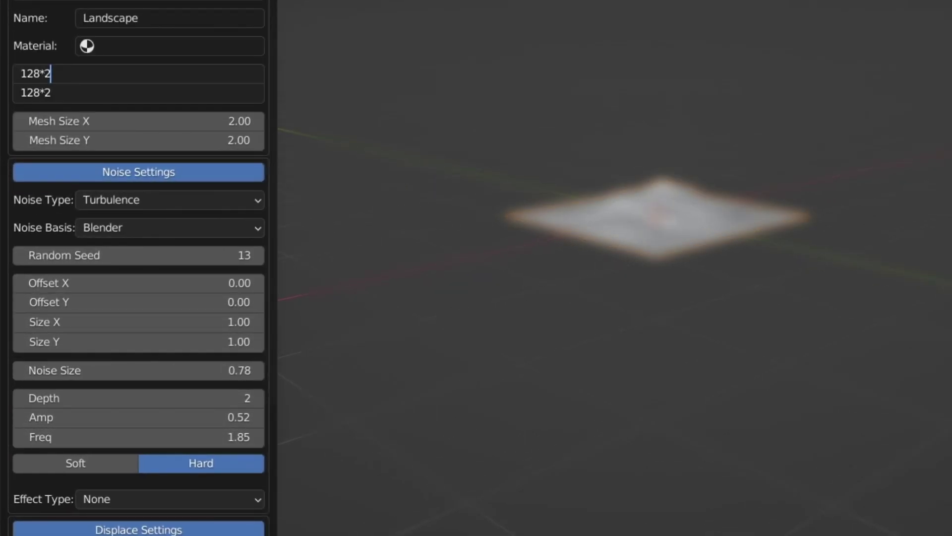
key(Return)
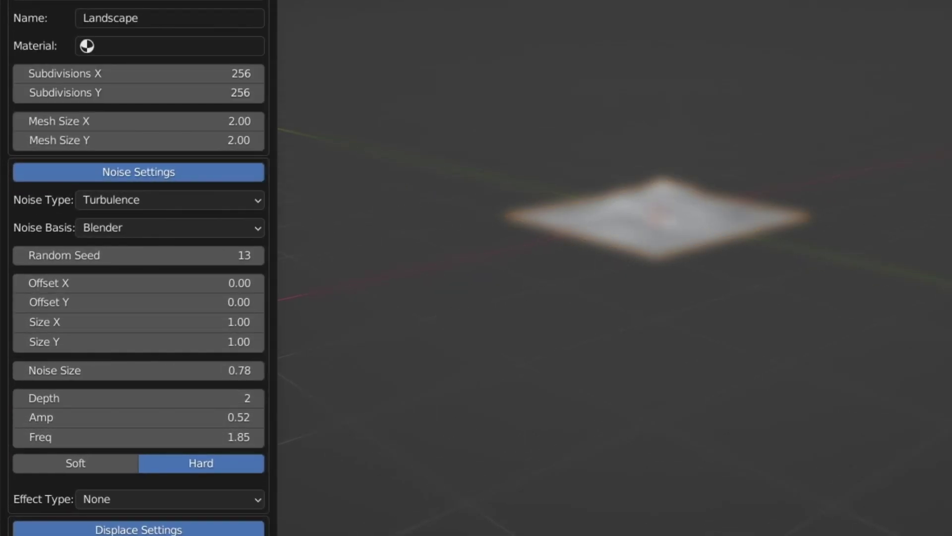
drag(139, 140, 139, 121)
text(10)
key(Return)
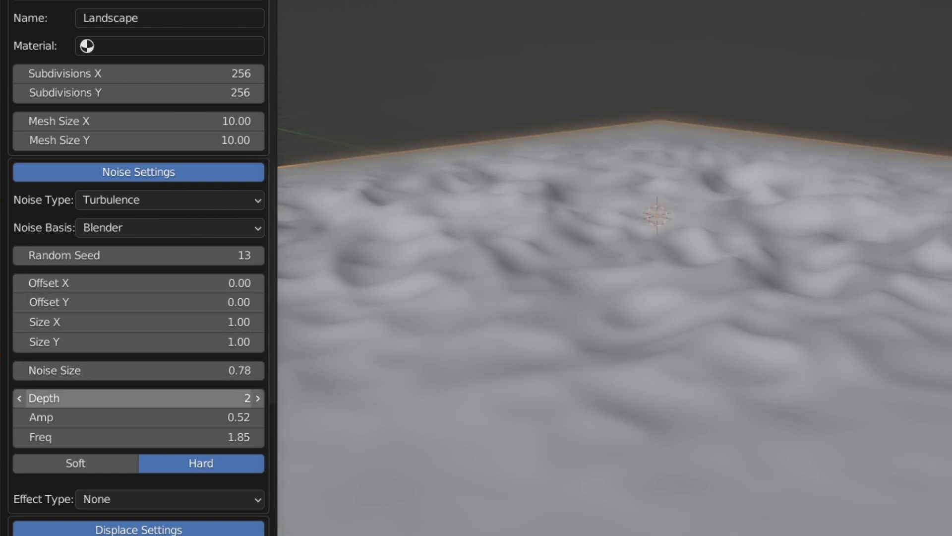
Set the landscape's displacement height to 0.40, offset 0.01 and random seed 15
scroll(199, 462, down, 4)
double_click(124, 462)
text(0)
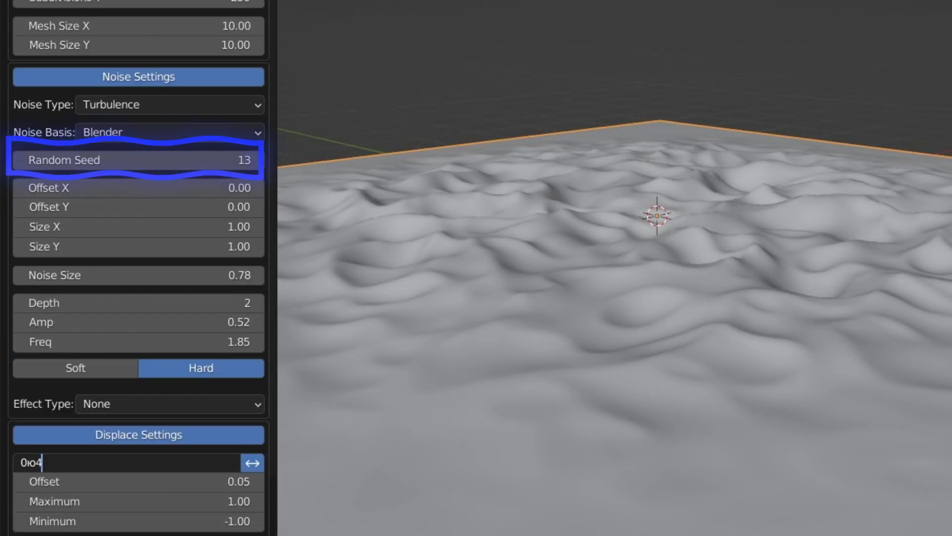
text(.4)
key(Return)
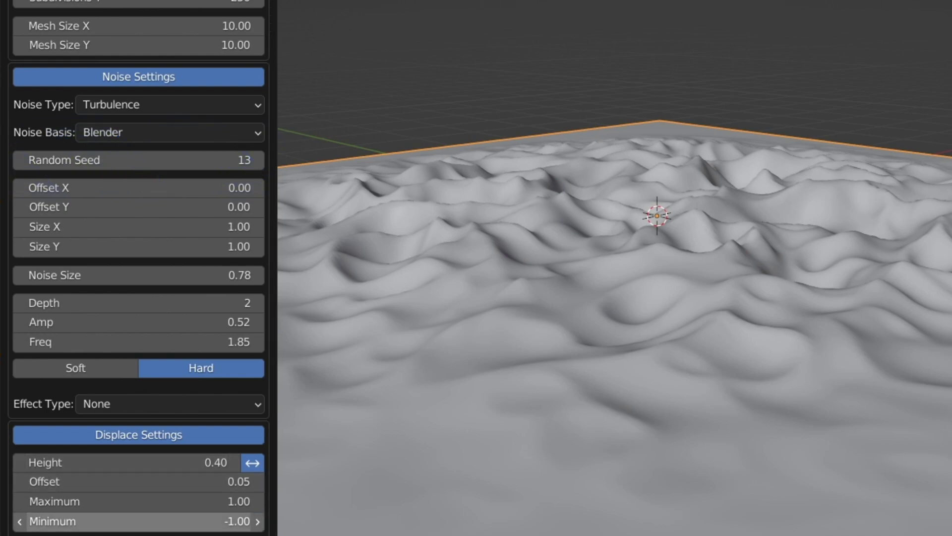
click(124, 481)
key(Return)
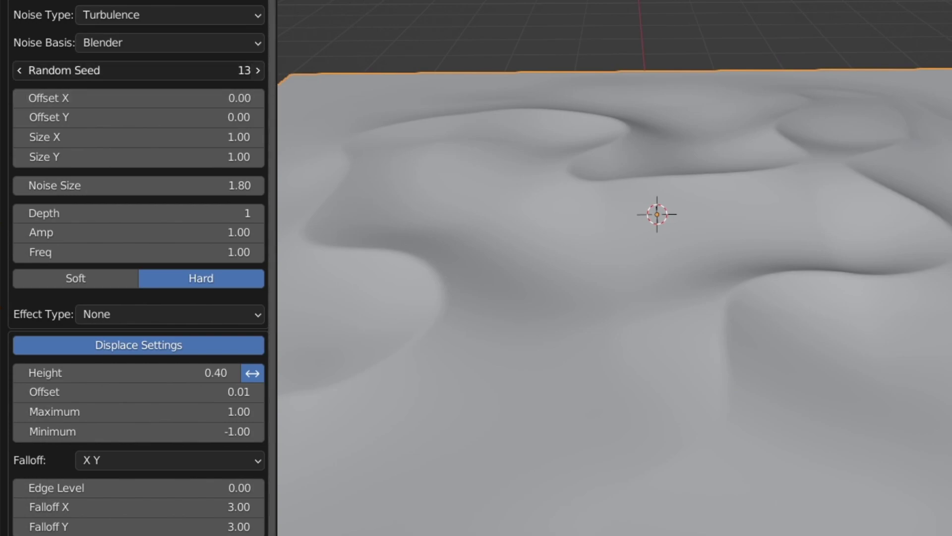
click(258, 70)
click(257, 70)
middle_drag(596, 298, 526, 287)
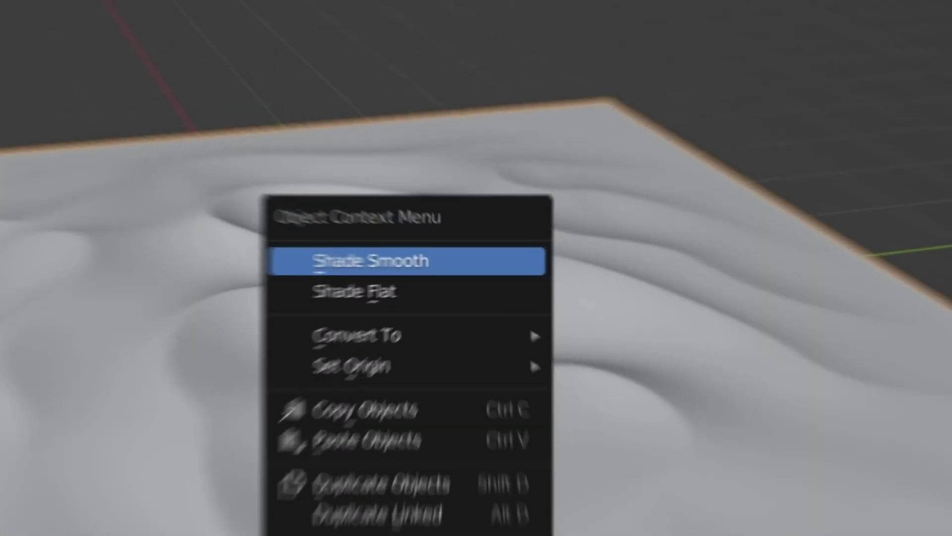
Smooth-shade the terrain and add a Subdivision Surface with viewport level 2, render 3
click(372, 259)
click(831, 340)
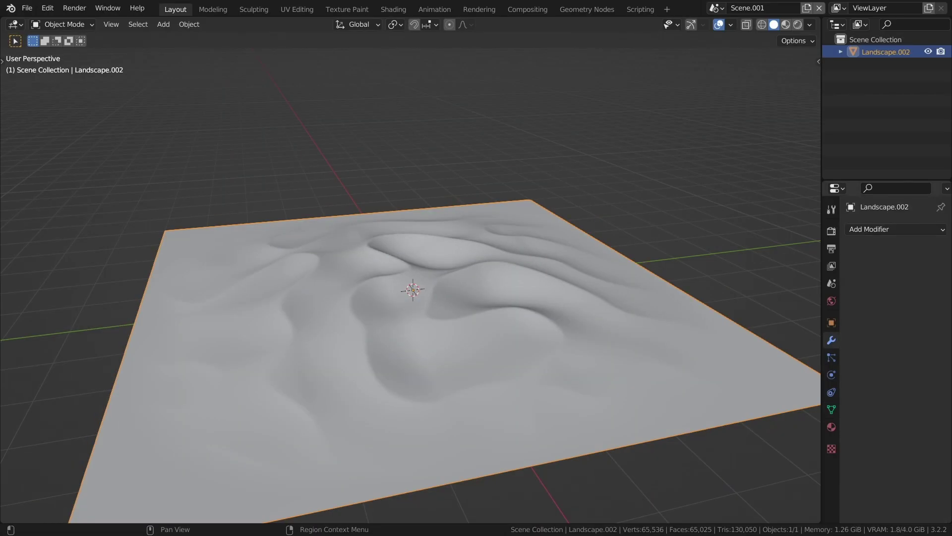
click(895, 229)
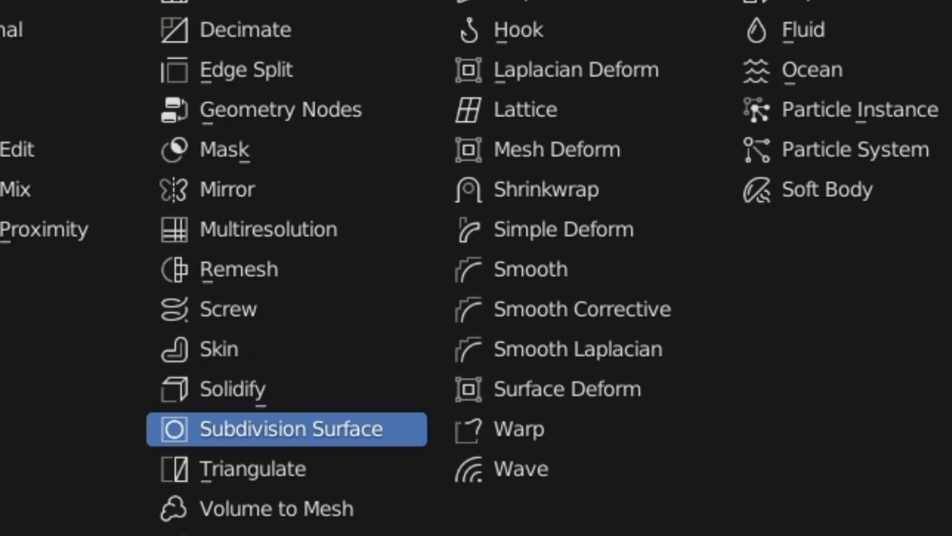
click(684, 449)
click(926, 11)
click(927, 48)
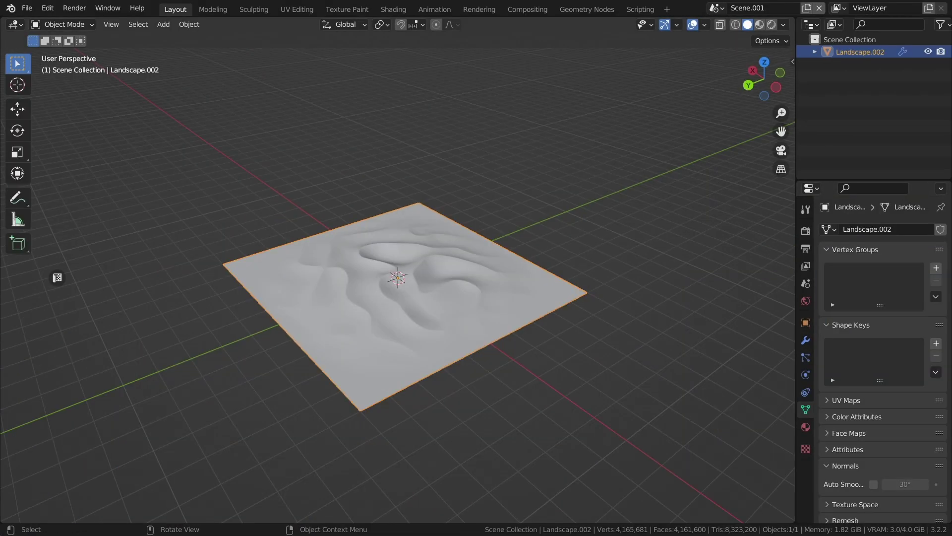
Add a camera, align it to the view, and tilt it to look low across the dunes
key(shift+a)
mouse_move(377, 302)
click(479, 301)
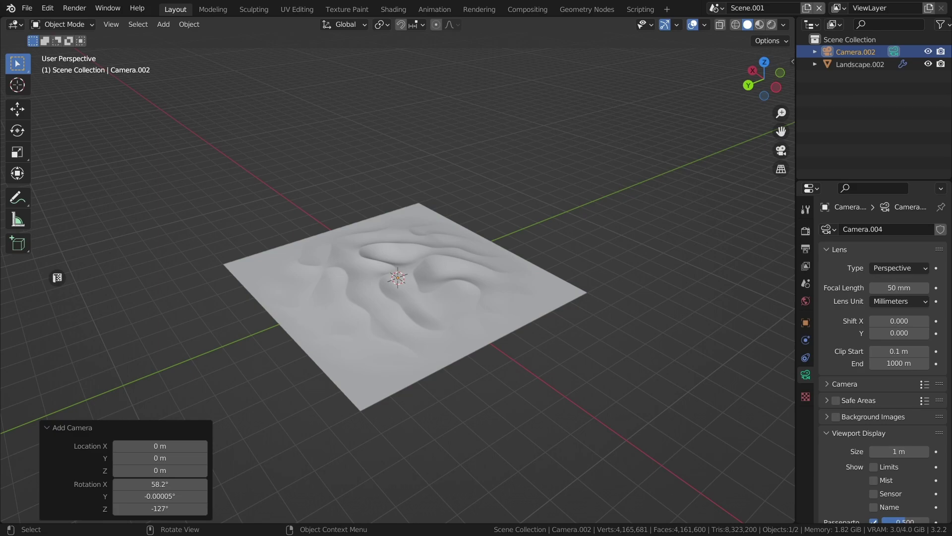
key(KP_0)
key(q)
click(422, 296)
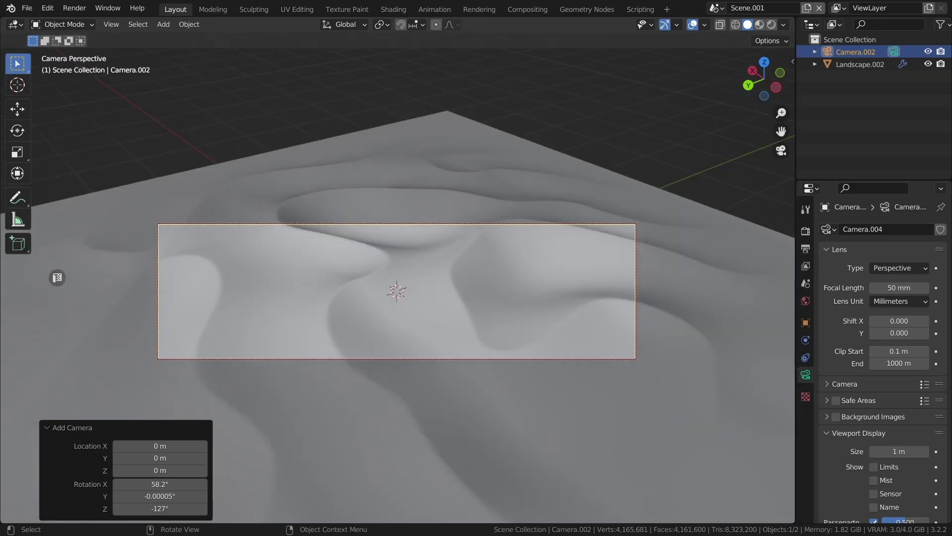
middle_drag(397, 291, 395, 271)
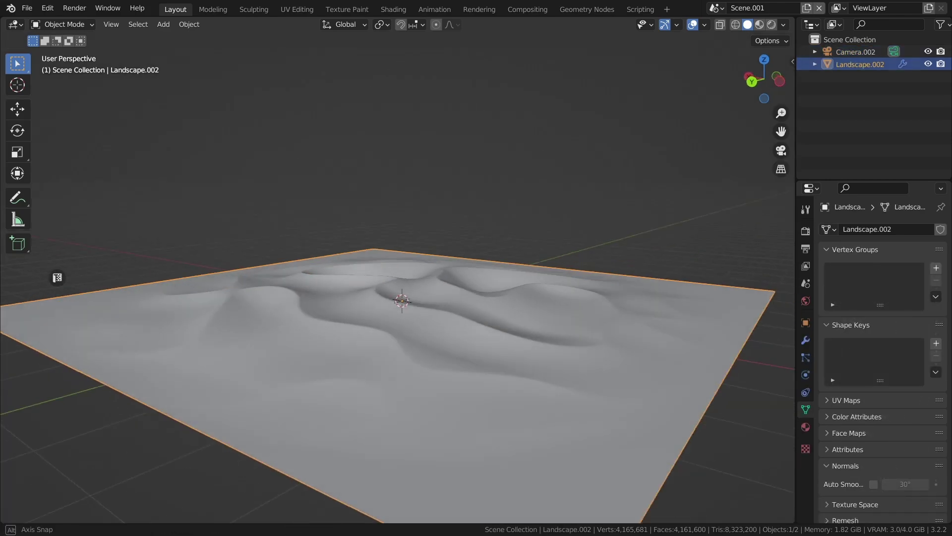
key(shift+a)
Add a cube and raise it 1 unit along Z above the terrain
mouse_move(397, 129)
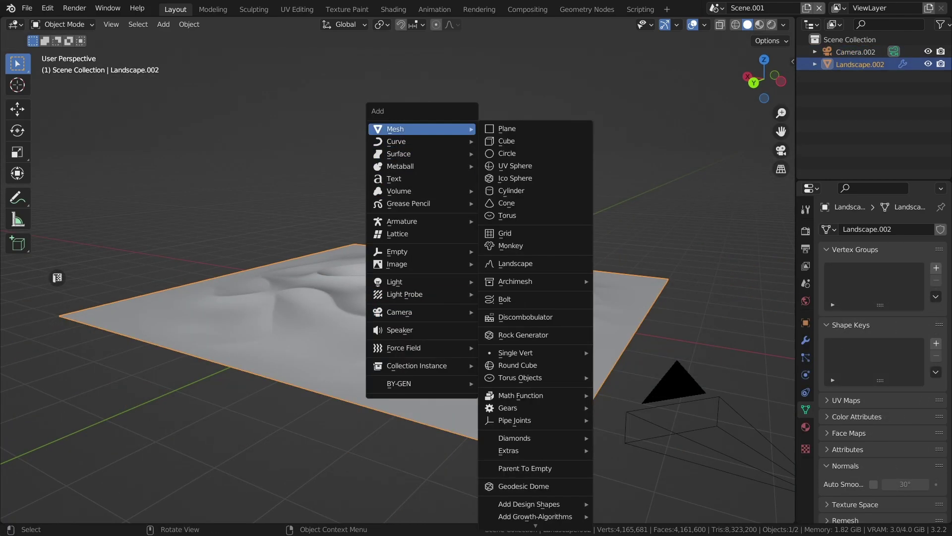
click(507, 141)
key(KP_Decimal)
text(gz1)
key(Return)
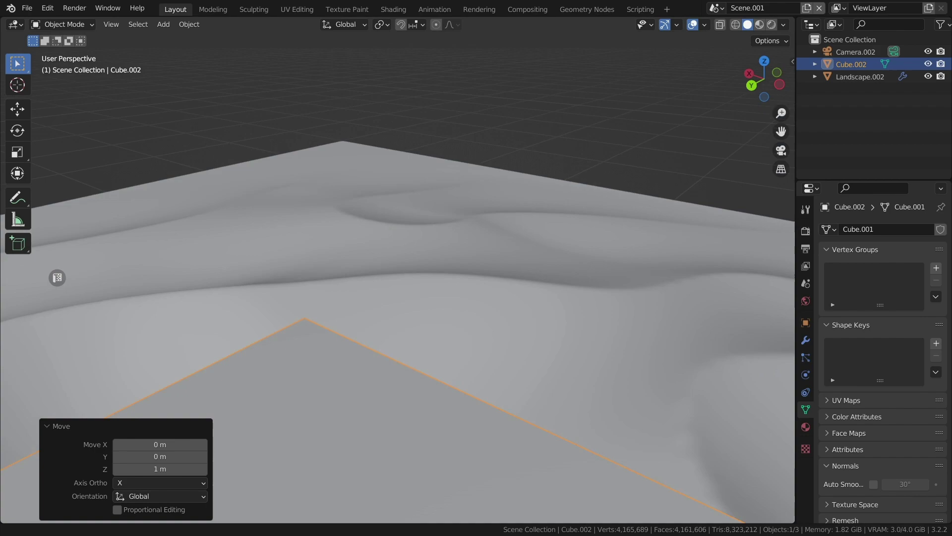
scroll(397, 278, down, 4)
Bevel the cube's edges by 0.1 m in Edit Mode
key(Tab)
key(KP_Decimal)
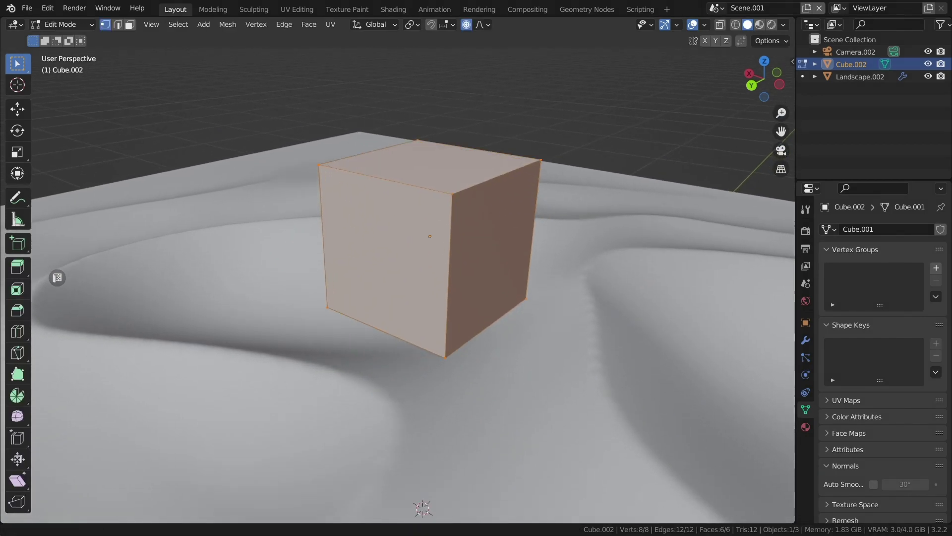
key(ctrl+b)
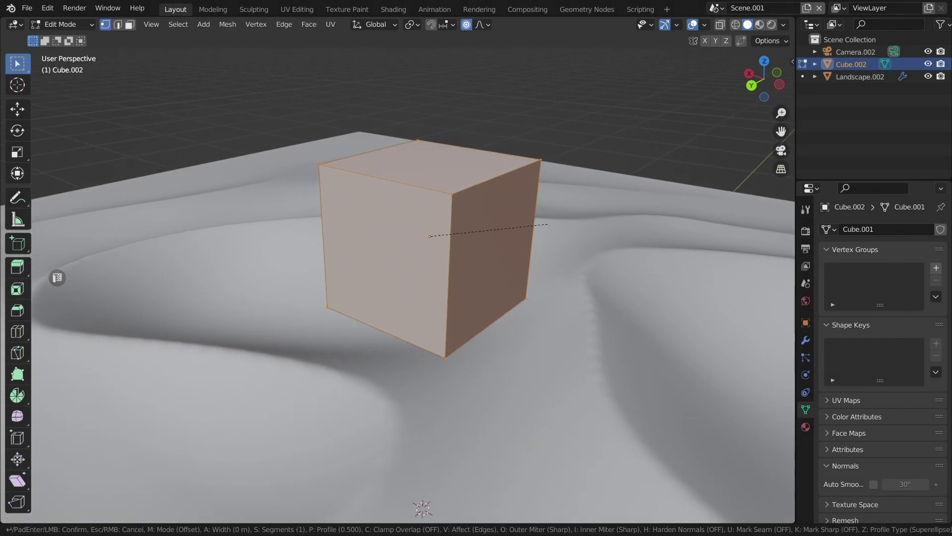
scroll(575, 218, up, 11)
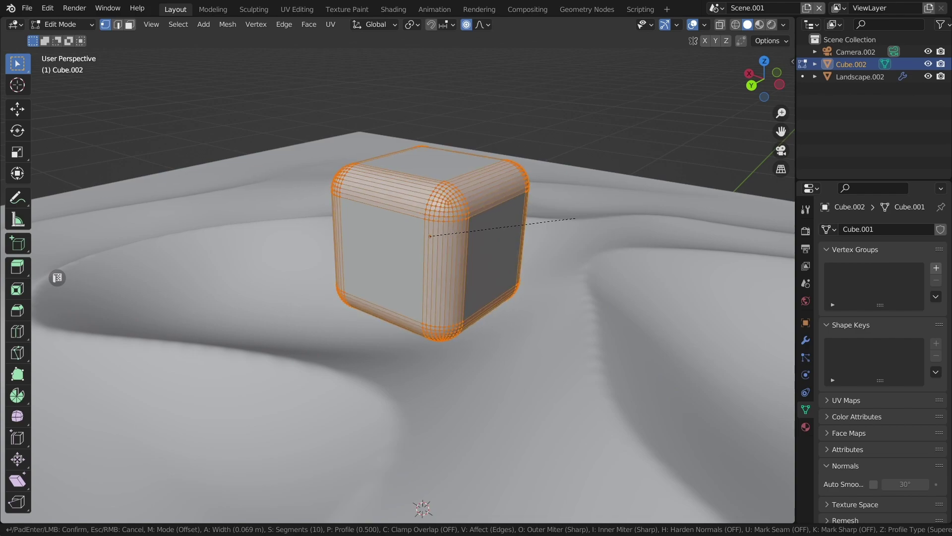
text(0.1)
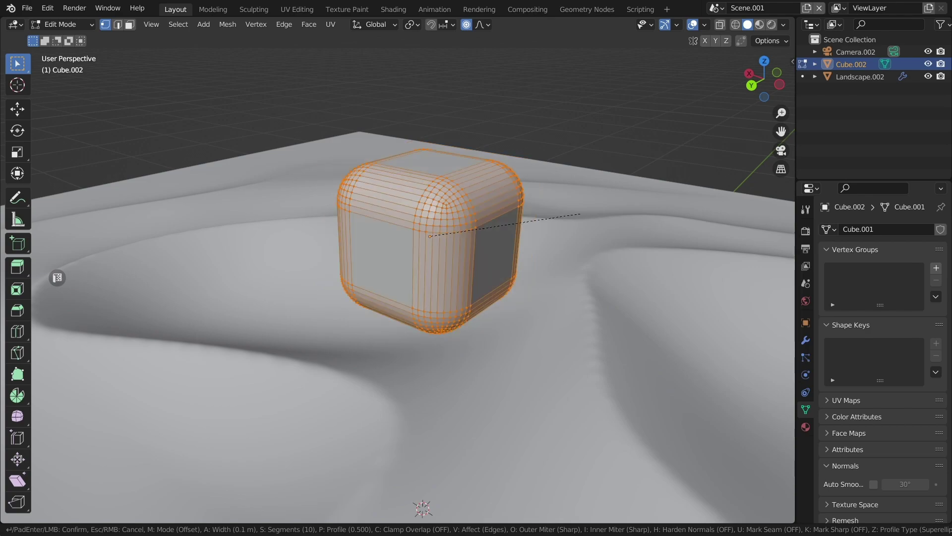
key(Return)
key(Tab)
Smooth-shade the cube and give it a level-2 Subdivision Surface modifier
key(ctrl+2)
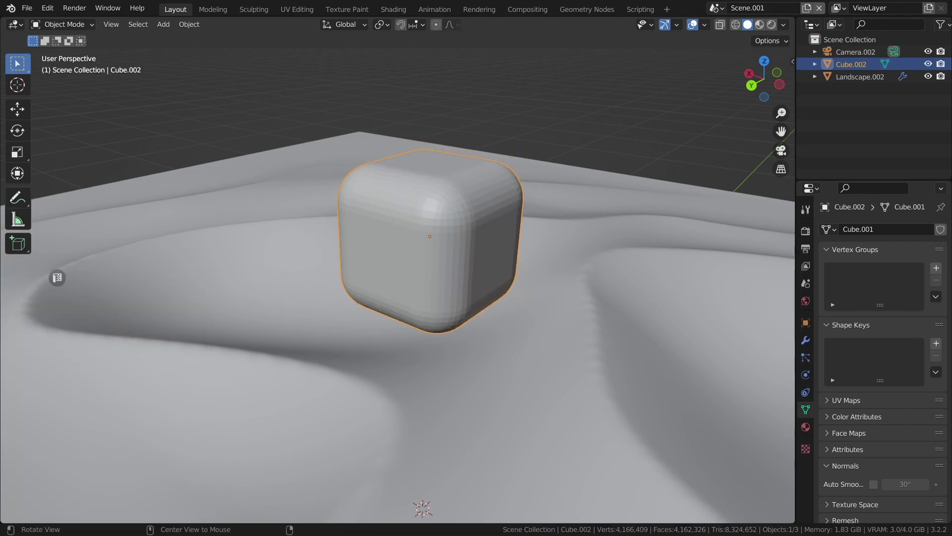
right_click(400, 230)
click(399, 230)
click(806, 339)
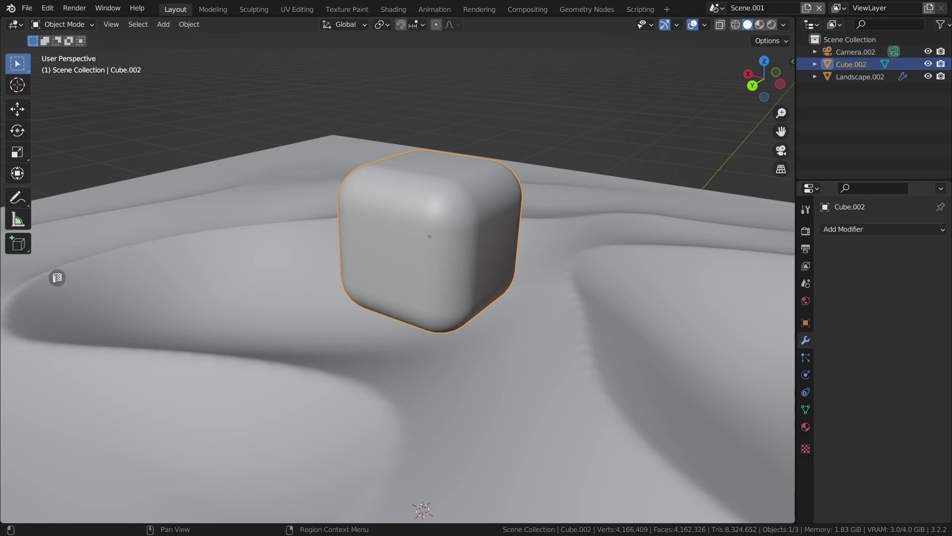
click(853, 229)
click(712, 450)
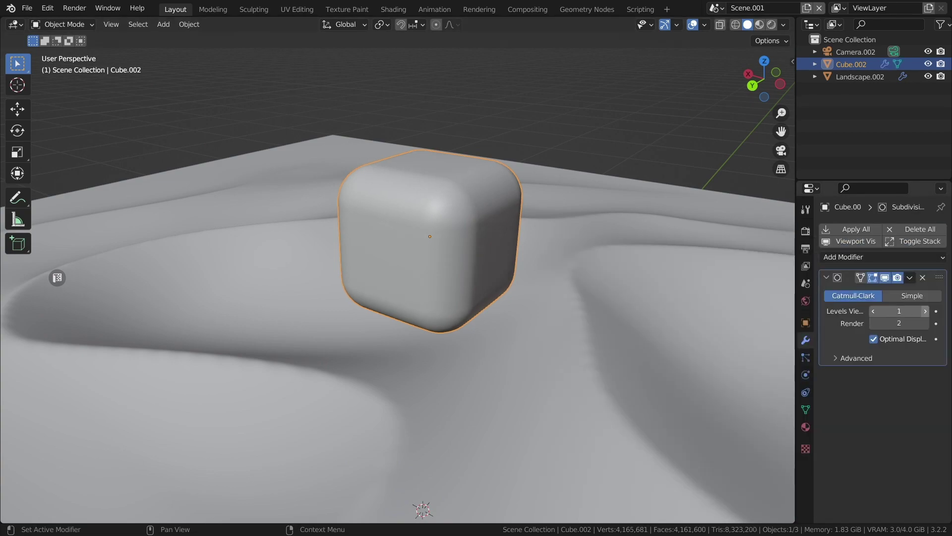
middle_drag(427, 347, 446, 349)
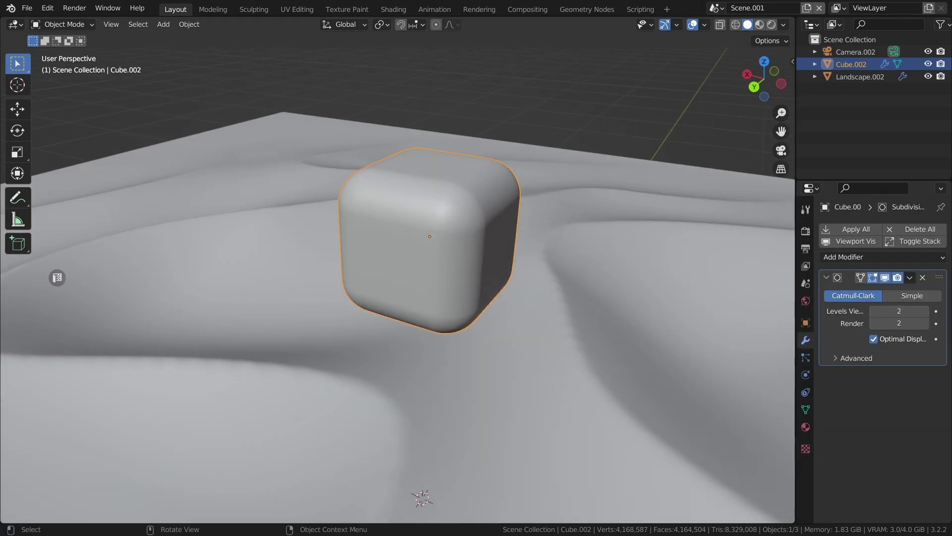
In camera view, lower the cube slightly and tilt it with a free rotation
key(KP_0)
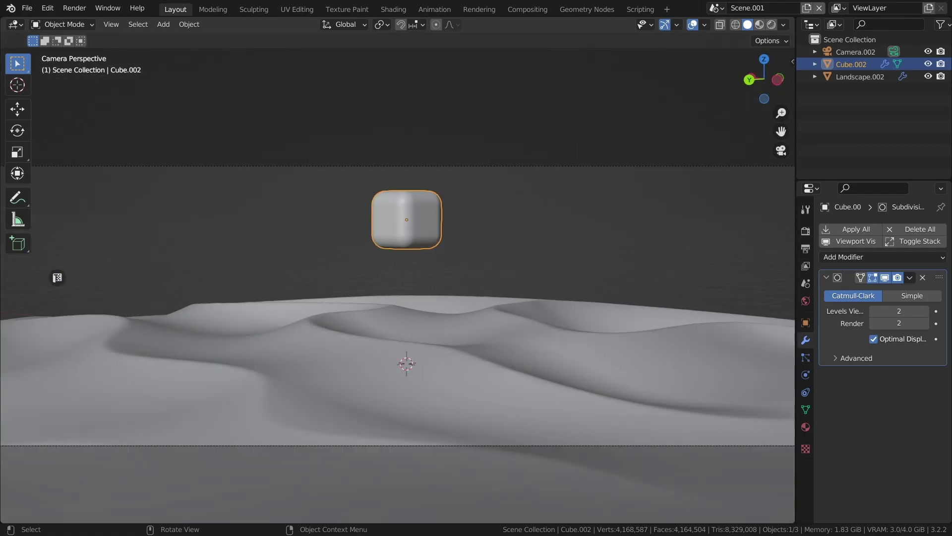
key(g)
key(Return)
key(r)
key(r)
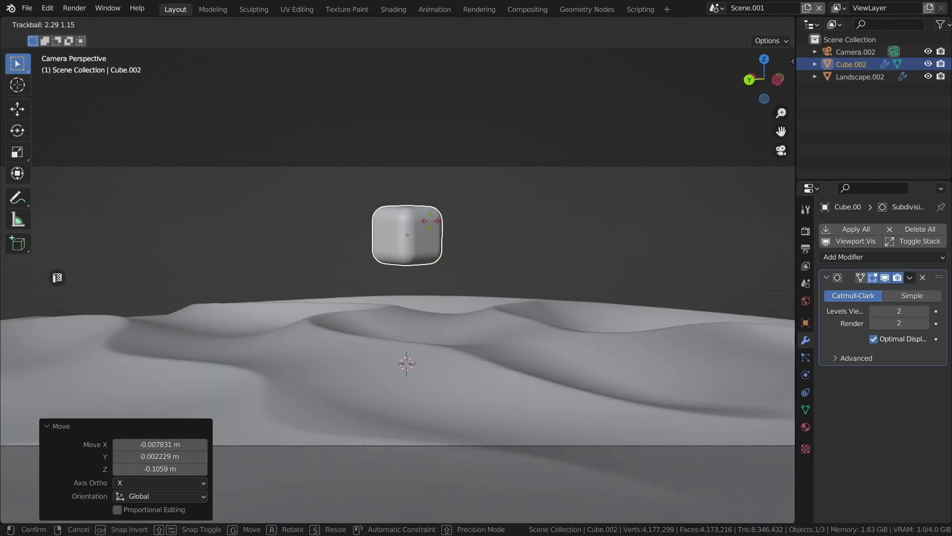
key(Return)
scroll(392, 217, down, 3)
Lock the camera to the view and zoom closer on the cube and dunes
click(392, 214)
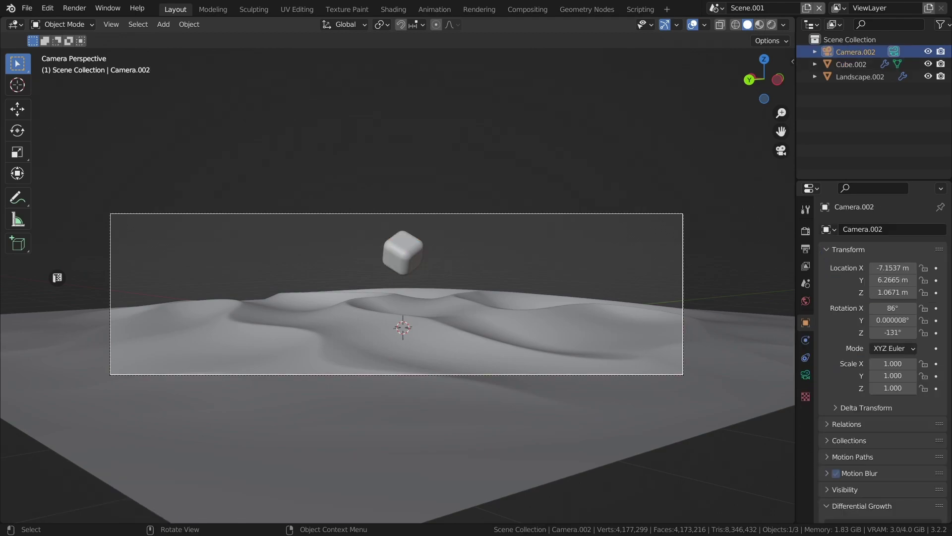
key(q)
click(392, 218)
scroll(391, 217, up, 5)
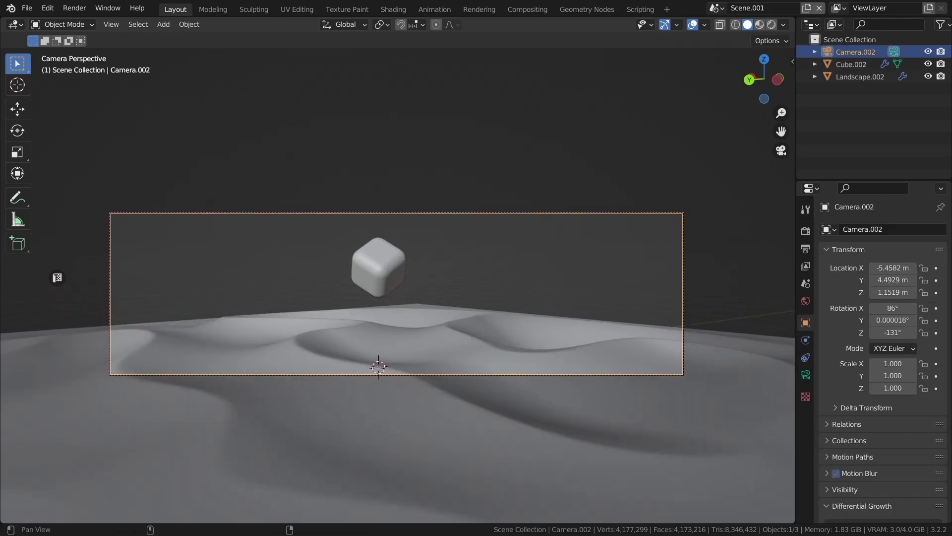
click(398, 347)
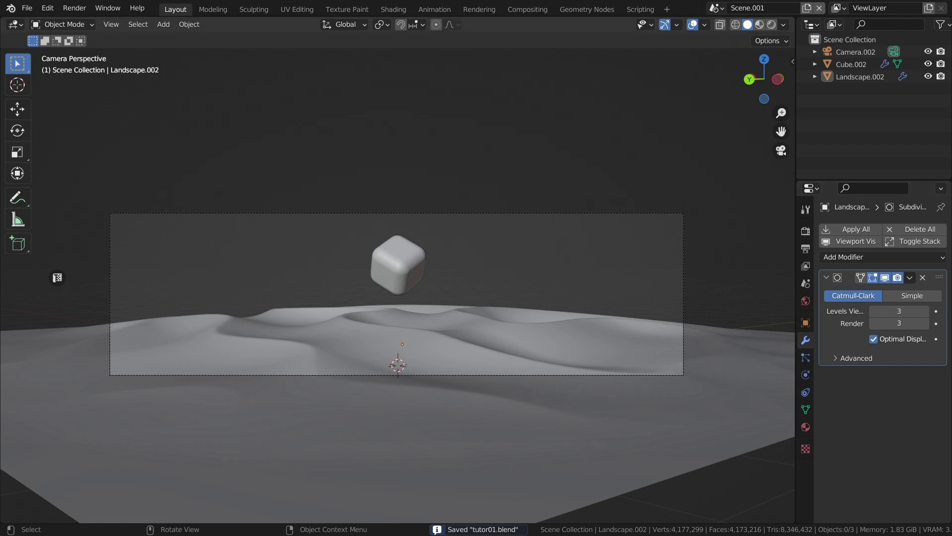
key(shift+a)
Add a cone and set its base radius to 0.01 m
mouse_move(377, 262)
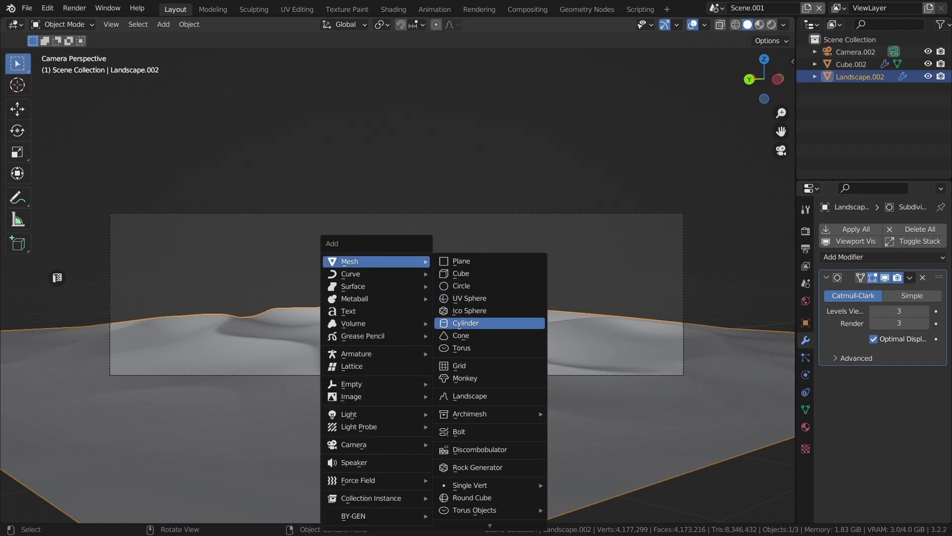
click(464, 335)
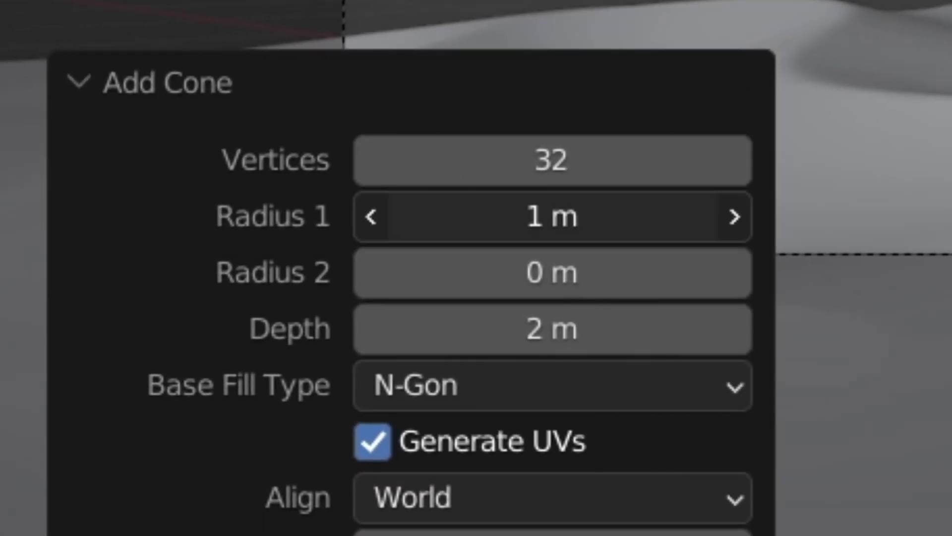
drag(164, 365, 158, 365)
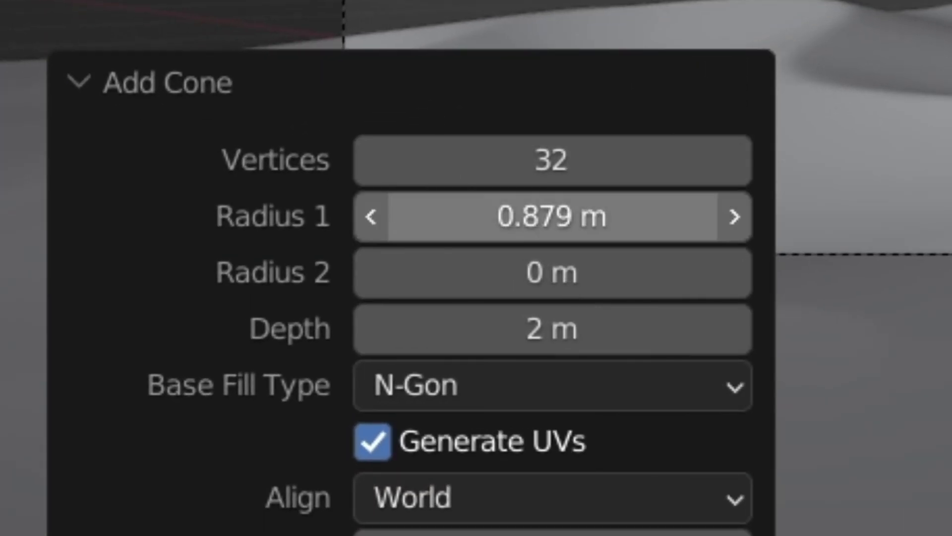
double_click(552, 217)
text(0.01)
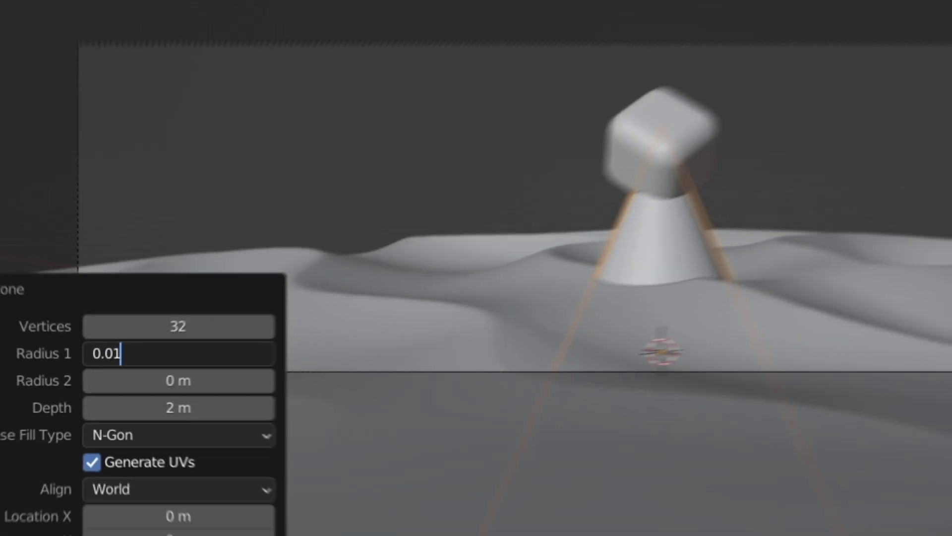
key(Return)
Move the thin cone along X and duplicate it into beams, one at X -2.277 m
scroll(398, 298, up, 2)
key(g)
key(x)
key(Return)
key(shift+d)
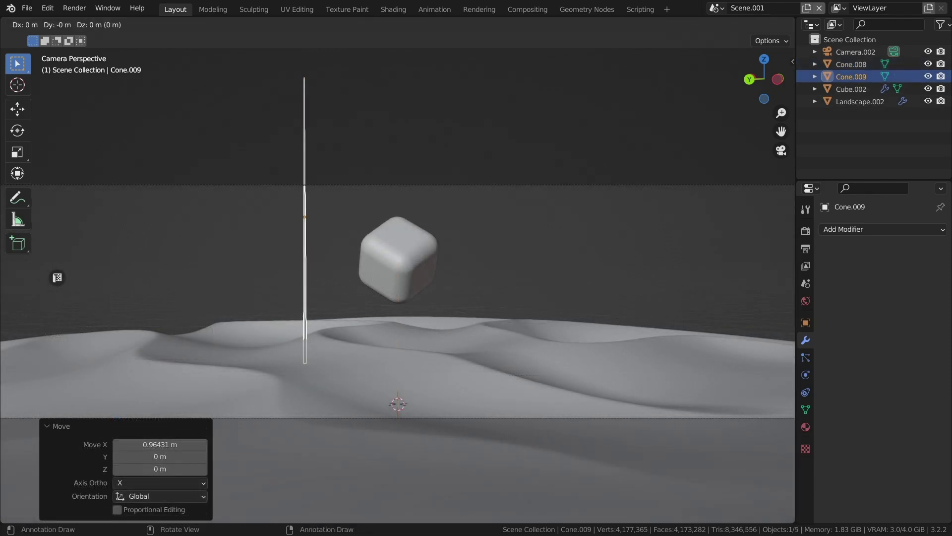
key(x)
key(Return)
key(shift+d)
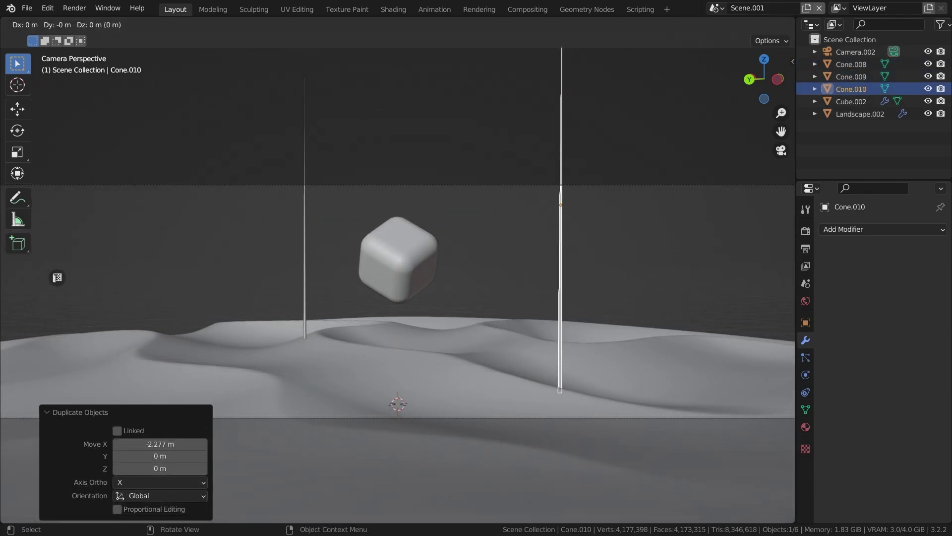
Place the last beam copy and switch the viewport to Rendered shading
key(y)
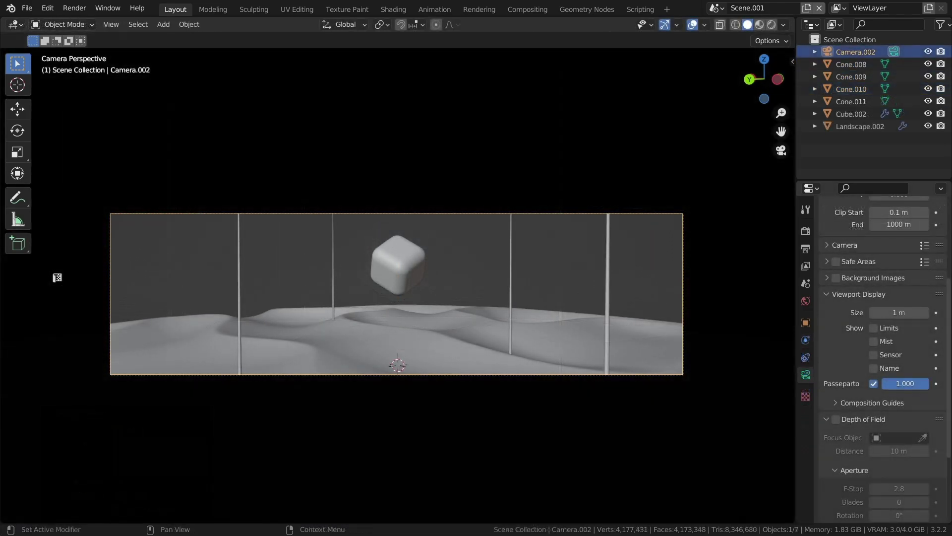
scroll(398, 305, up, 2)
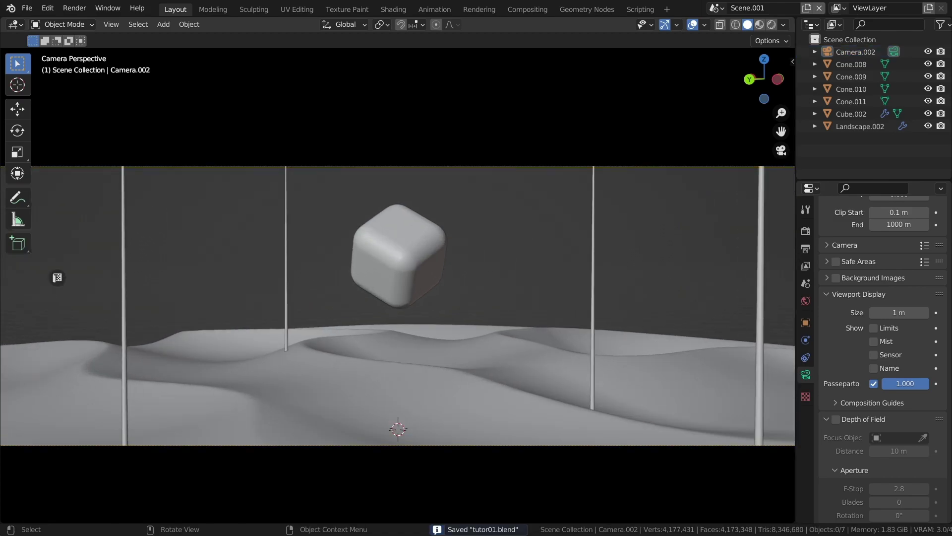
scroll(398, 297, down, 2)
click(510, 298)
key(z)
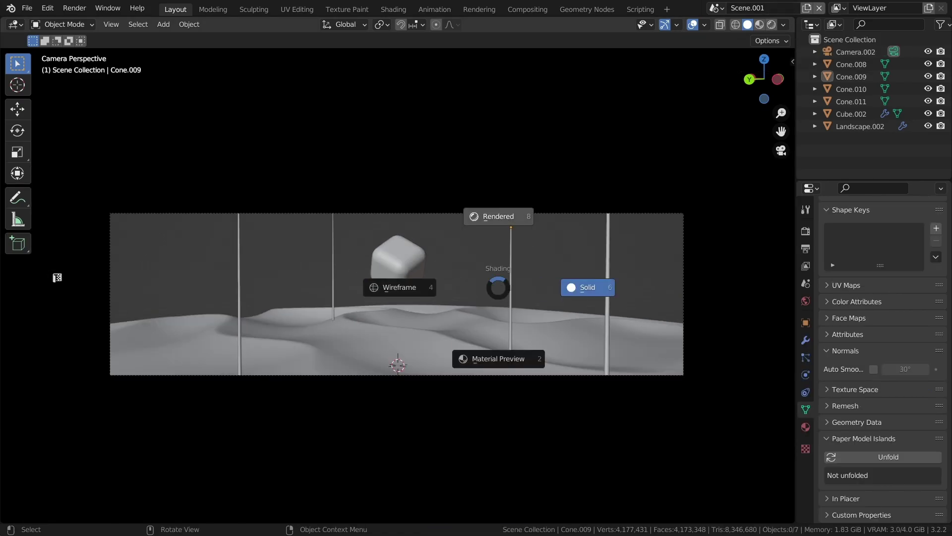
click(498, 216)
Keep Cycles as the render engine with GPU Compute in Render Properties
click(806, 231)
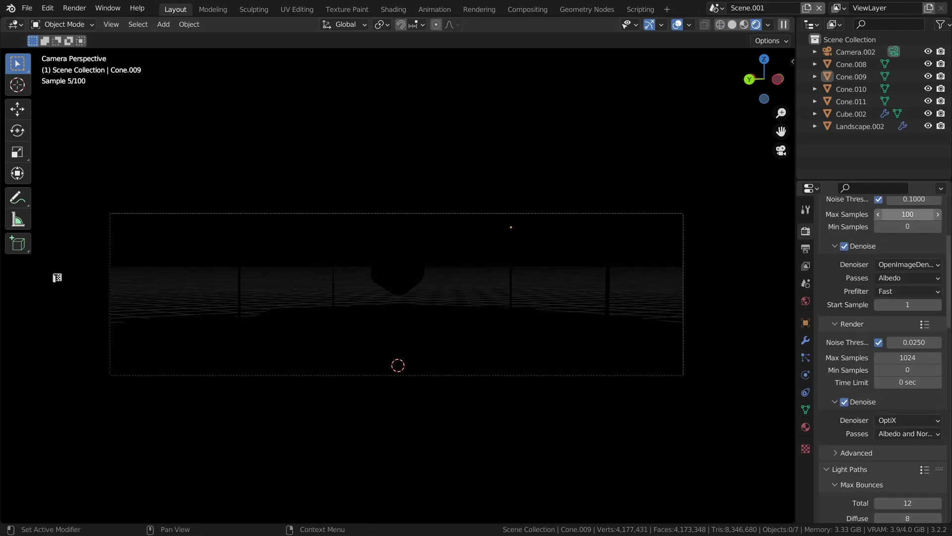
scroll(883, 278, up, 5)
click(910, 229)
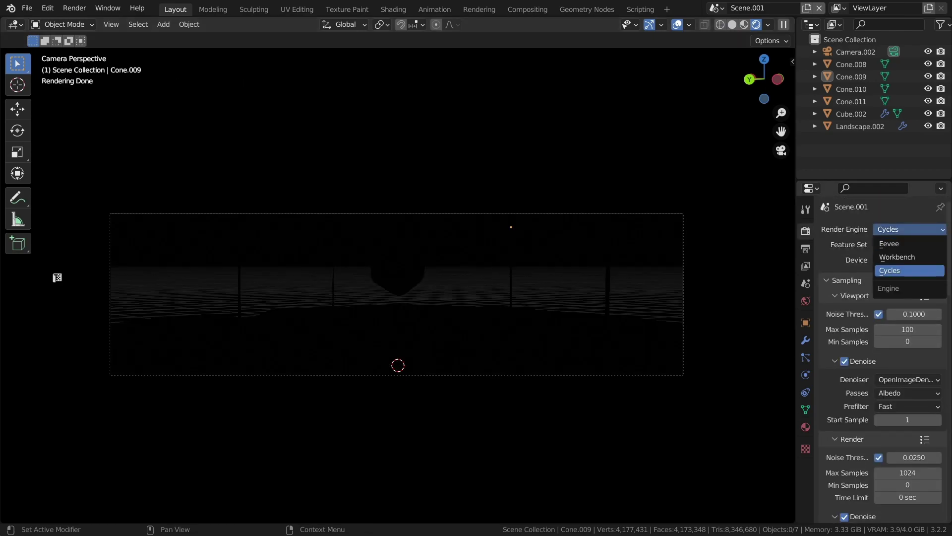
key(Escape)
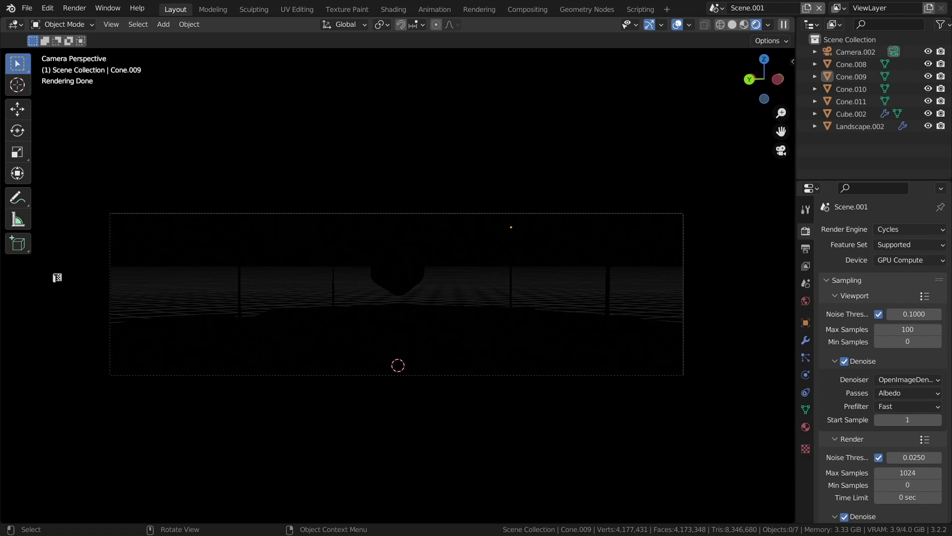
key(shift+a)
Add a point light and duplicate it twice around the cube
mouse_move(372, 414)
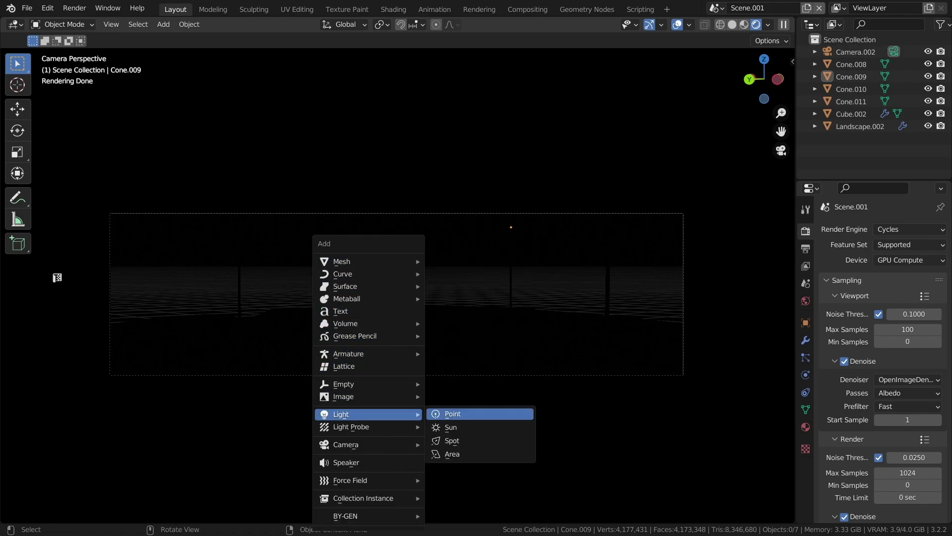
click(453, 414)
key(g)
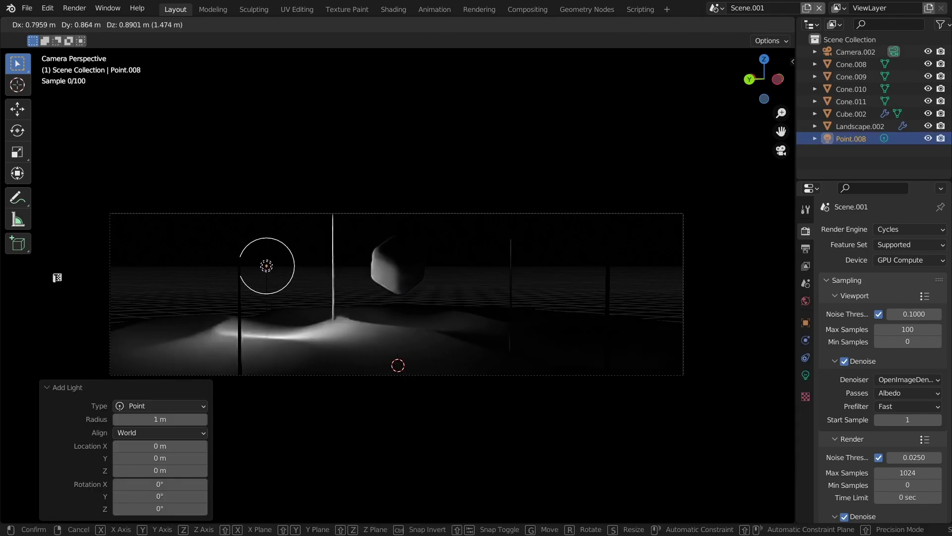
key(Return)
key(shift+d)
key(Return)
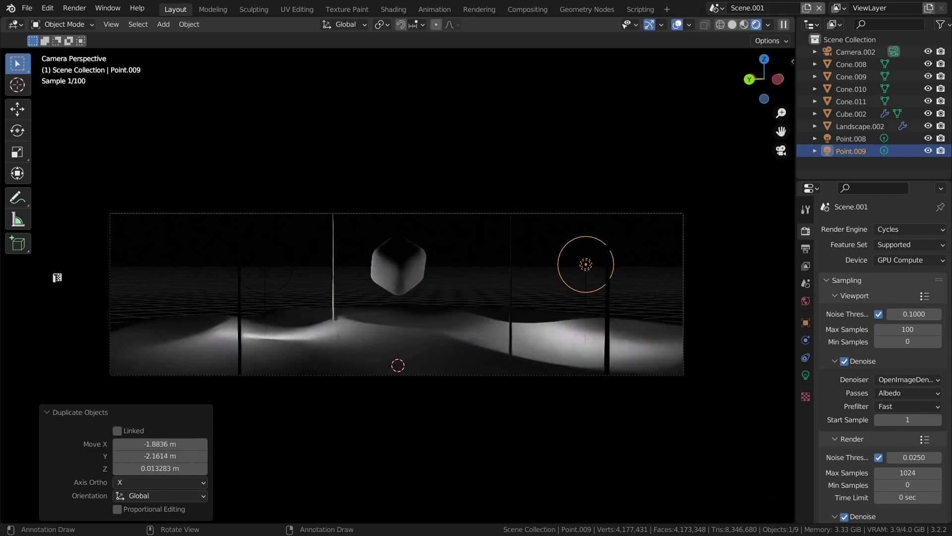
key(shift+d)
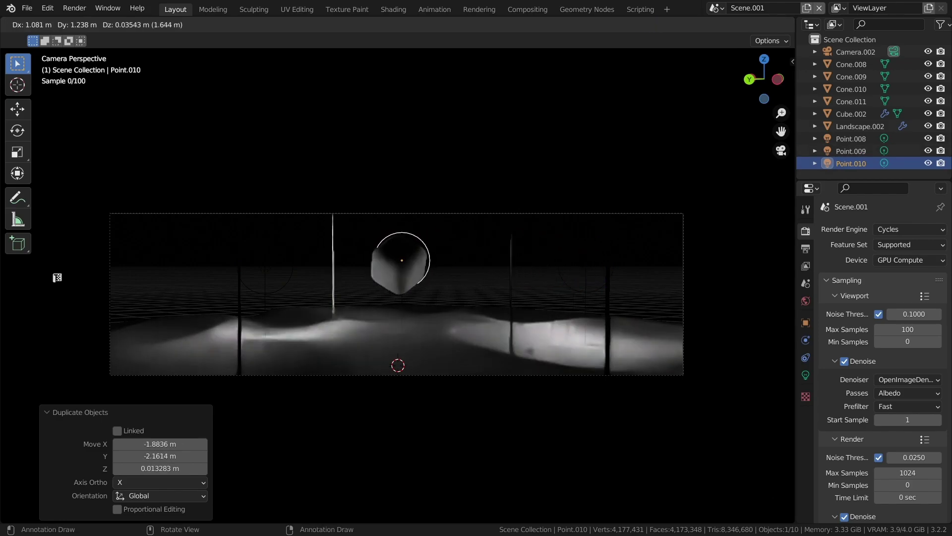
key(Return)
Shift the third light along X beside the cube and duplicate it into a fourth light
key(g)
key(x)
key(Return)
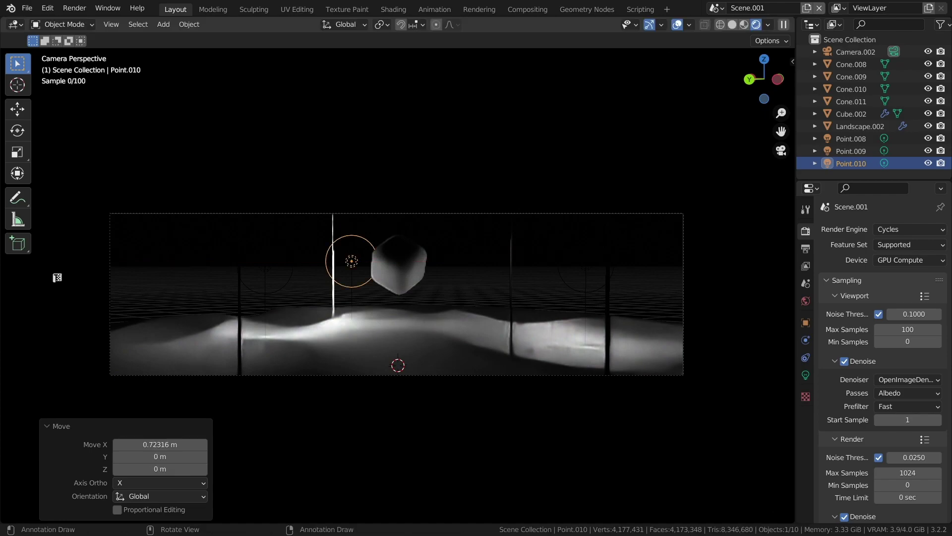
key(shift+d)
key(Return)
key(KP_0)
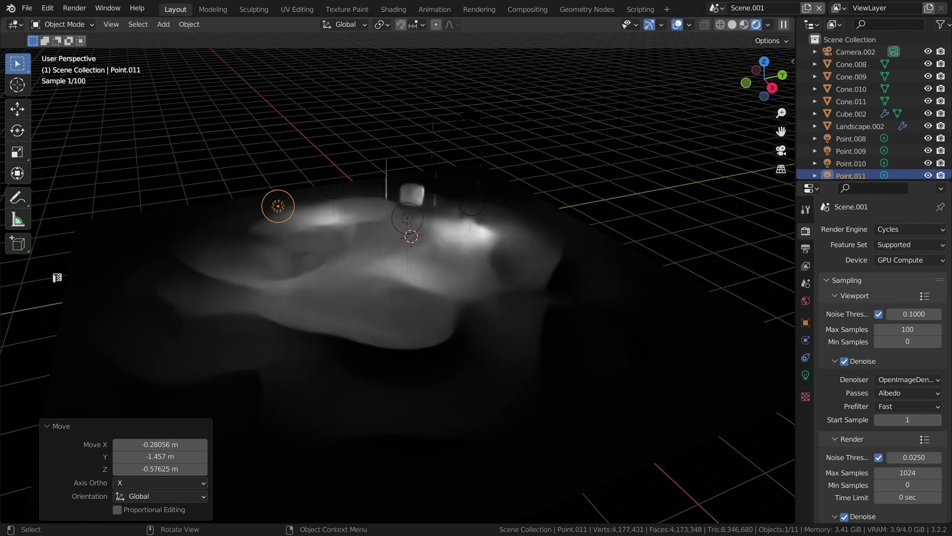
key(KP_0)
Fine-tune the leftmost and right-hand lights along X in camera view
click(263, 266)
key(g)
key(x)
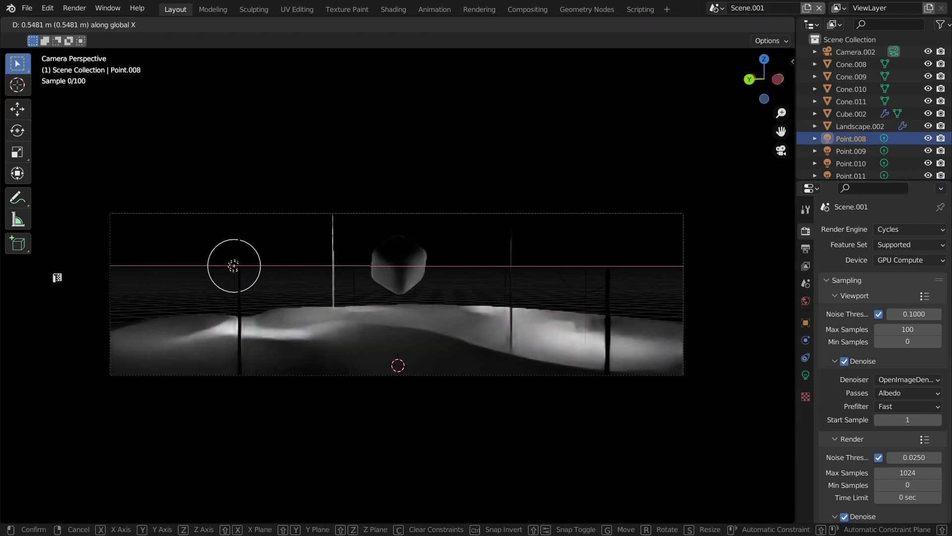
key(Return)
click(585, 265)
key(g)
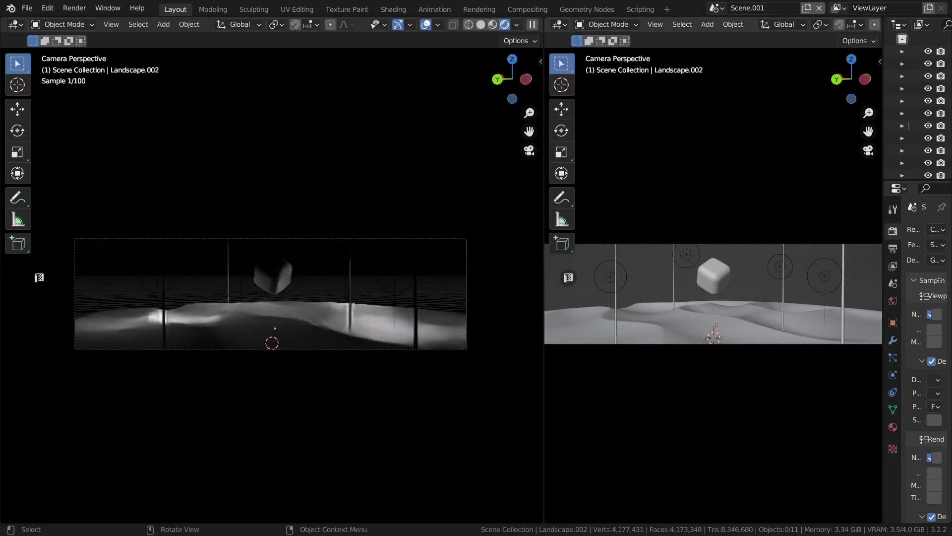
Create a new World in the Shader Editor and add a Sky Texture node
key(shift+F3)
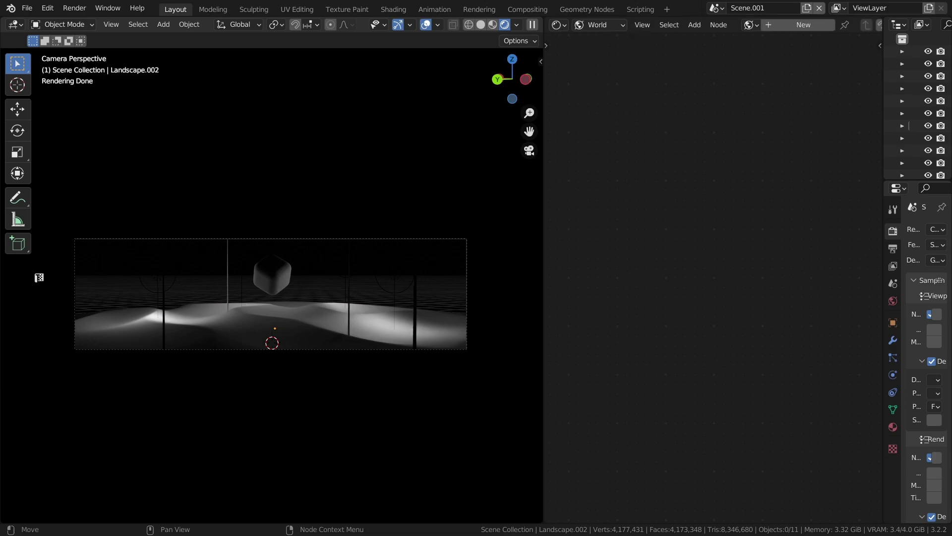
click(798, 24)
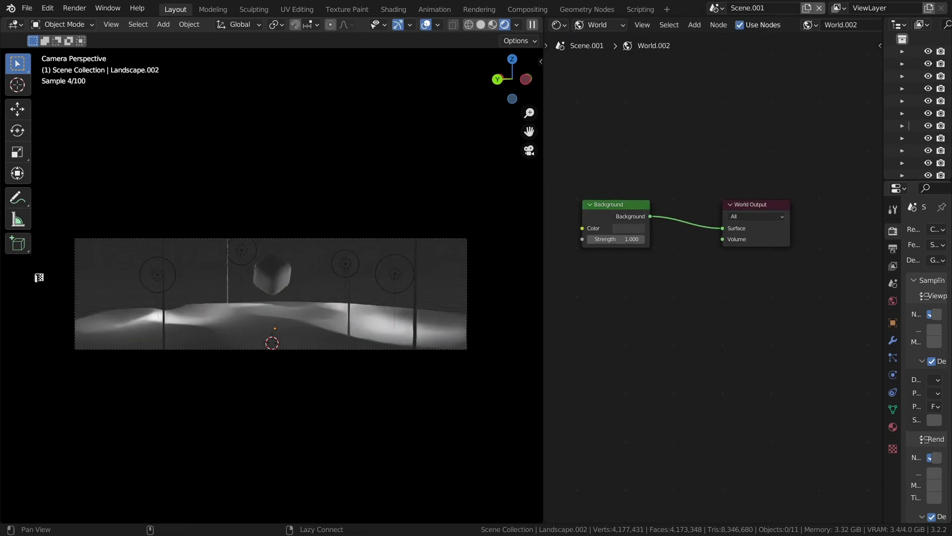
key(Home)
key(shift+a)
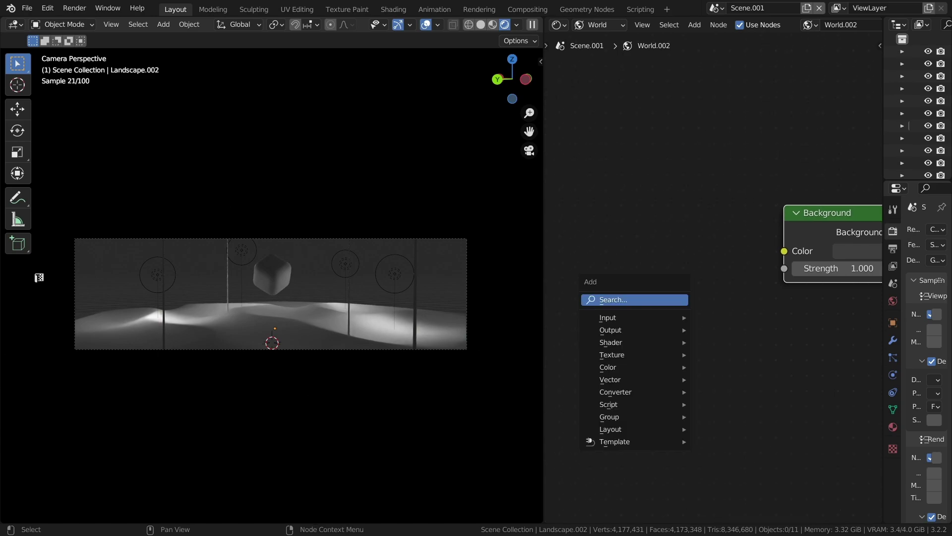
text(sky)
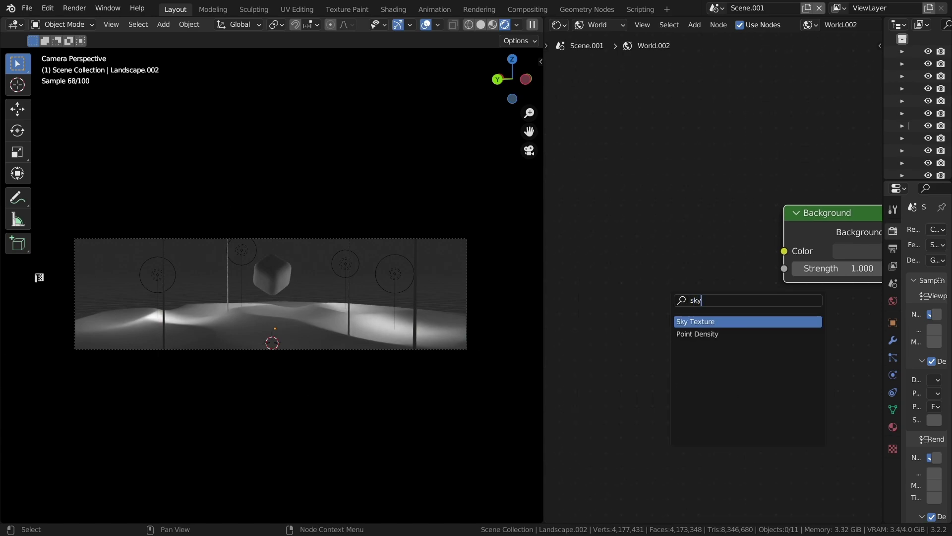
key(Return)
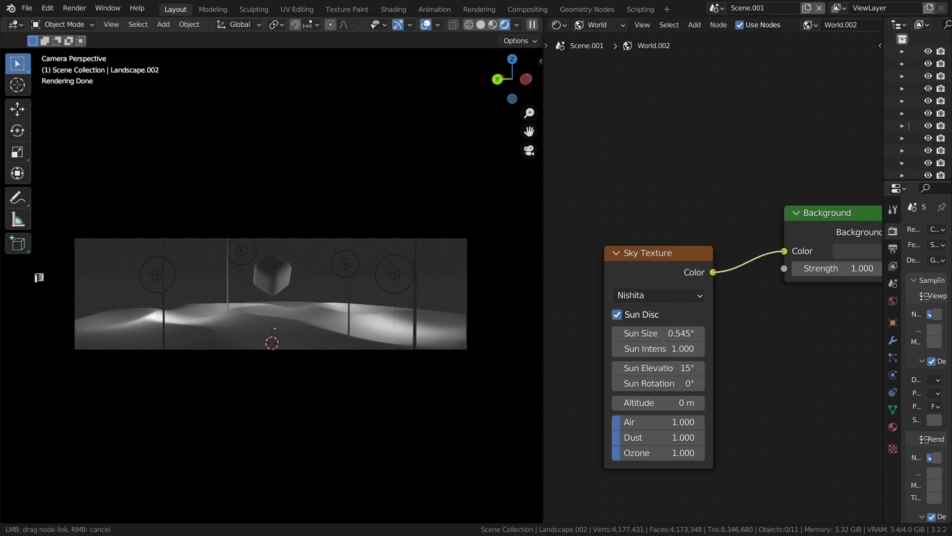
Place the Sky Texture, turn off its sun disc, and set elevation 45°, rotation 25°, strength 0.020
click(714, 276)
scroll(714, 276, down, 1)
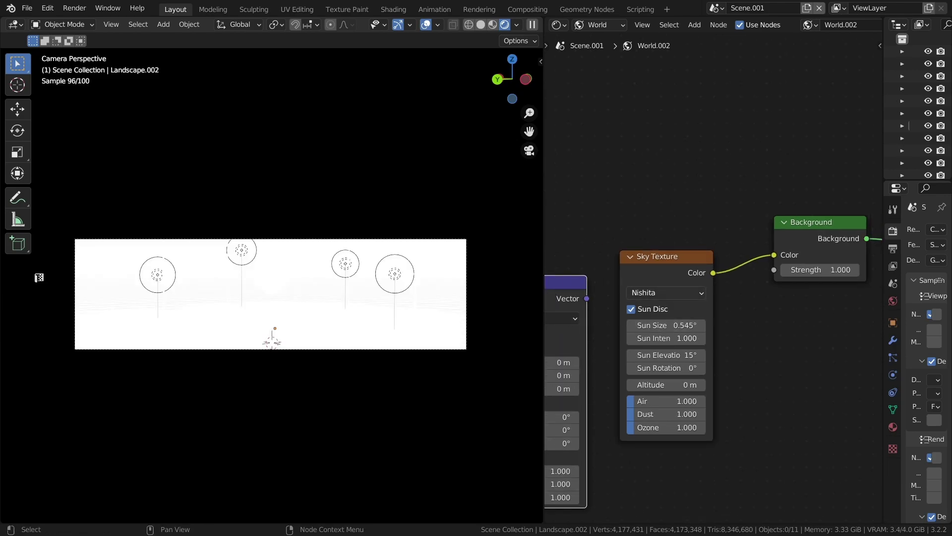
click(631, 308)
scroll(713, 275, up, 1)
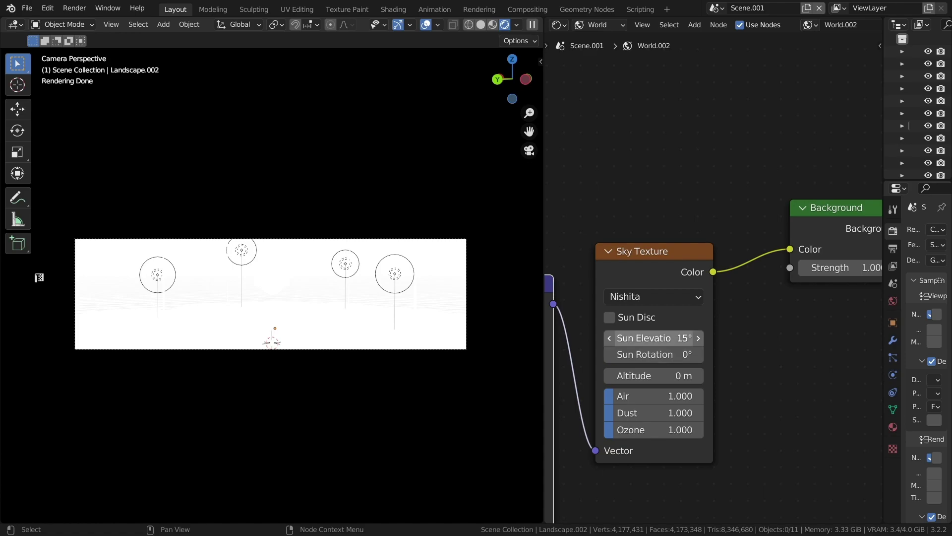
click(655, 338)
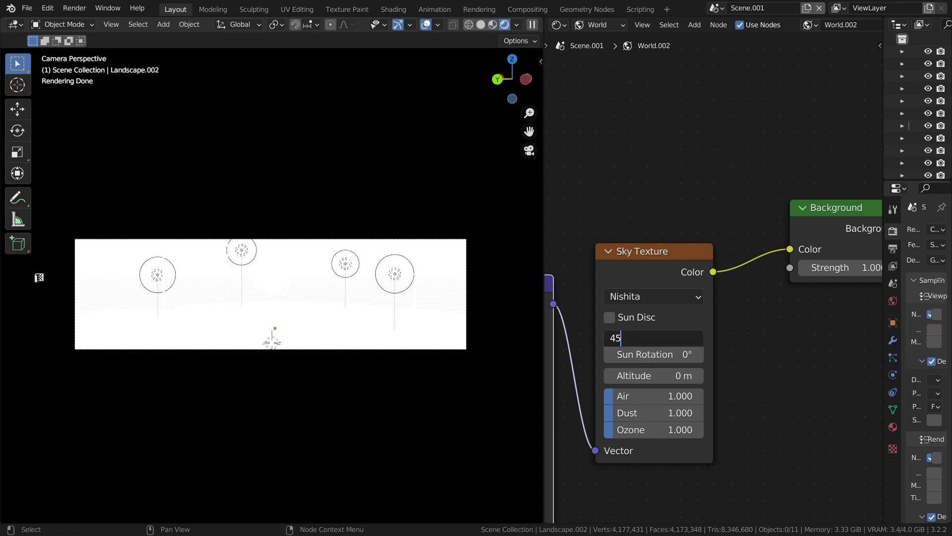
text(25)
key(Tab)
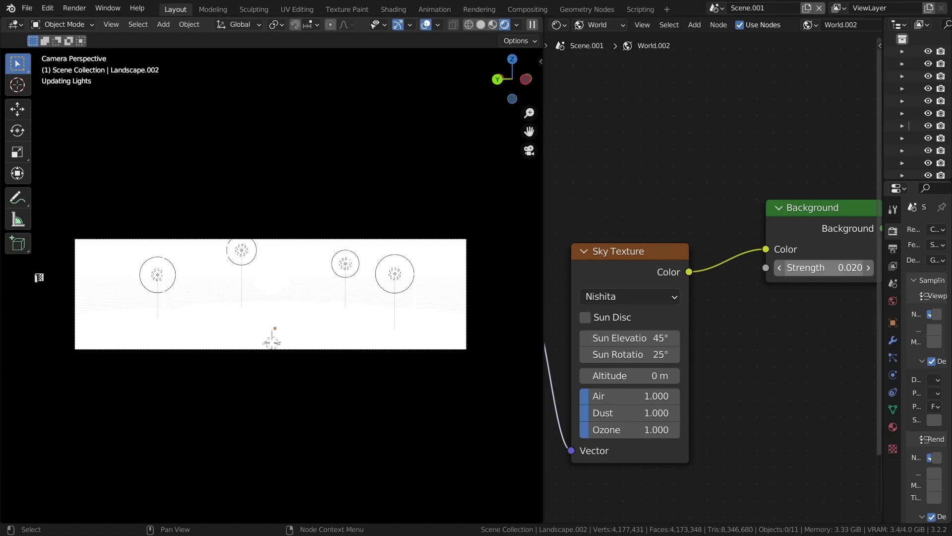
key(KP_Decimal)
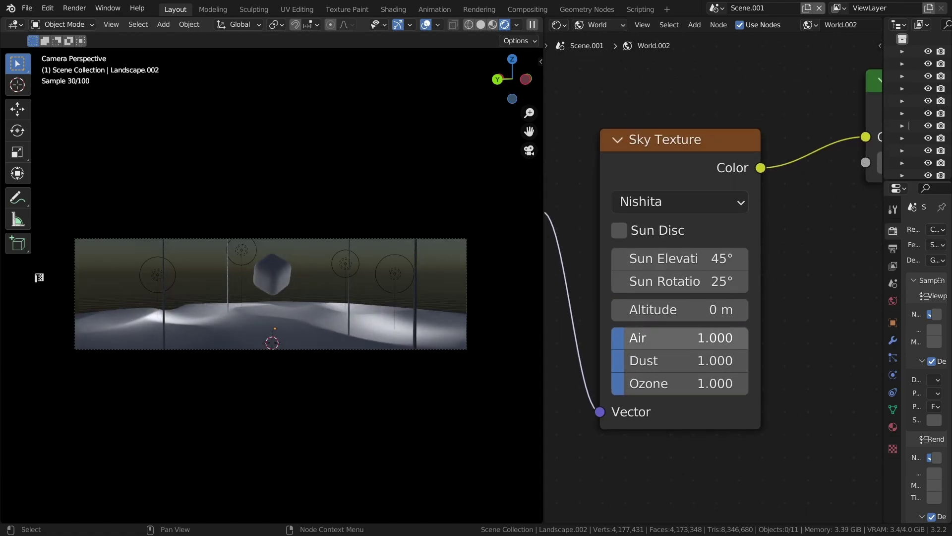
Set the sky's air density to 0.3, dust to 0 and ozone to 4
click(654, 338)
text(0.3)
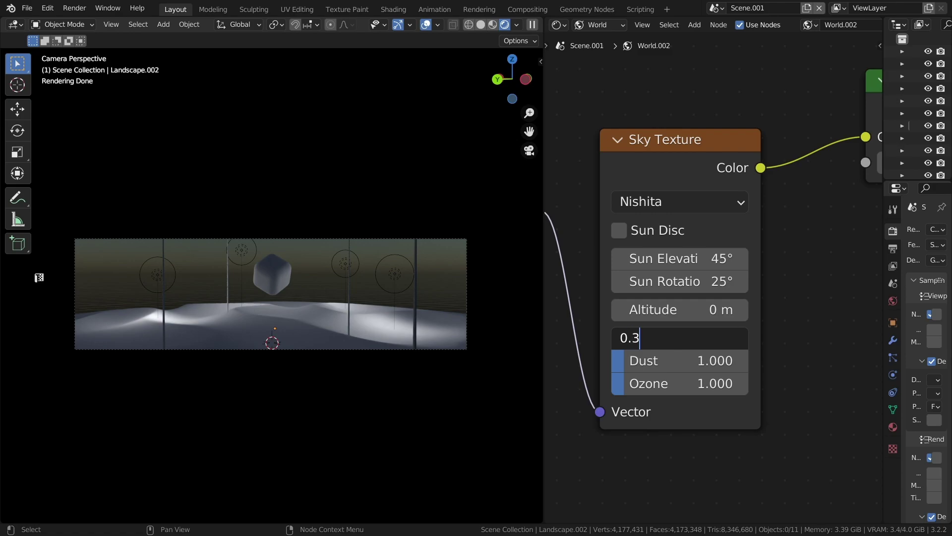
key(Tab)
text(0)
key(Tab)
text(4)
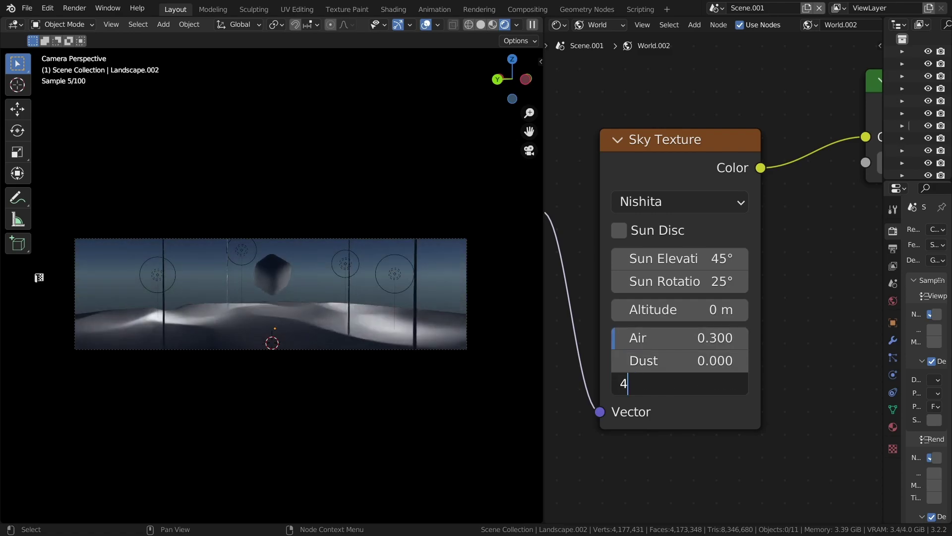
key(Return)
scroll(695, 298, down, 2)
scroll(694, 298, up, 2)
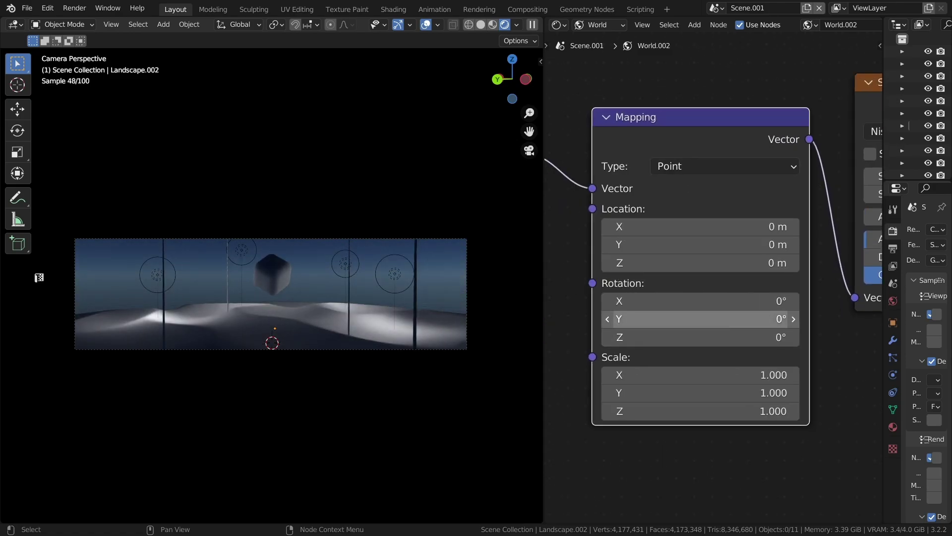
Set the mapping Z location to -0.1 m and sky altitude to 10000 m, then save tutor01.blend
click(695, 263)
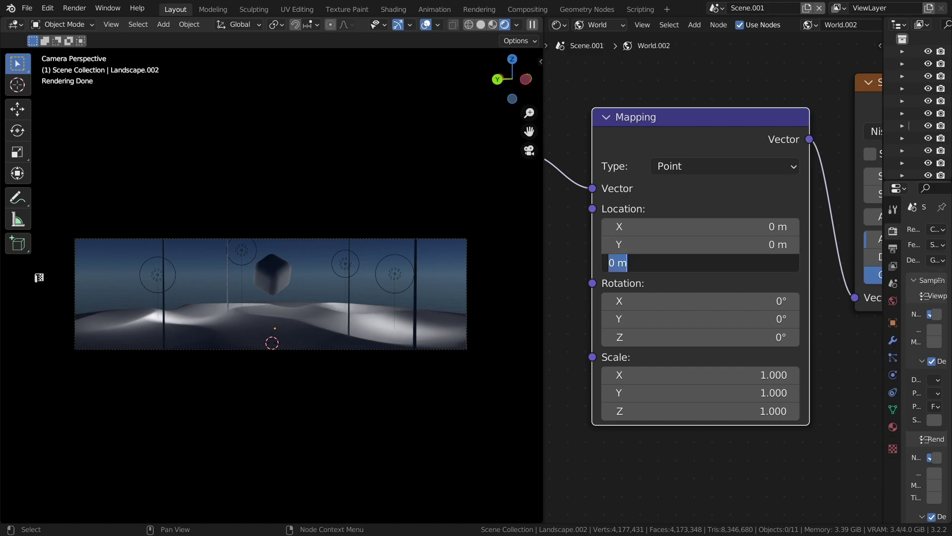
key(Return)
scroll(714, 268, down, 1)
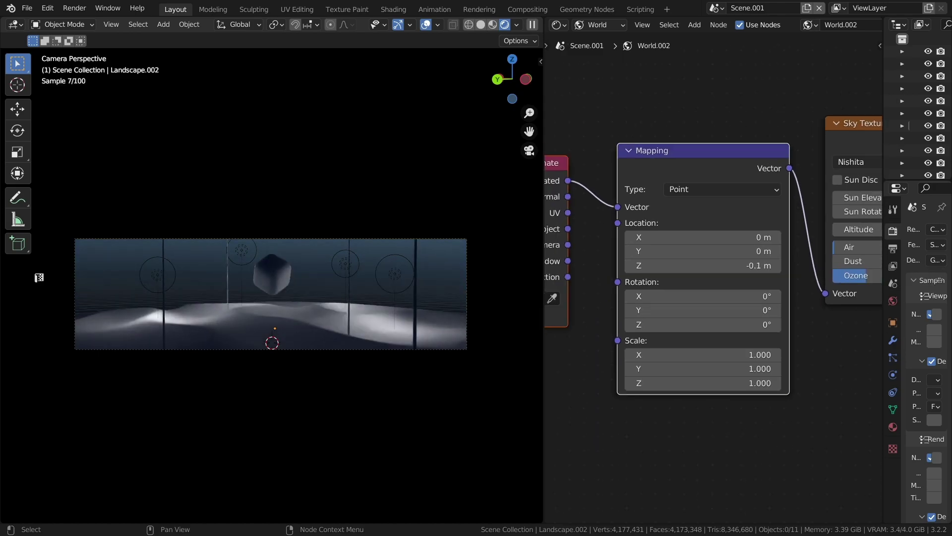
middle_drag(714, 248, 564, 271)
middle_drag(760, 228, 699, 252)
scroll(698, 253, up, 1)
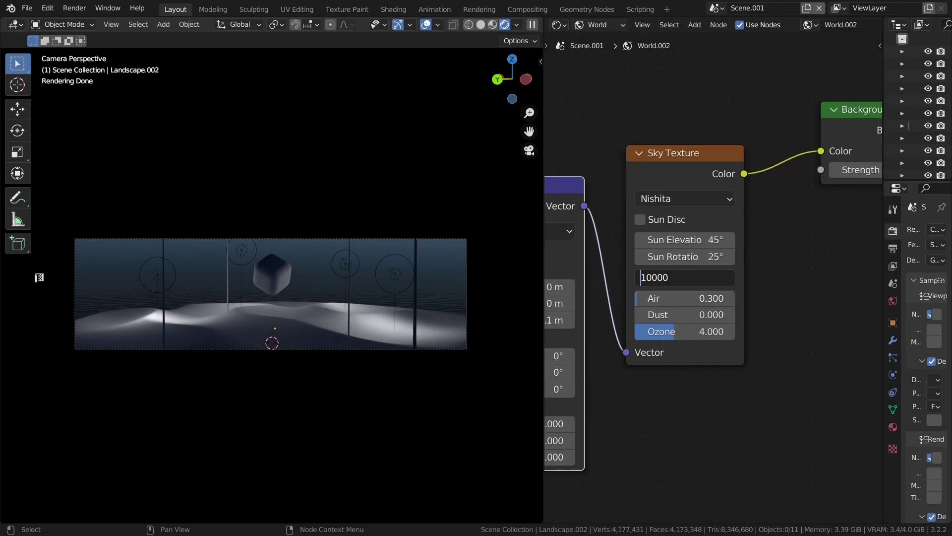
key(Return)
scroll(272, 285, up, 2)
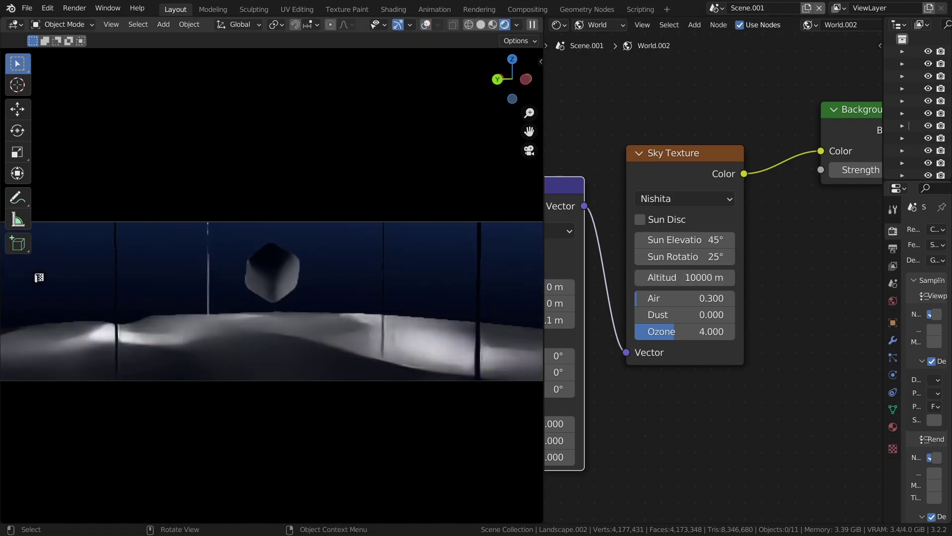
key(ctrl+s)
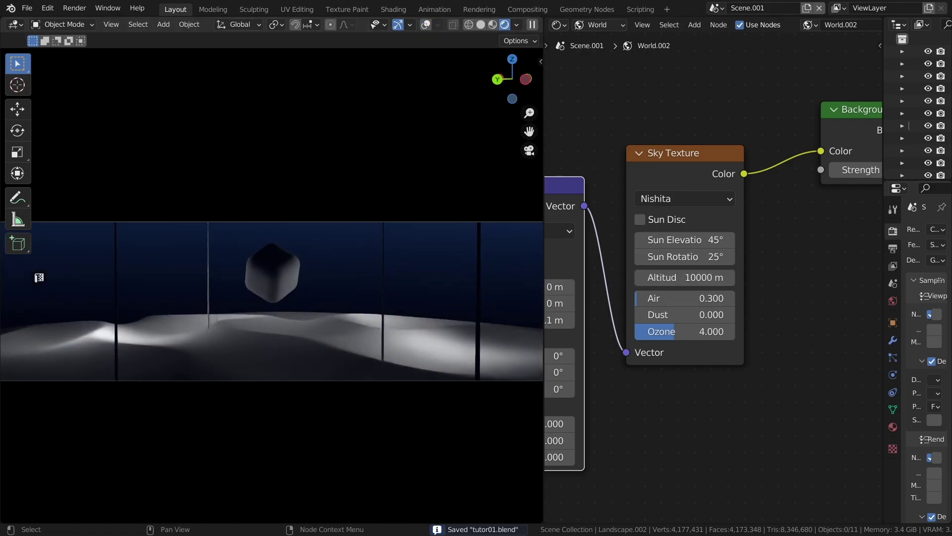
Select all the world nodes and briefly maximise the node editor to review the graph
scroll(616, 316, down, 6)
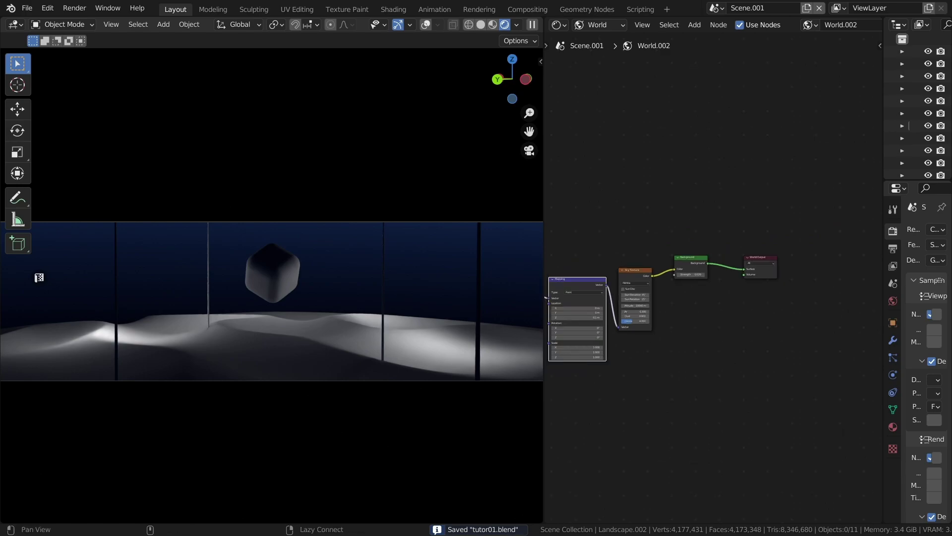
alt+drag(645, 397, 755, 396)
drag(587, 219, 860, 324)
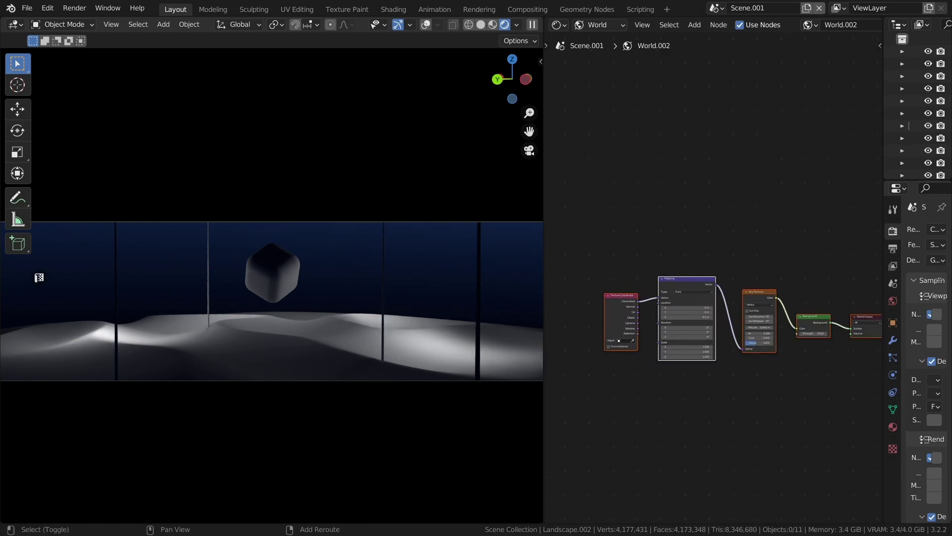
scroll(719, 307, up, 1)
key(ctrl+space)
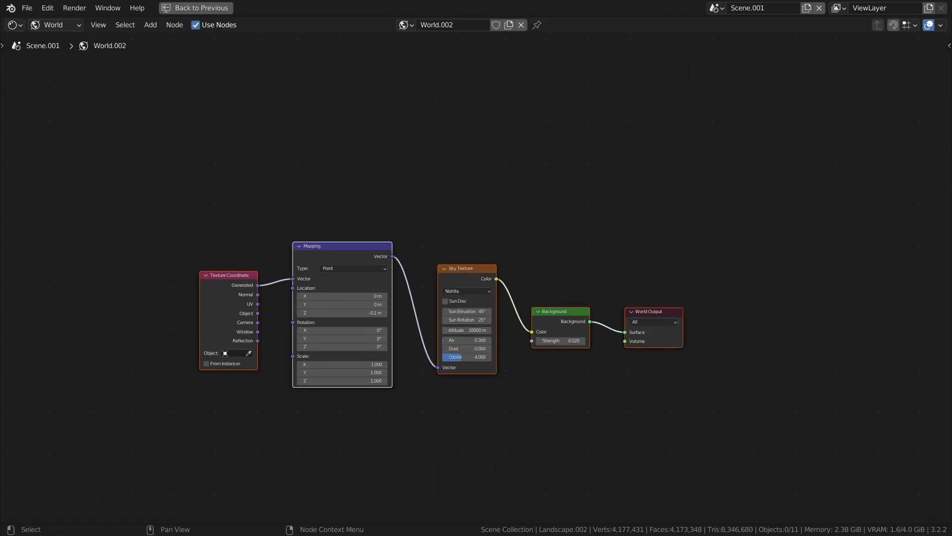
scroll(476, 317, up, 1)
scroll(476, 318, up, 1)
alt+drag(476, 328, 482, 317)
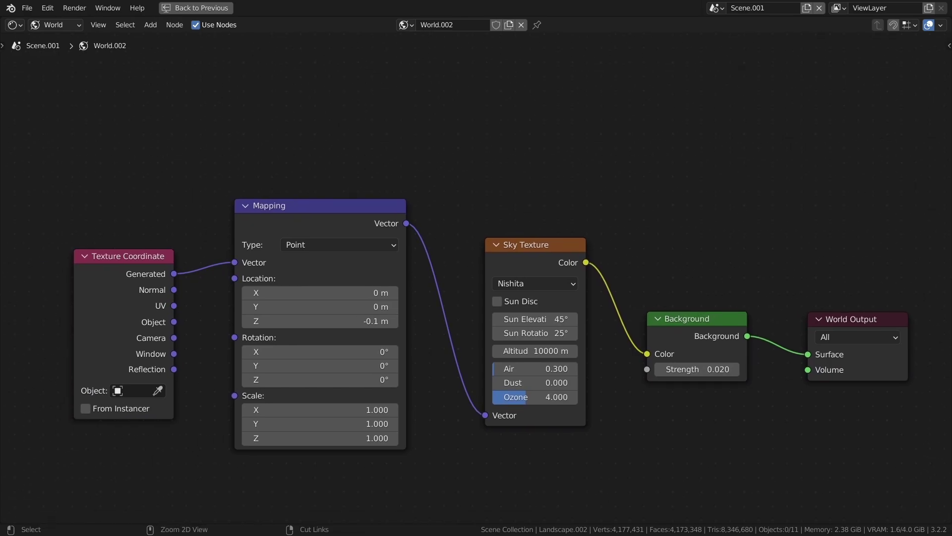
key(ctrl+space)
Show the landscape's Material.003 nodes and set Metallic 0.211, Specular 0.522, Roughness 0.453
click(610, 39)
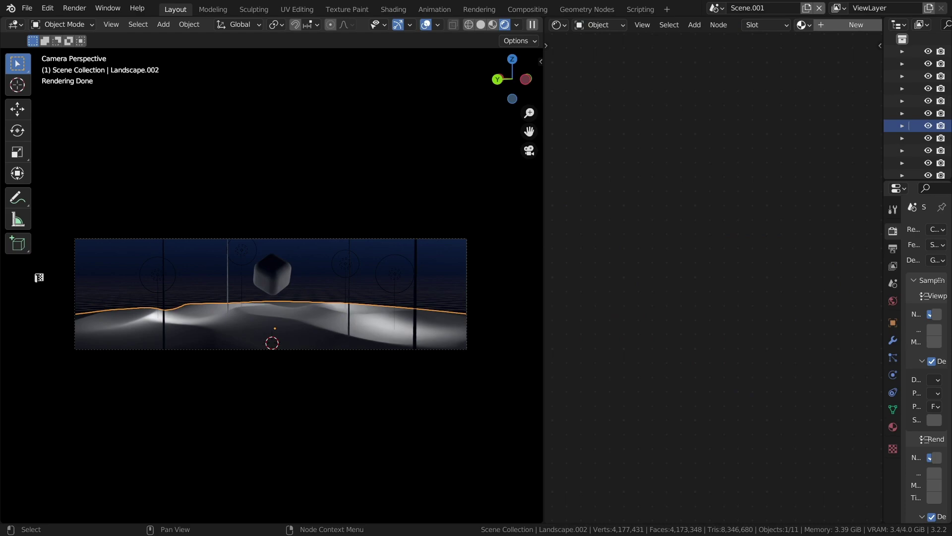
click(774, 24)
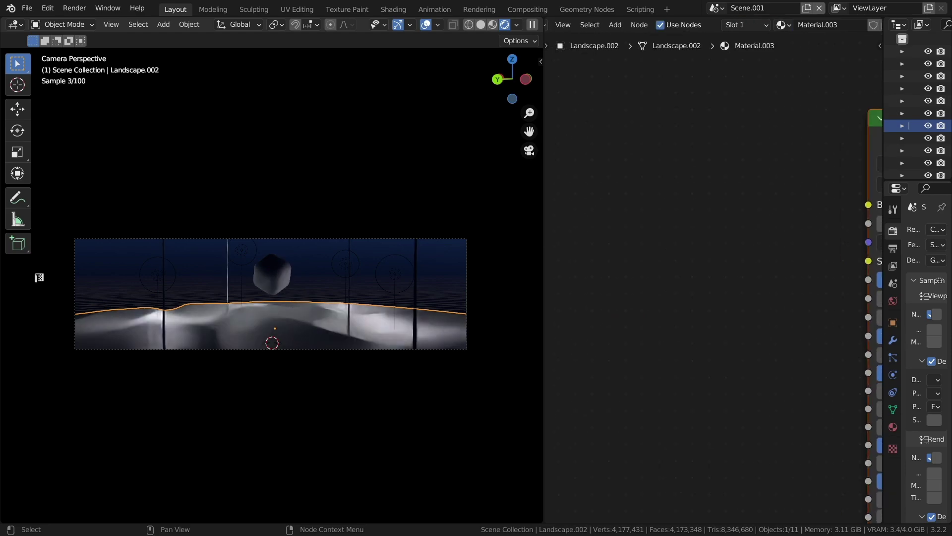
scroll(714, 288, up, 2)
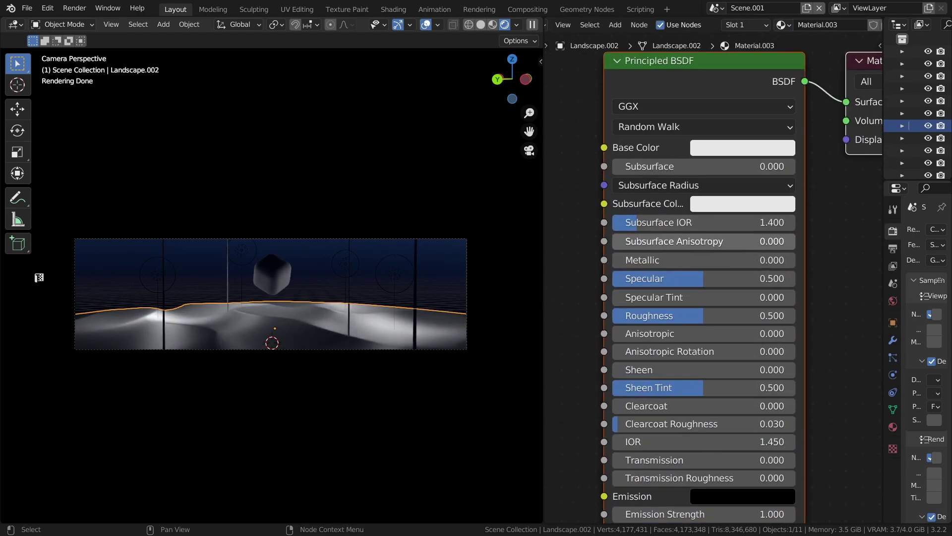
mouse_move(734, 259)
mouse_down()
mouse_move(774, 260)
mouse_move(738, 278)
mouse_up()
middle_drag(738, 278, 734, 281)
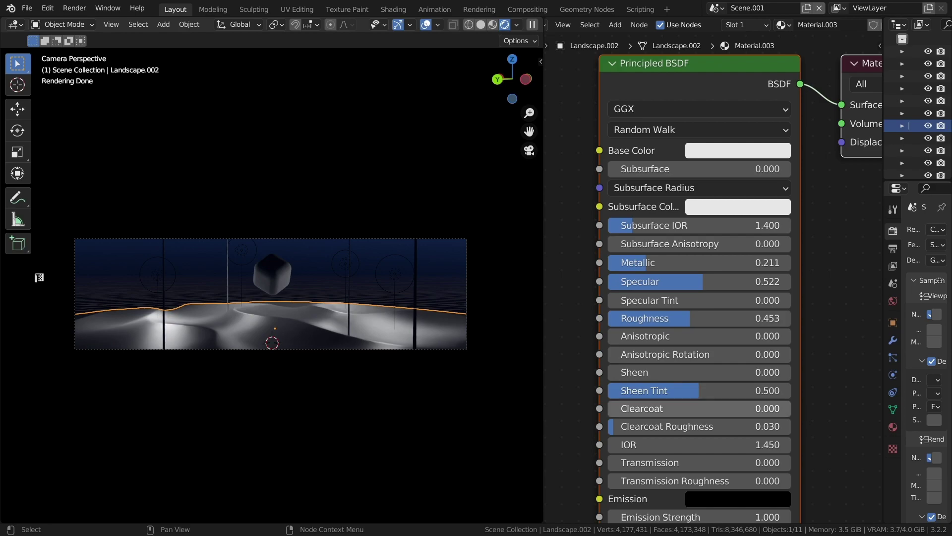
Add a ColorRamp node to the left of the Principled BSDF
scroll(744, 288, down, 2)
middle_drag(623, 278, 744, 276)
key(shift+a)
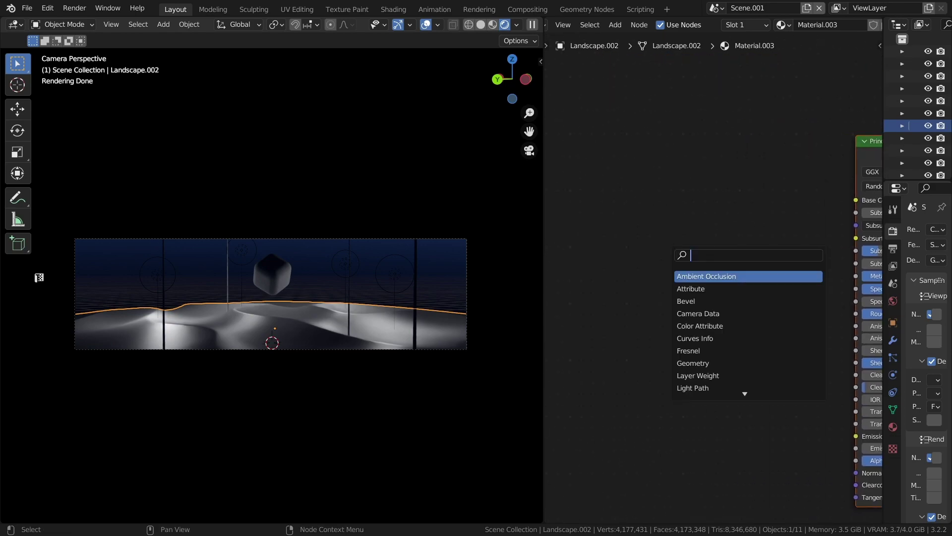
text(col)
key(Return)
Place the ColorRamp and add a Wave Texture node beneath it
click(746, 360)
key(shift+a)
text(w)
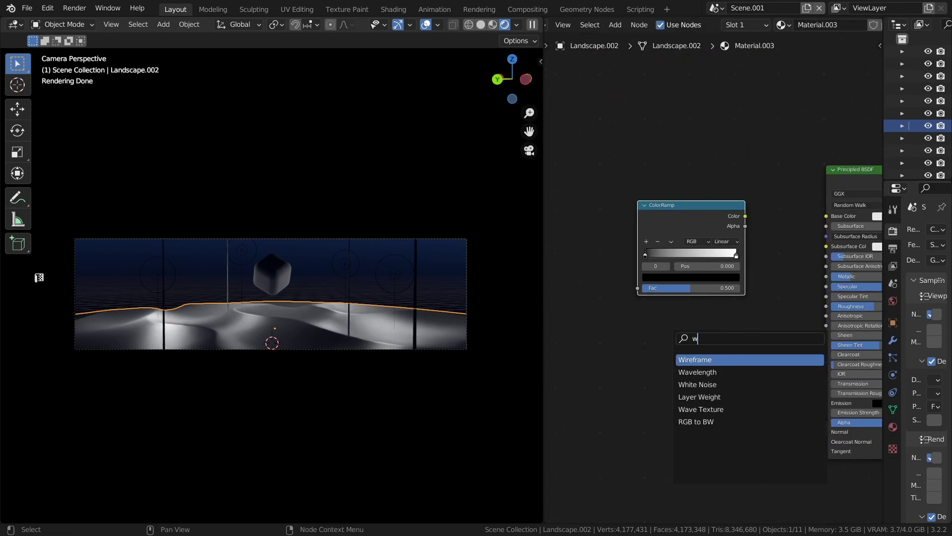
key(Down)
key(Return)
click(627, 330)
drag(691, 205, 623, 202)
Add a Mix colour node and zoom out to see the new nodes
key(shift+a)
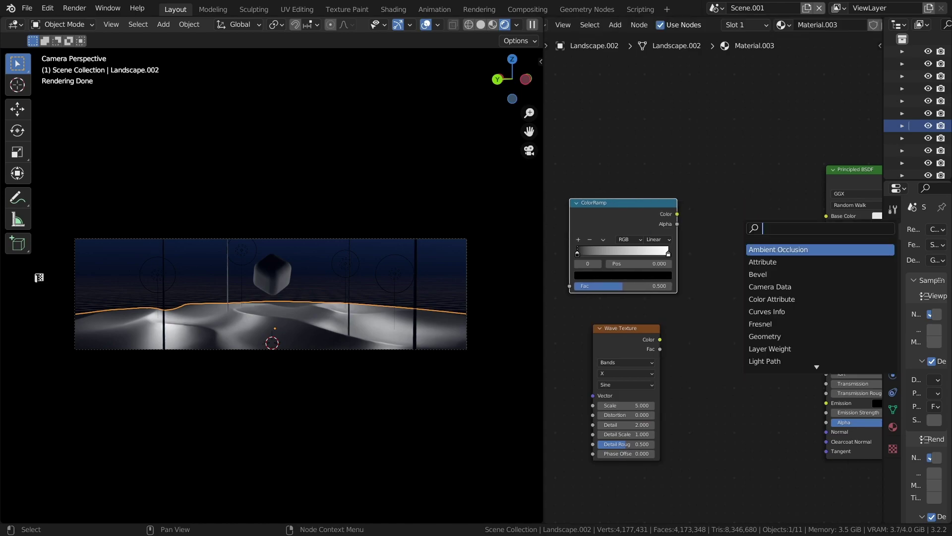
text(mi)
key(Return)
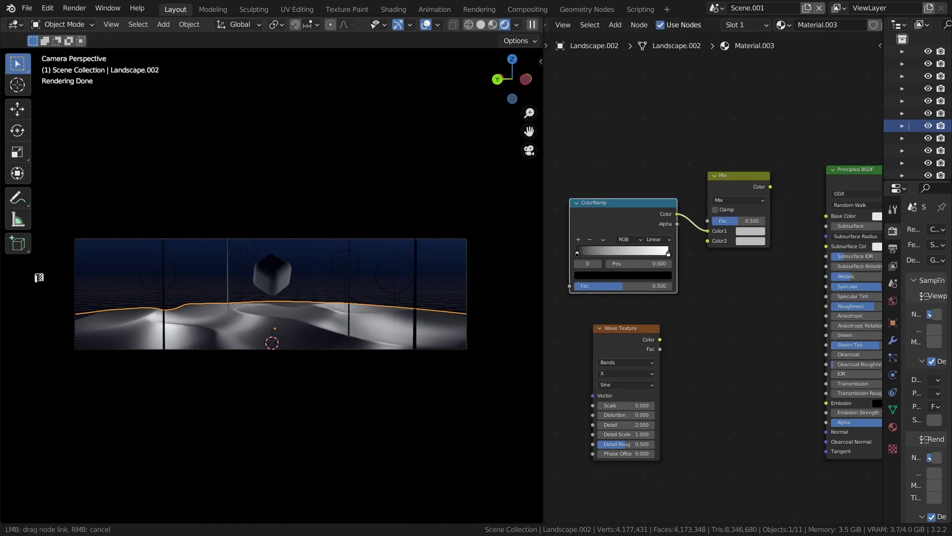
key(Home)
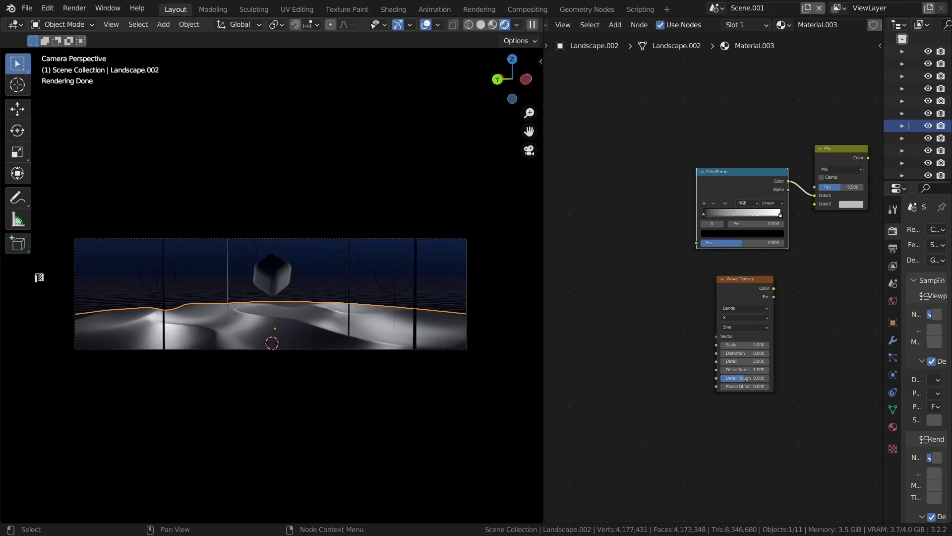
middle_drag(668, 311, 744, 318)
Add a Gradient Texture, duplicate it as a spherical gradient, and feed that into a second ColorRamp
key(shift+a)
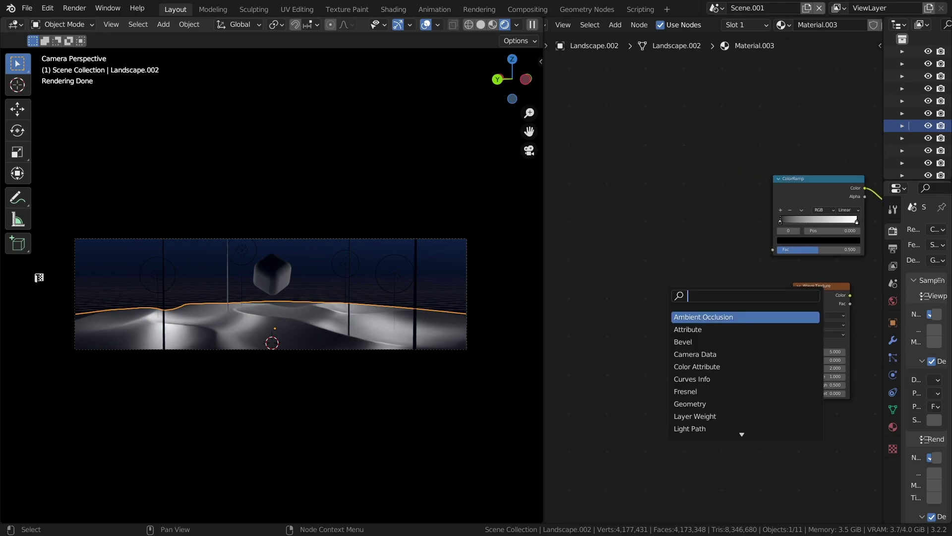
key(Down)
key(Return)
key(shift+d)
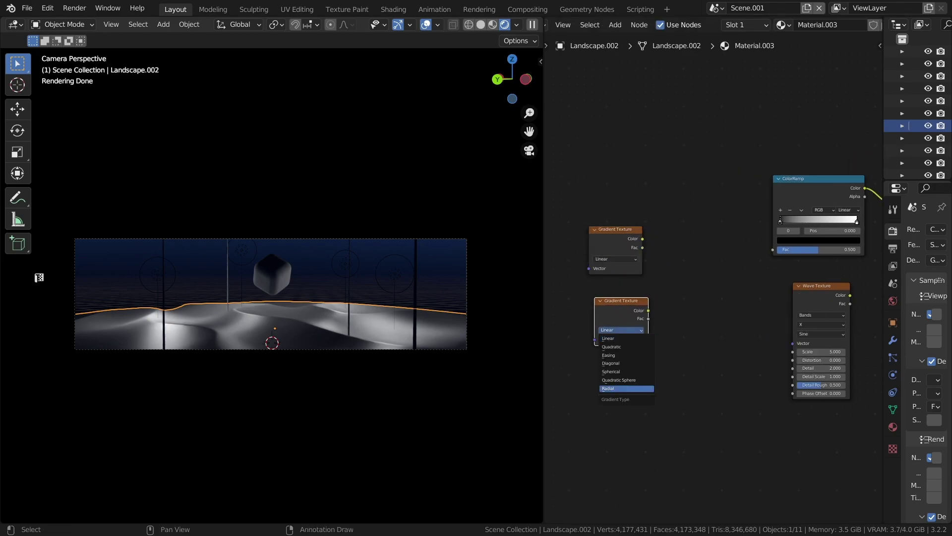
click(612, 372)
scroll(713, 278, up, 2)
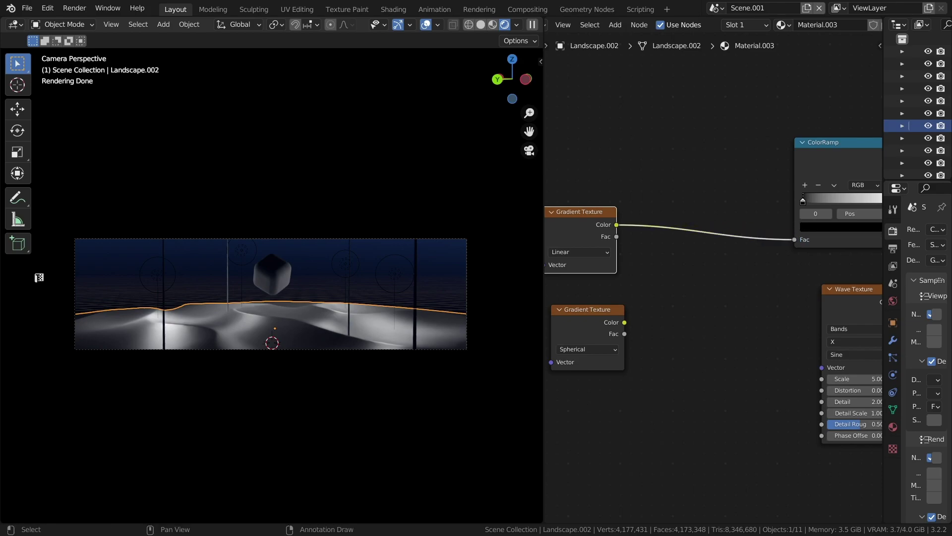
key(shift+d)
drag(624, 322, 646, 350)
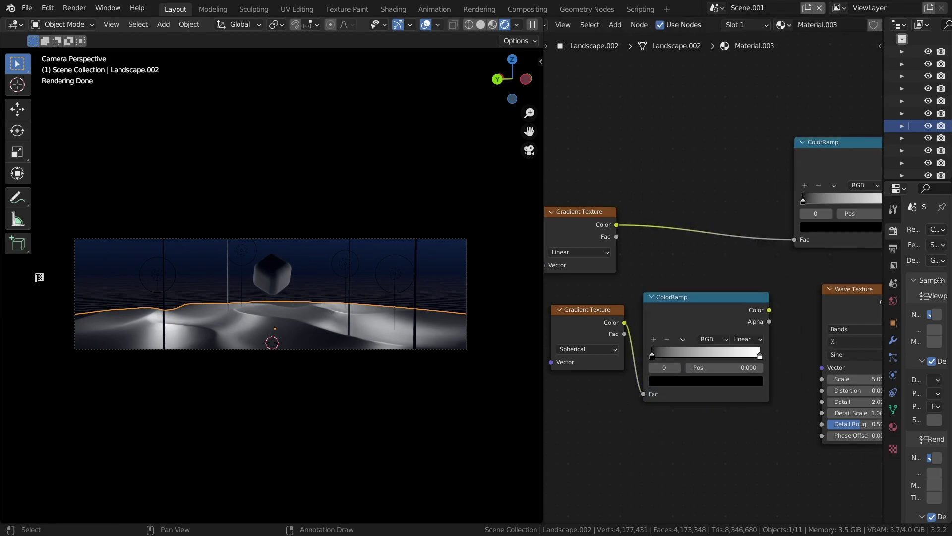
Add another searched node and a Bump node beside the Mix and Principled BSDF
middle_drag(872, 395, 639, 392)
key(shift+a)
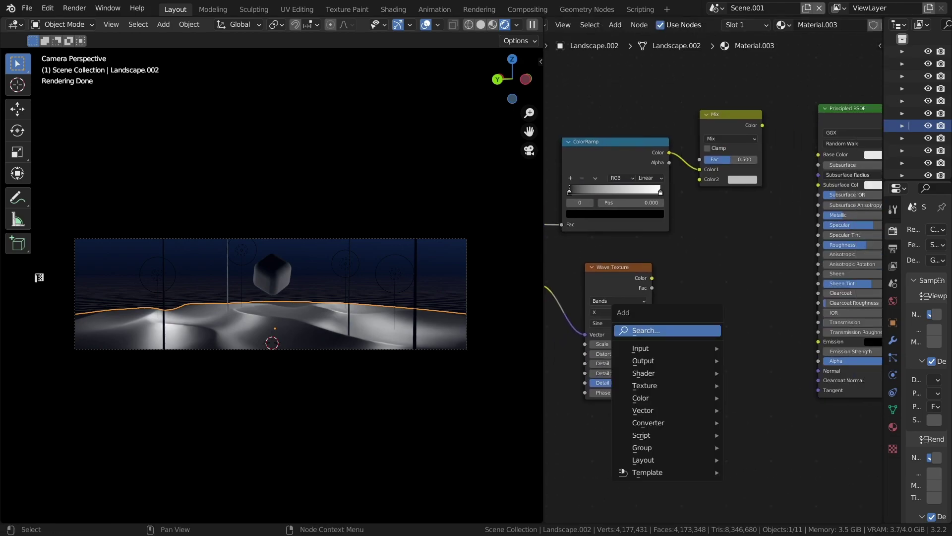
click(640, 391)
text(n)
key(Return)
key(shift+a)
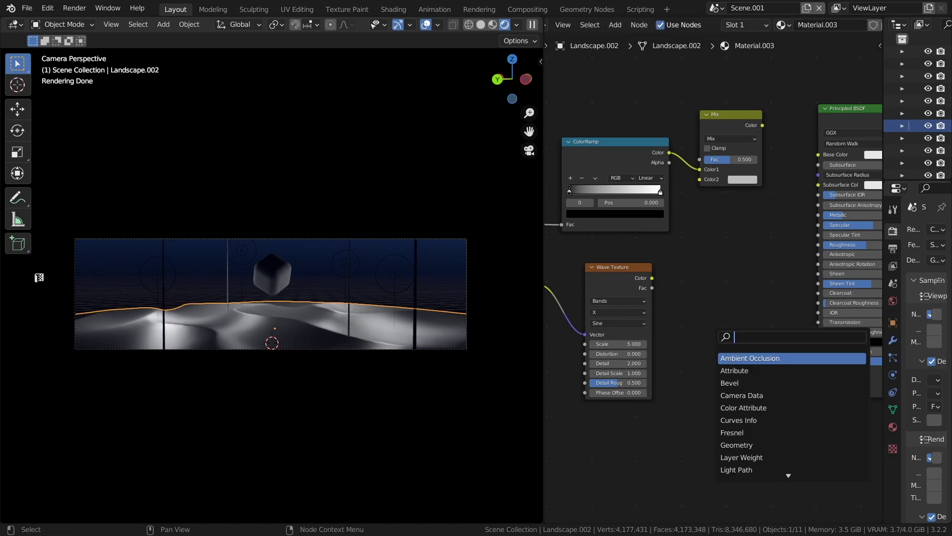
text(bu)
key(Return)
middle_drag(645, 248, 905, 379)
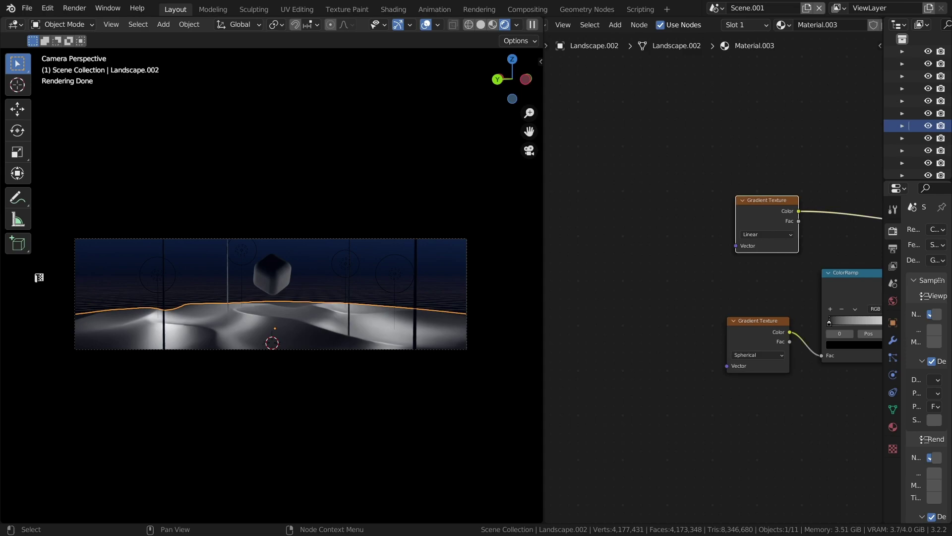
Add Mapping and Texture Coordinate nodes to the gradient textures with Ctrl+T
key(ctrl+t)
drag(712, 184, 693, 296)
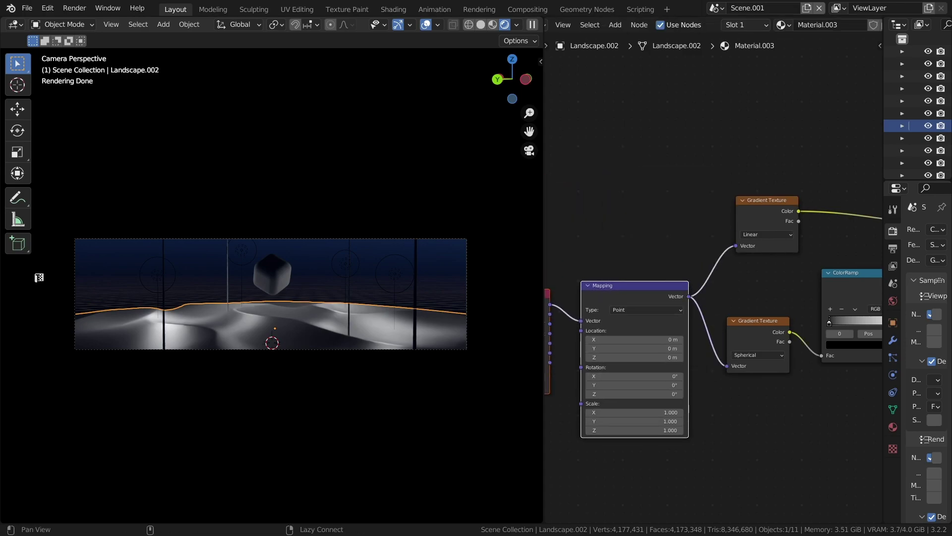
middle_drag(715, 298, 509, 244)
scroll(714, 268, up, 3)
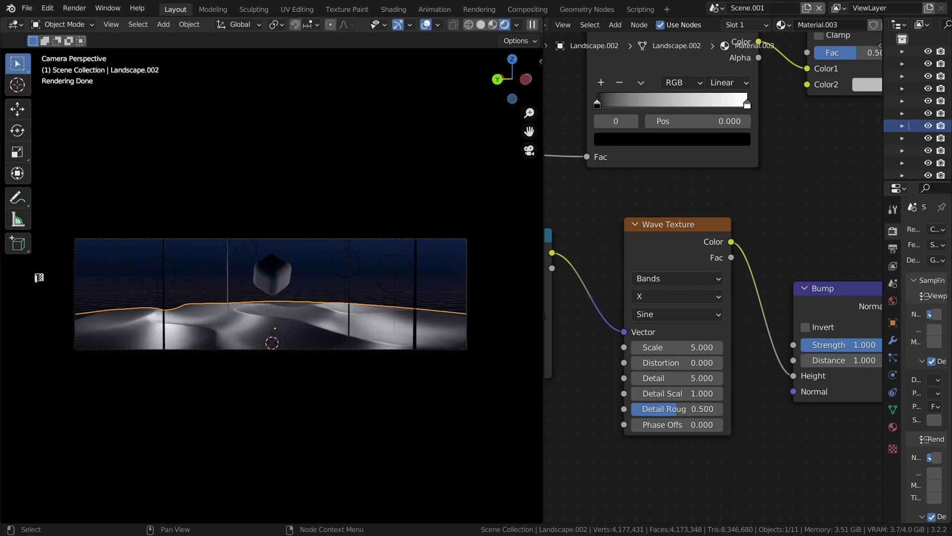
Link the wave texture into the Mix Fac and the Mix output into Base Color
middle_drag(714, 268, 585, 425)
drag(671, 226, 671, 210)
middle_drag(671, 210, 602, 281)
drag(799, 274, 799, 274)
middle_drag(799, 275, 947, 233)
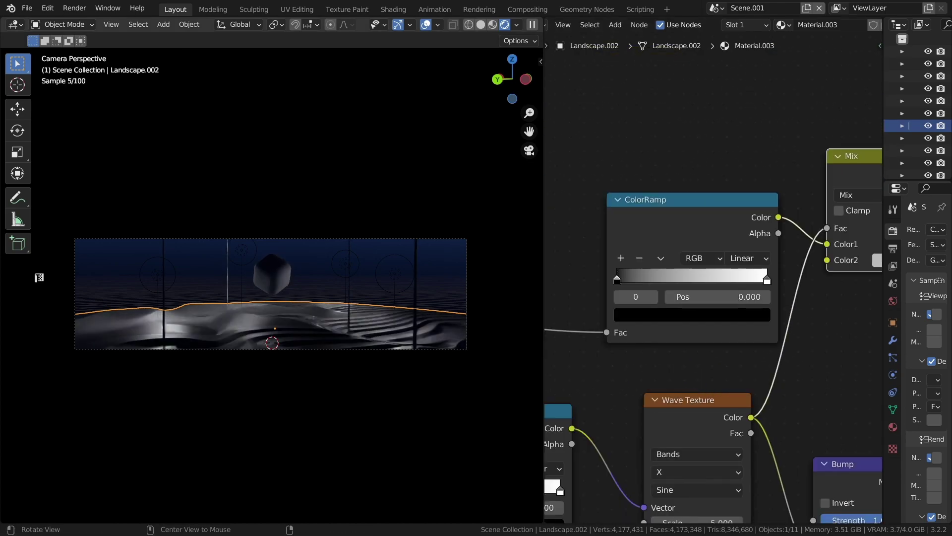
Colour the linear ramp blue to pink and move the spherical ramp's white stop to 0.287
click(649, 298)
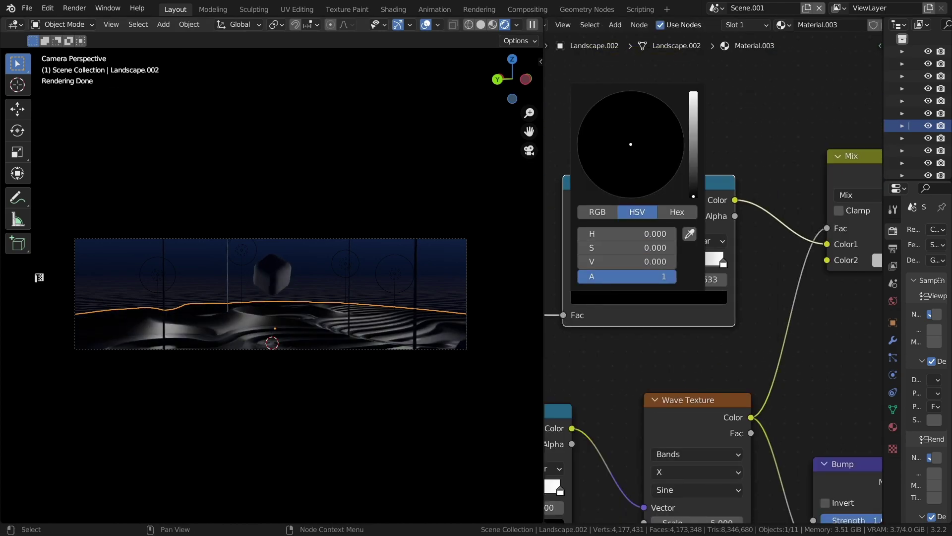
drag(629, 144, 648, 116)
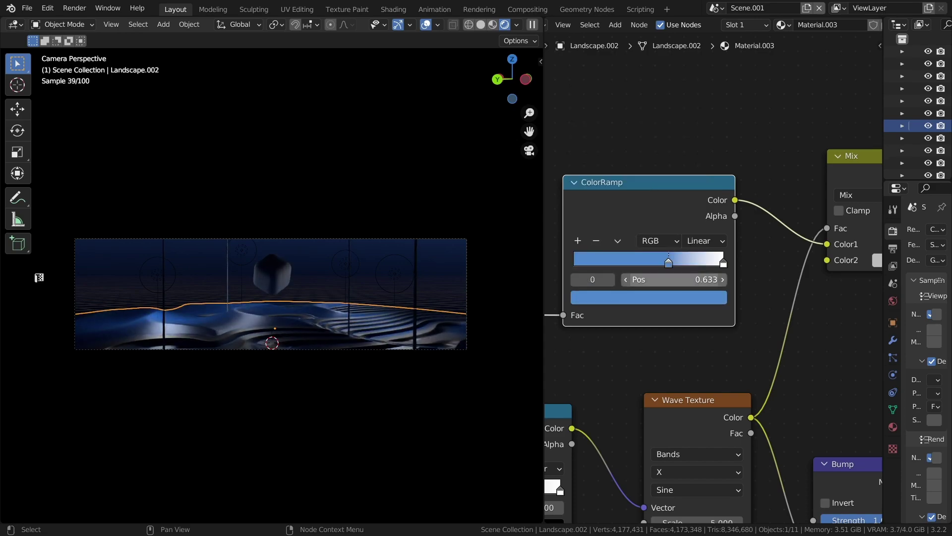
click(645, 298)
click(642, 149)
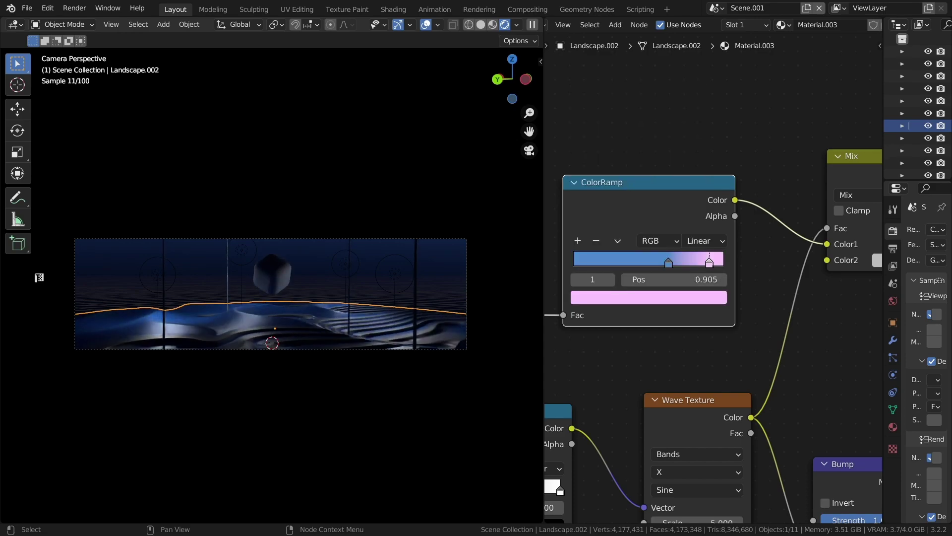
click(645, 298)
middle_drag(570, 318, 842, 191)
drag(832, 341, 734, 341)
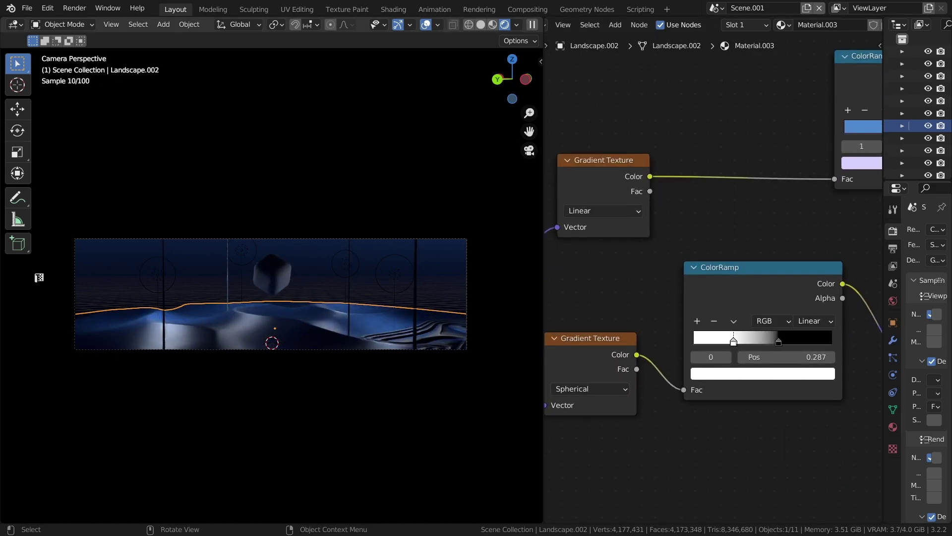
Set the mapping scale to 0.6 and switch the wave profile to Saw
scroll(272, 297, up, 2)
middle_drag(695, 277, 893, 186)
drag(615, 383, 615, 408)
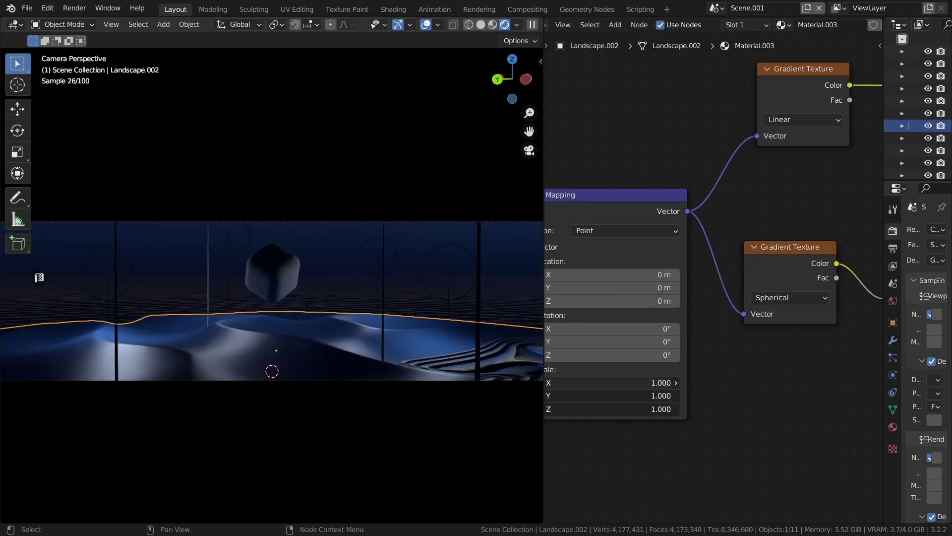
text(0.6)
key(Return)
middle_drag(858, 432, 504, 276)
click(660, 277)
click(660, 293)
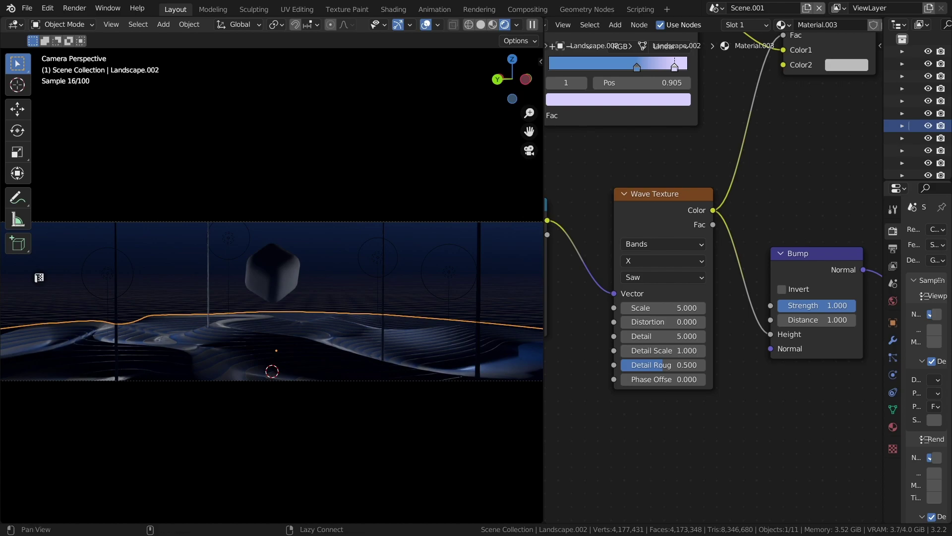
Make the Mix node's second colour full-brightness cyan and check the ramp's blue stop
middle_drag(847, 64, 762, 150)
click(762, 150)
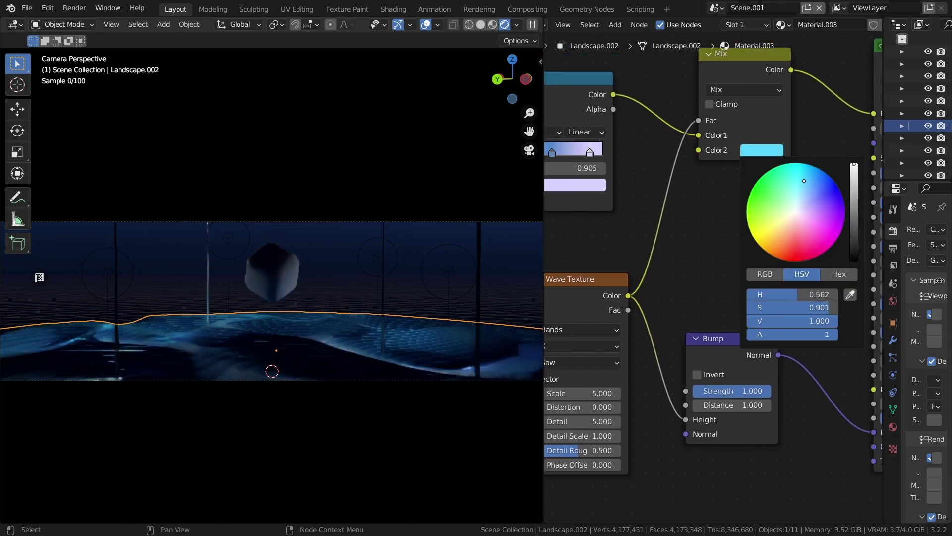
drag(792, 321, 834, 321)
middle_drag(645, 223, 763, 233)
click(670, 162)
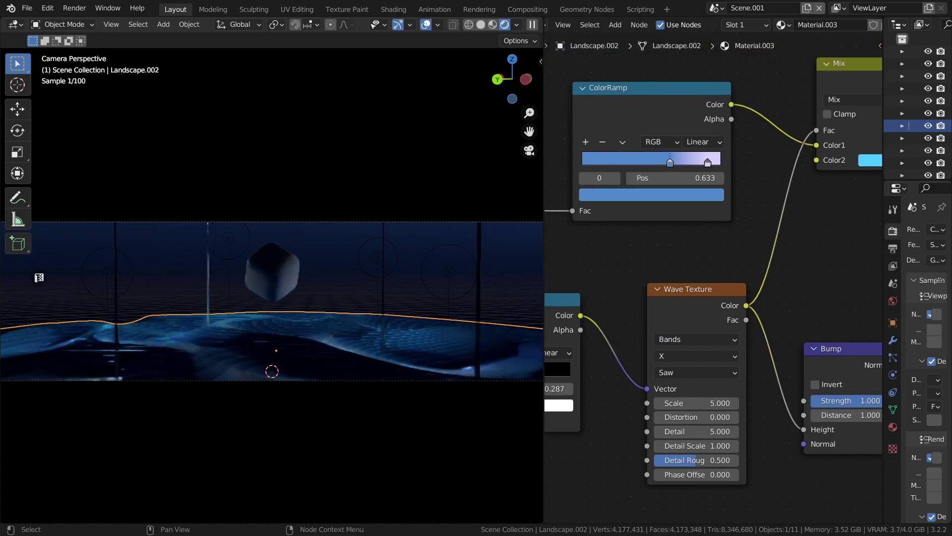
click(651, 194)
Zero the Wave Texture's Detail Scale and Detail Roughness
middle_drag(645, 248, 780, 177)
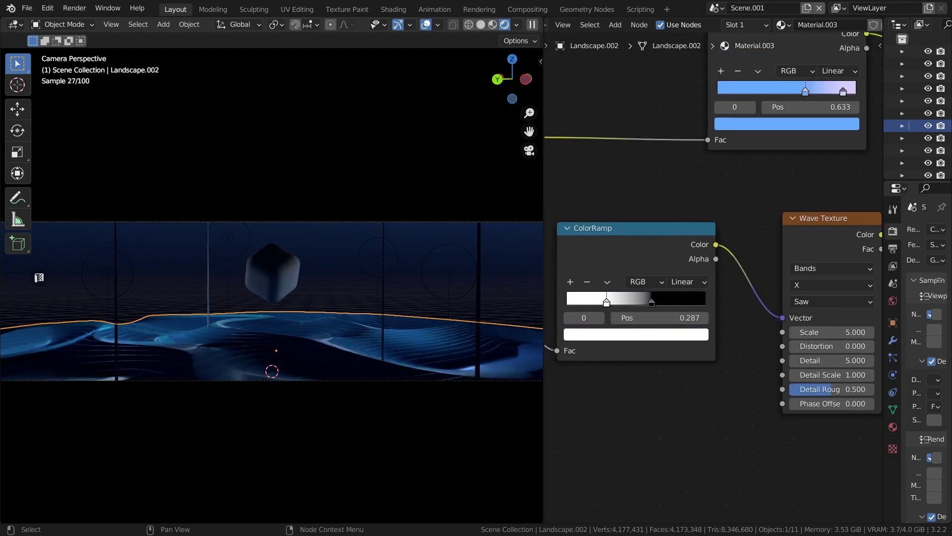
middle_drag(715, 278, 645, 405)
middle_drag(794, 248, 574, 169)
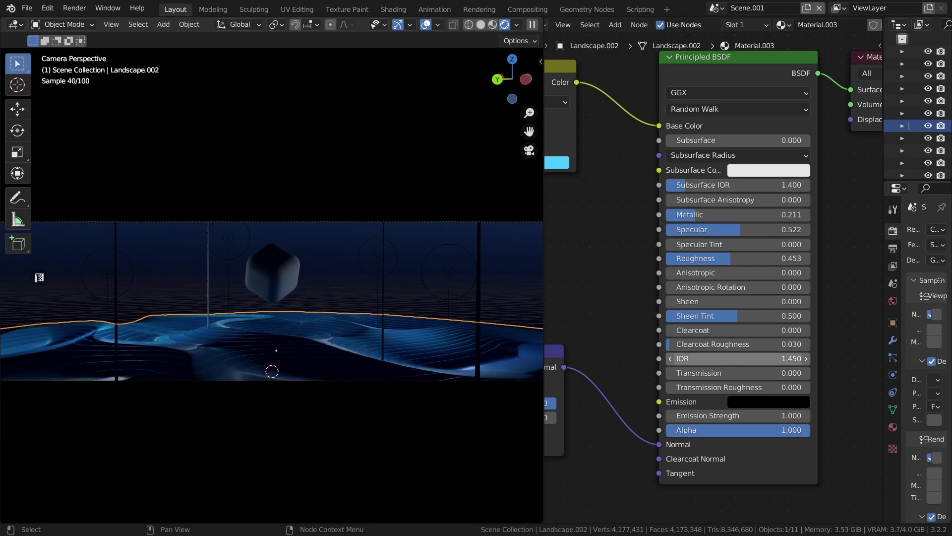
middle_drag(665, 367, 883, 392)
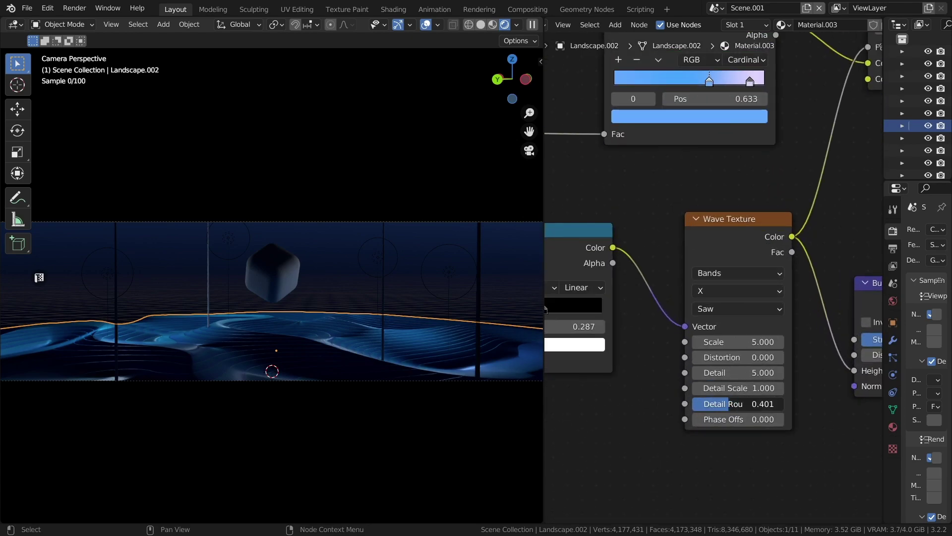
key(BackSpace)
key(BackSpace)
Save tutor01.blend
key(ctrl+s)
scroll(272, 328, up, 4)
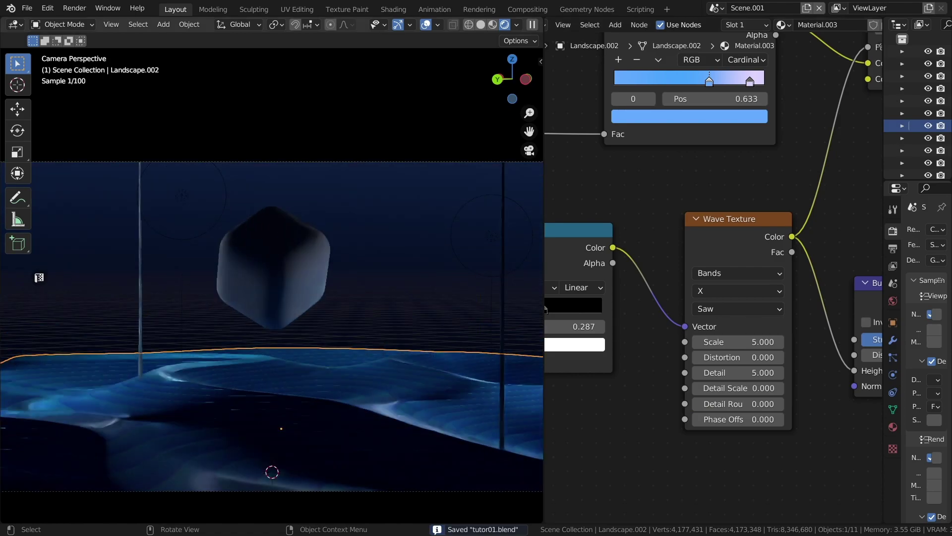
scroll(39, 277, up, 5)
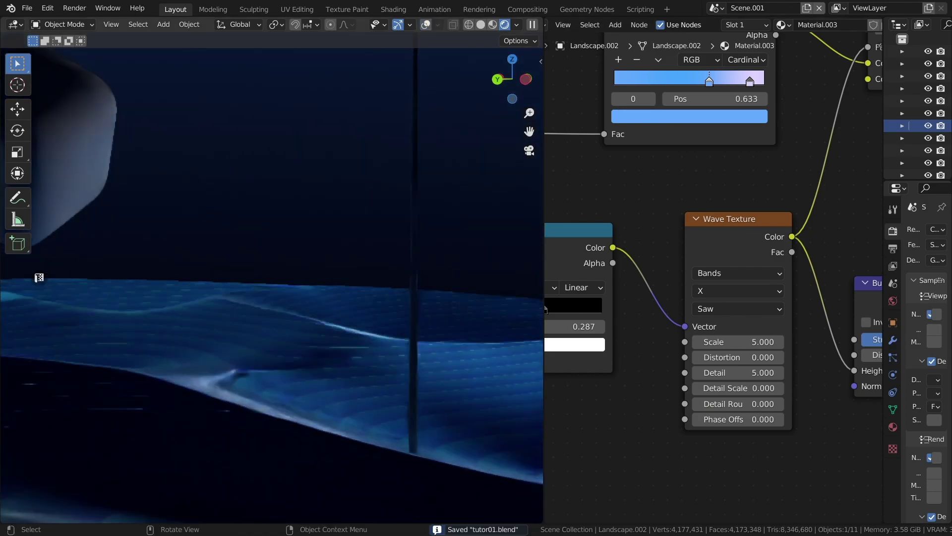
Switch the Mix node's blending mode to Add
scroll(714, 278, down, 5)
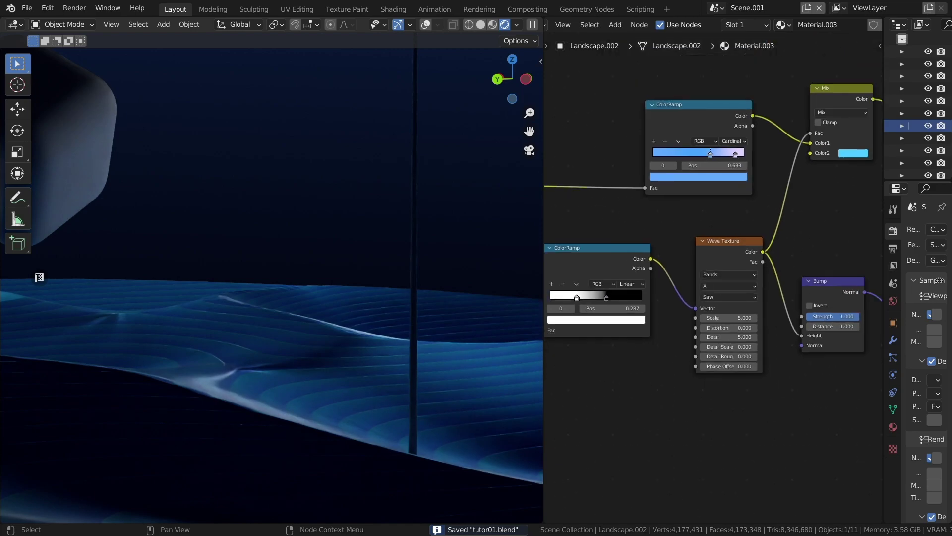
middle_drag(844, 323, 546, 307)
scroll(643, 223, up, 2)
click(642, 218)
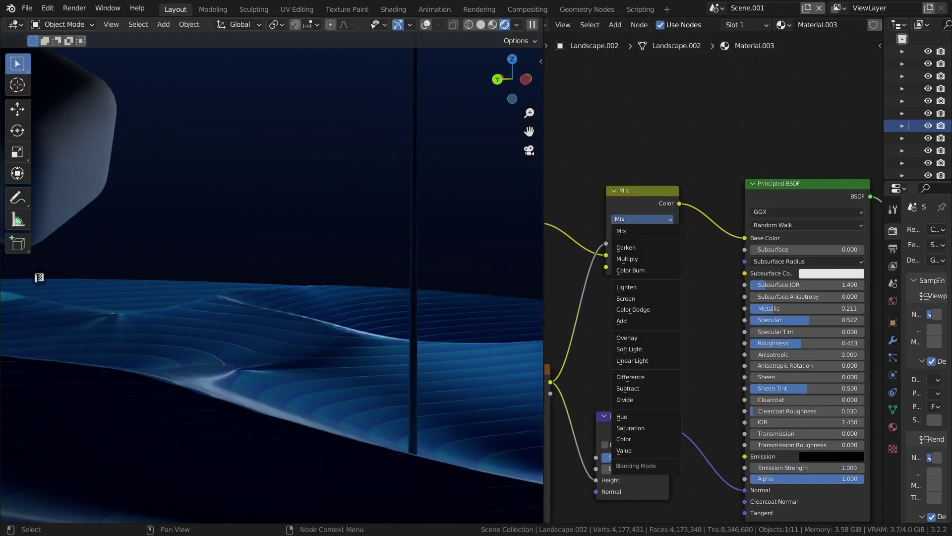
click(640, 301)
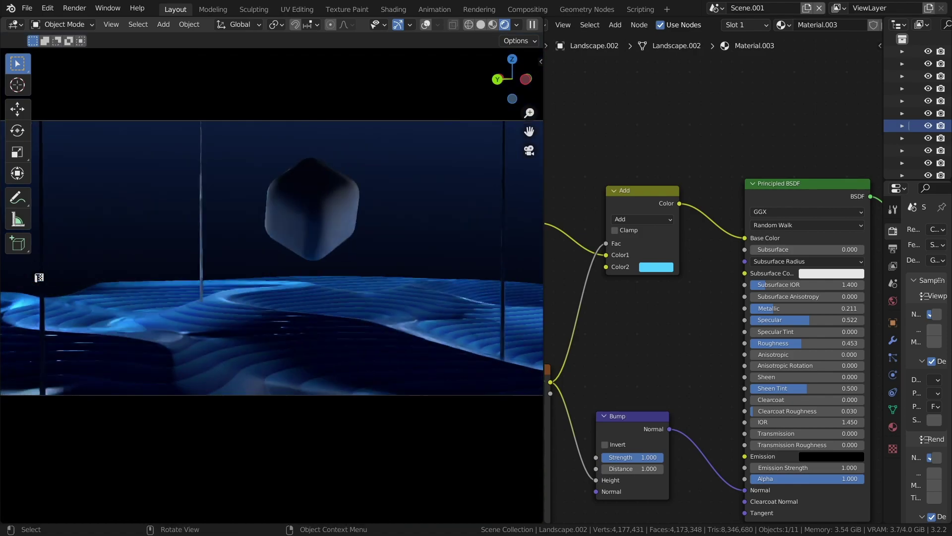
middle_drag(694, 322, 811, 242)
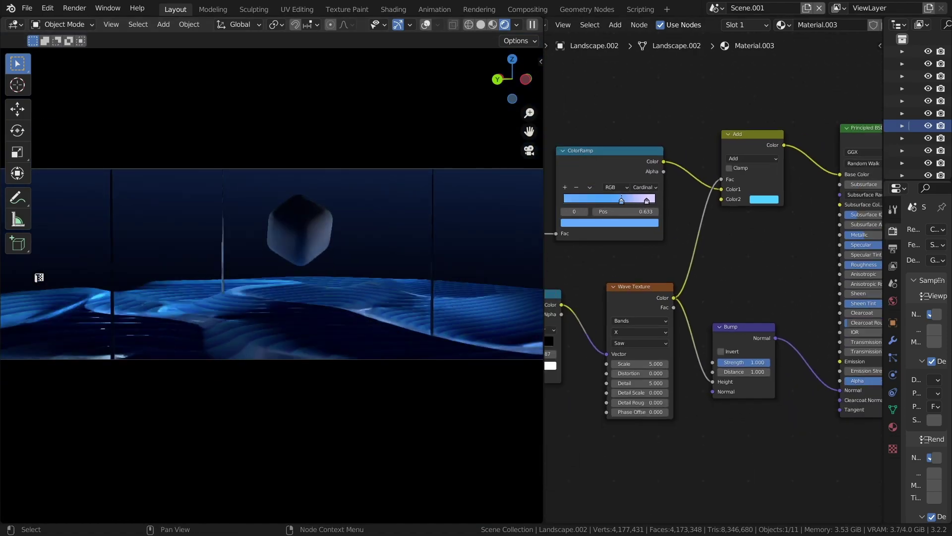
Change the Add node's second colour from green to magenta
scroll(705, 268, up, 4)
click(694, 269)
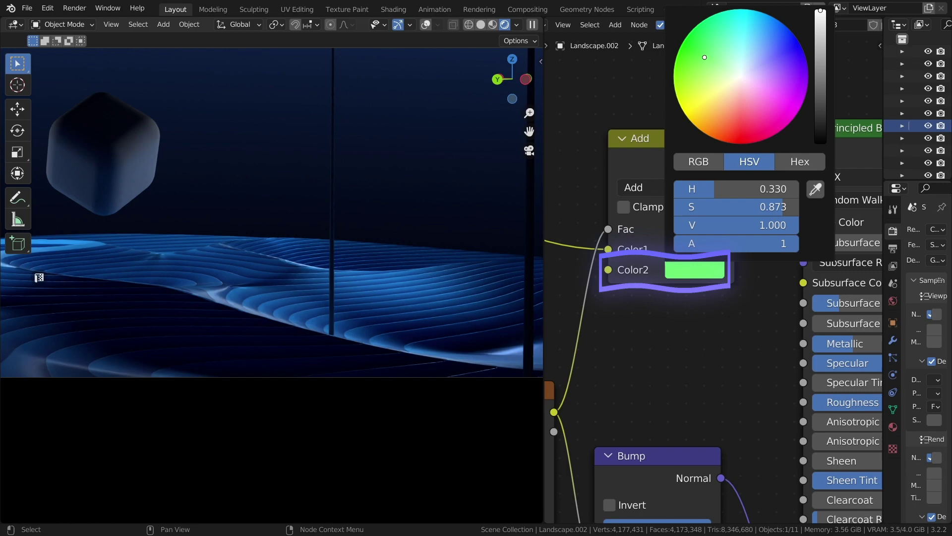
drag(704, 57, 723, 106)
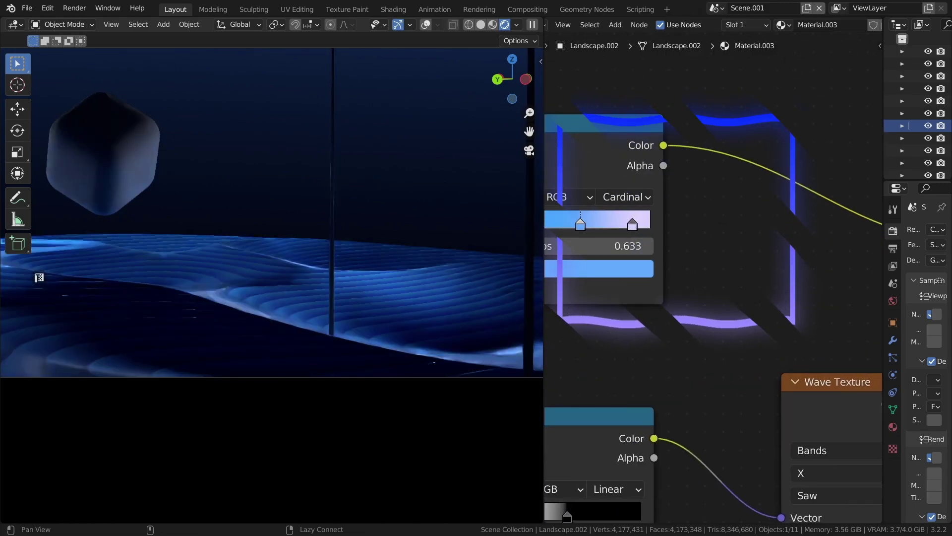
Retint the ramp's band stop to violet
middle_drag(645, 348, 769, 362)
drag(704, 240, 704, 240)
click(678, 284)
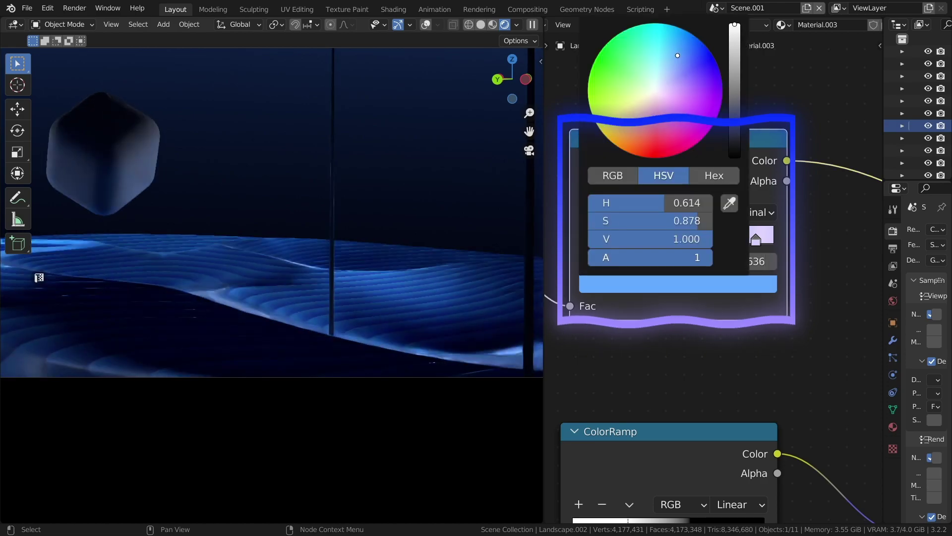
drag(675, 67, 711, 75)
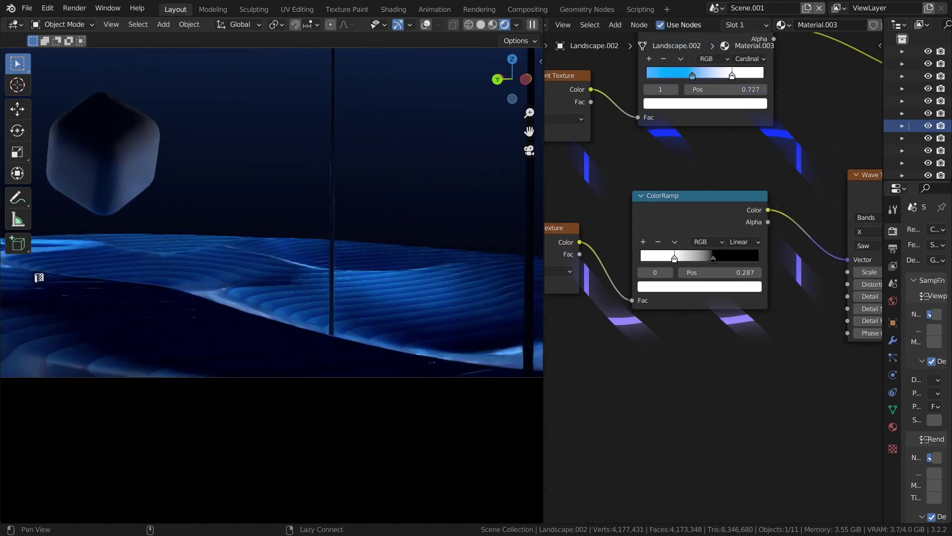
Shift the second ramp's black stop slightly right and its white stop to 0.589
scroll(695, 281, up, 2)
drag(711, 240, 719, 240)
drag(652, 240, 706, 241)
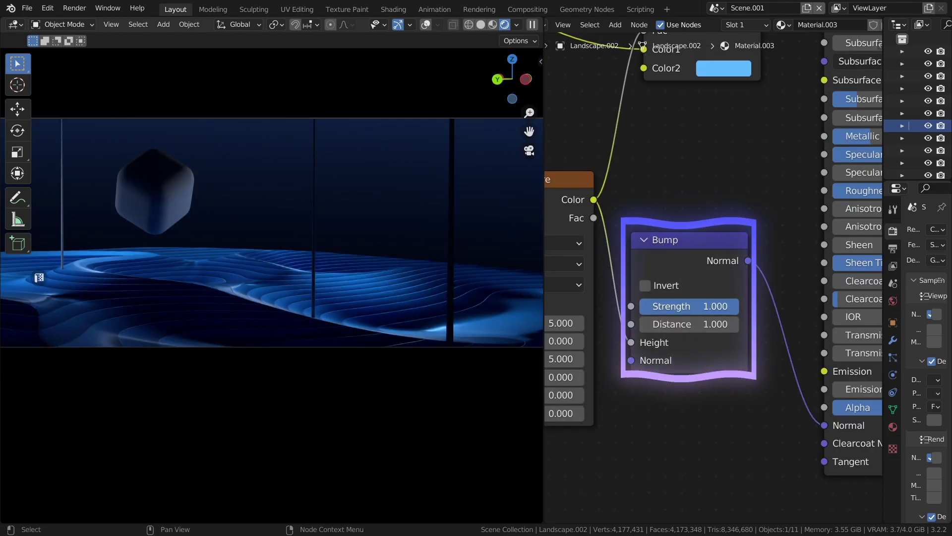
Set Bump strength to 1.000 and lower the Principled BSDF Sheen Tint to 0.187
drag(694, 307, 715, 306)
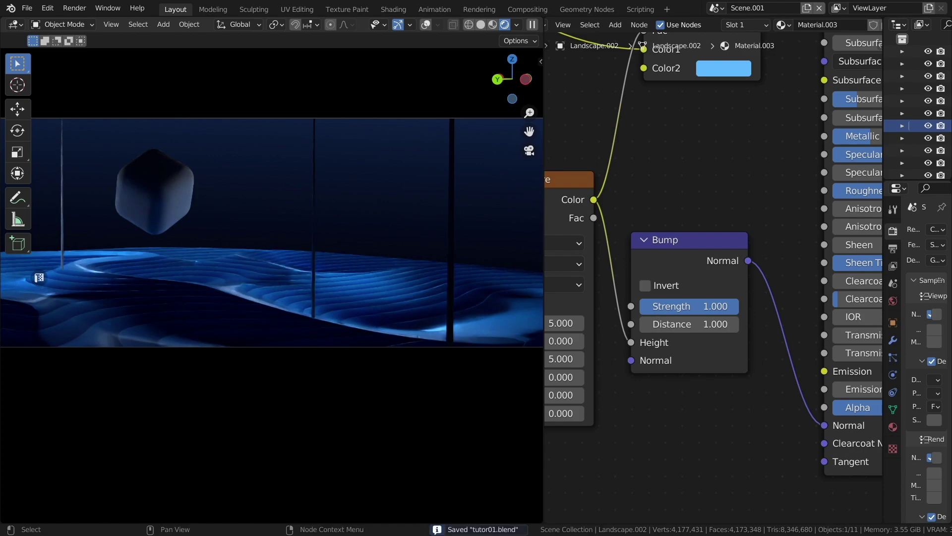
scroll(714, 278, down, 3)
middle_drag(744, 278, 606, 278)
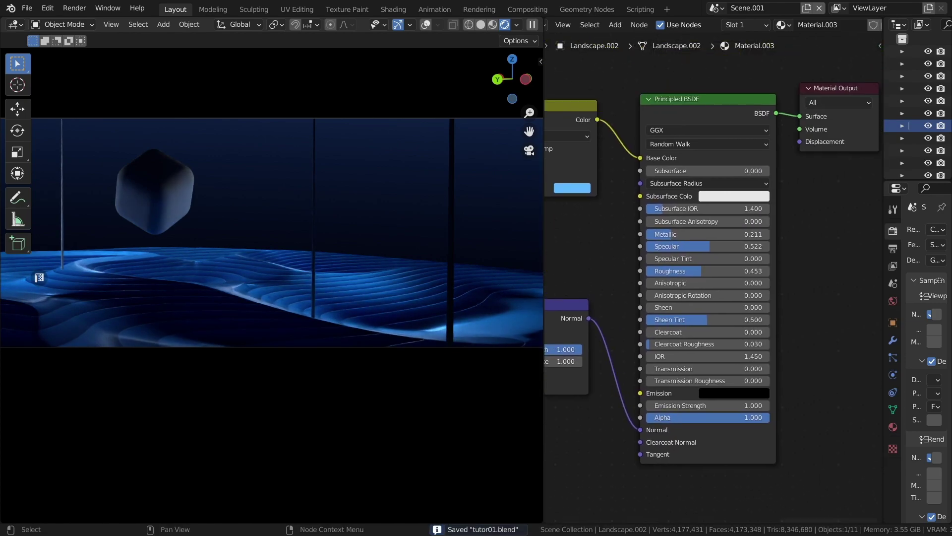
key(b)
drag(695, 97, 718, 489)
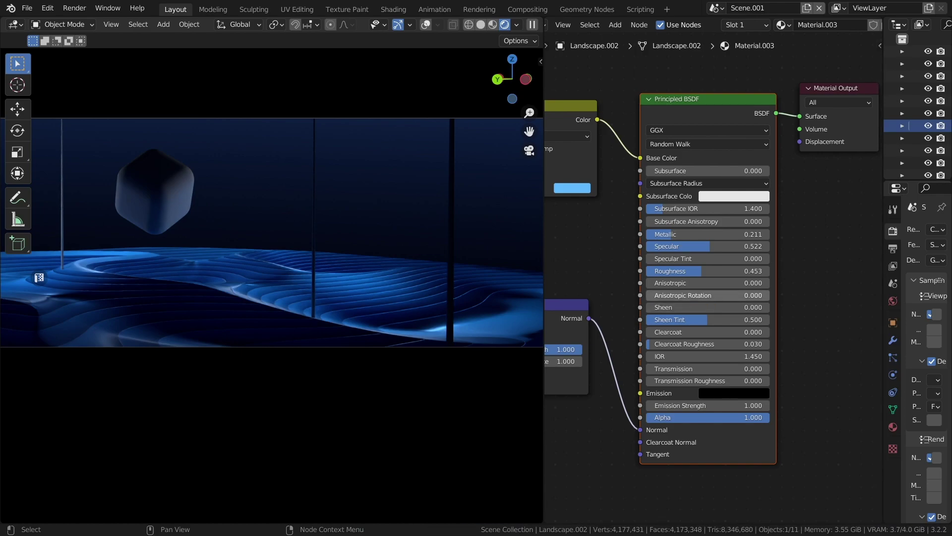
drag(707, 320, 668, 320)
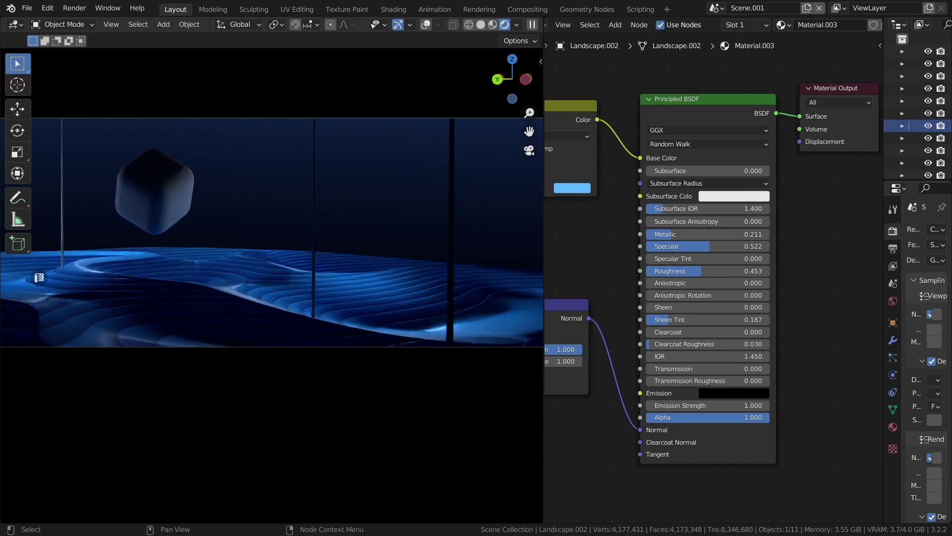
Select a laser beam and replace its Principled BSDF with an Emission shader
scroll(709, 278, down, 3)
click(910, 101)
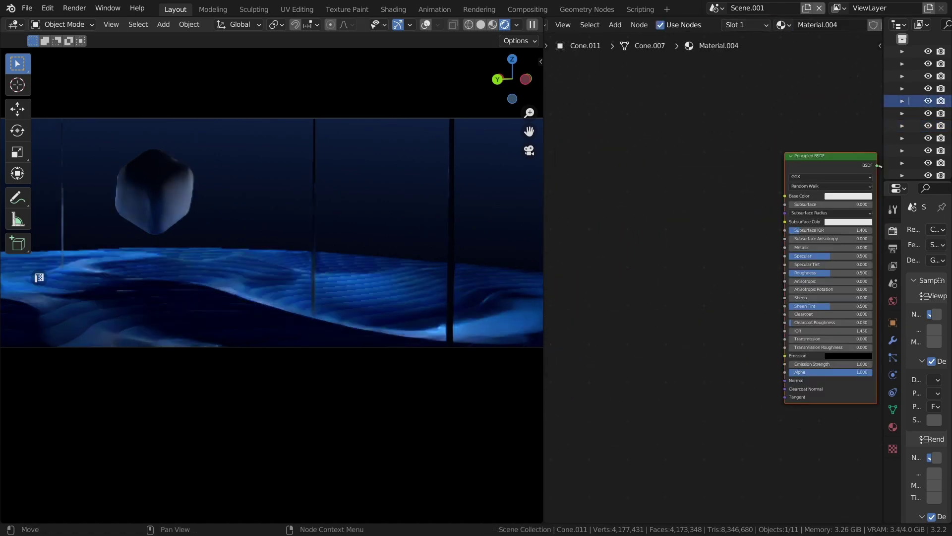
key(Home)
key(x)
key(shift+a)
text(emission)
key(Return)
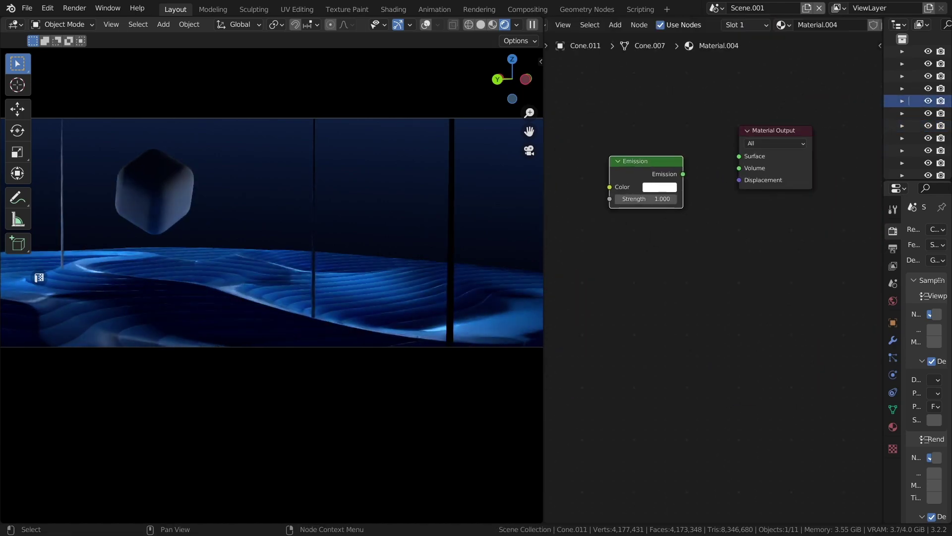
key(shift+a)
Add a ColorRamp fed by a Layer Weight node's Fresnel output
text(col)
key(Return)
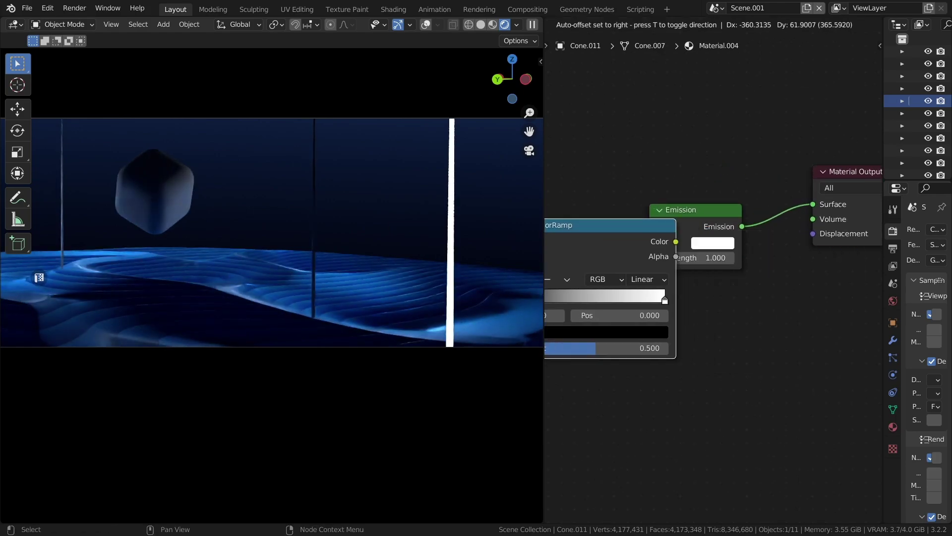
click(605, 278)
scroll(709, 248, up, 2)
middle_drag(546, 288, 744, 283)
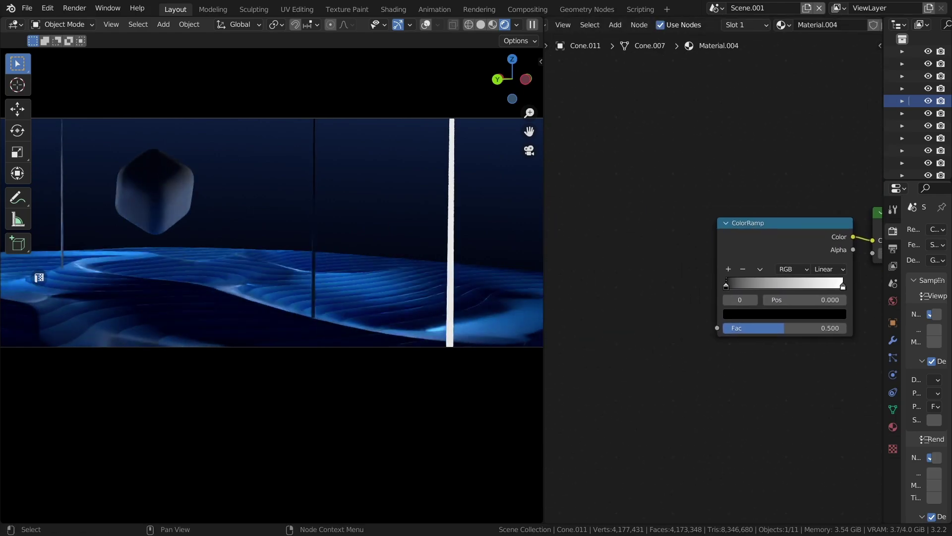
key(shift+a)
text(lay)
key(Return)
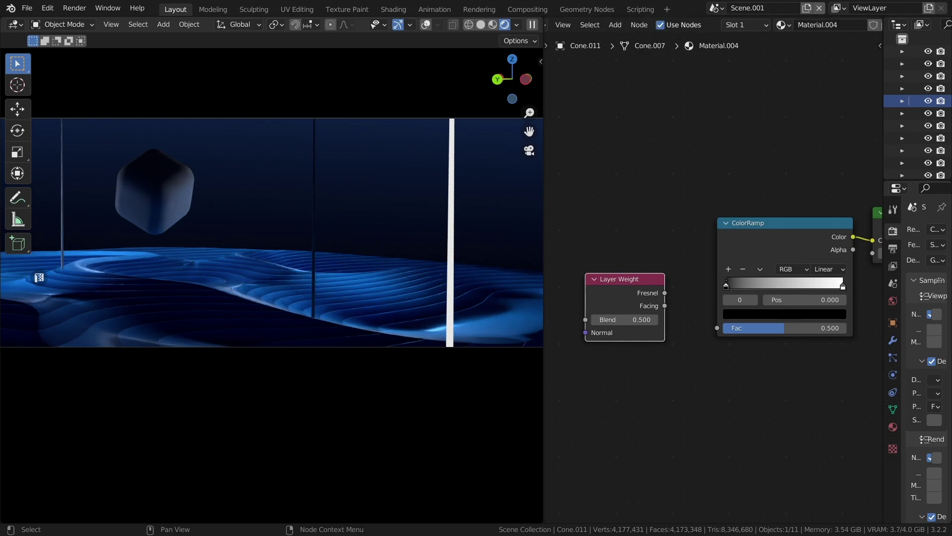
drag(718, 328, 718, 328)
middle_drag(644, 318, 755, 330)
Add a Musgrave Texture with scale 0.5 driving the Layer Weight's Blend
key(shift+a)
text(mus)
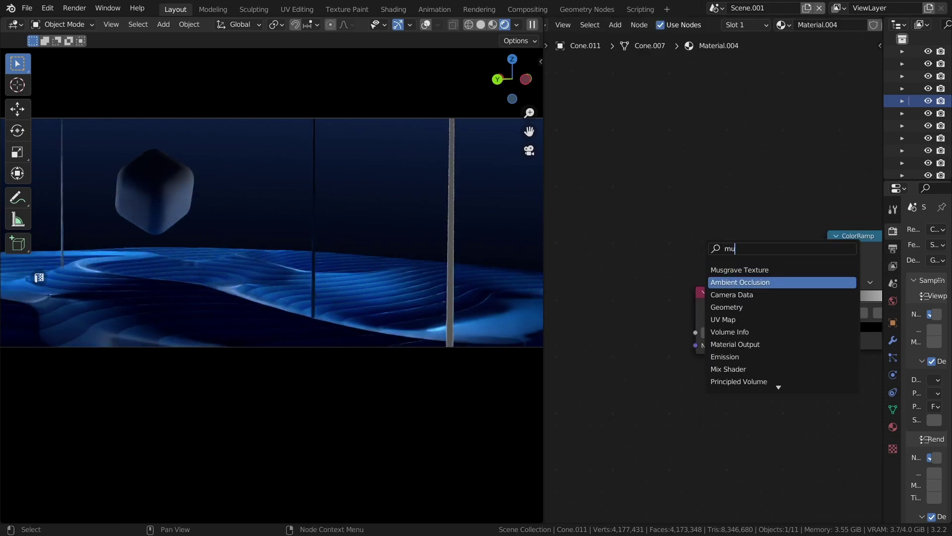
key(Return)
drag(697, 333, 697, 332)
scroll(697, 332, up, 2)
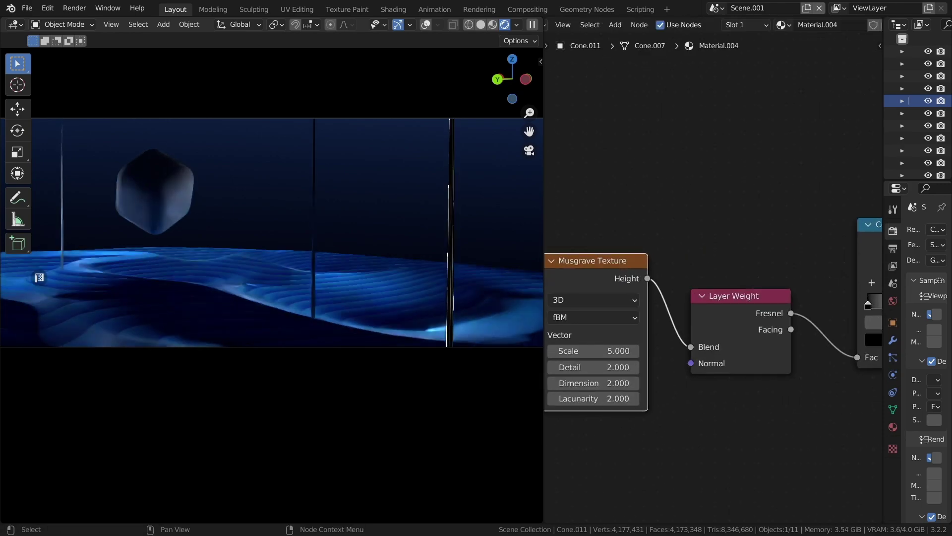
click(595, 351)
text(0.5)
key(Return)
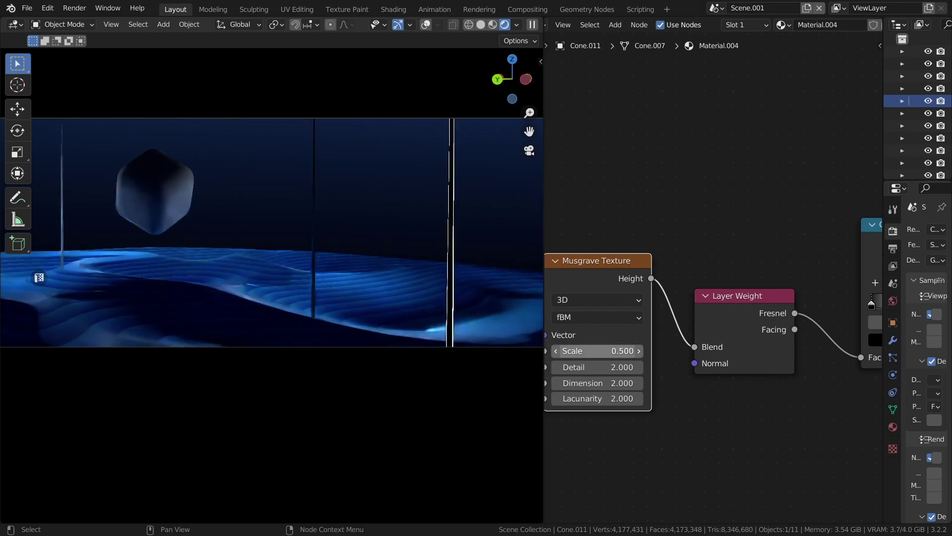
Recolour the ramp's black stop, trying purple before settling on a deep cyan blue
middle_drag(744, 323, 515, 353)
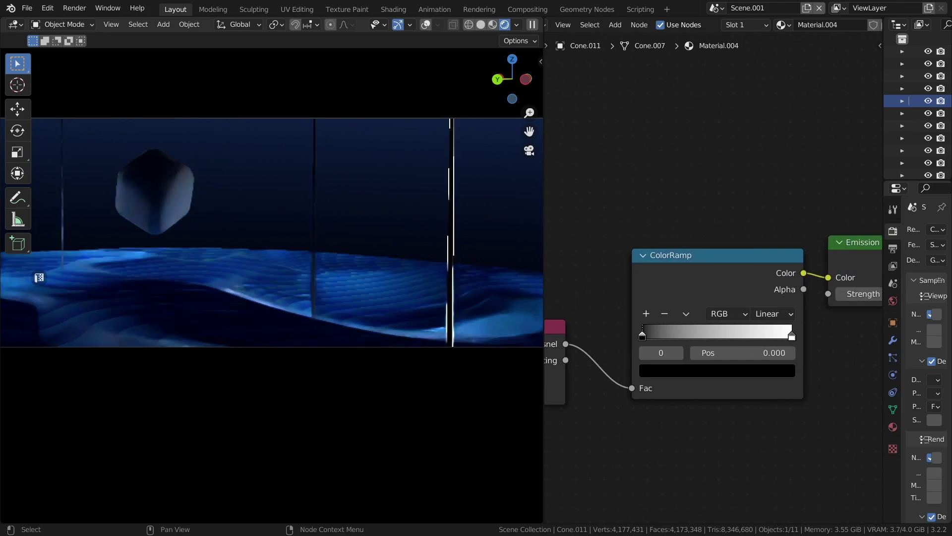
click(705, 371)
click(722, 225)
scroll(723, 224, down, 4)
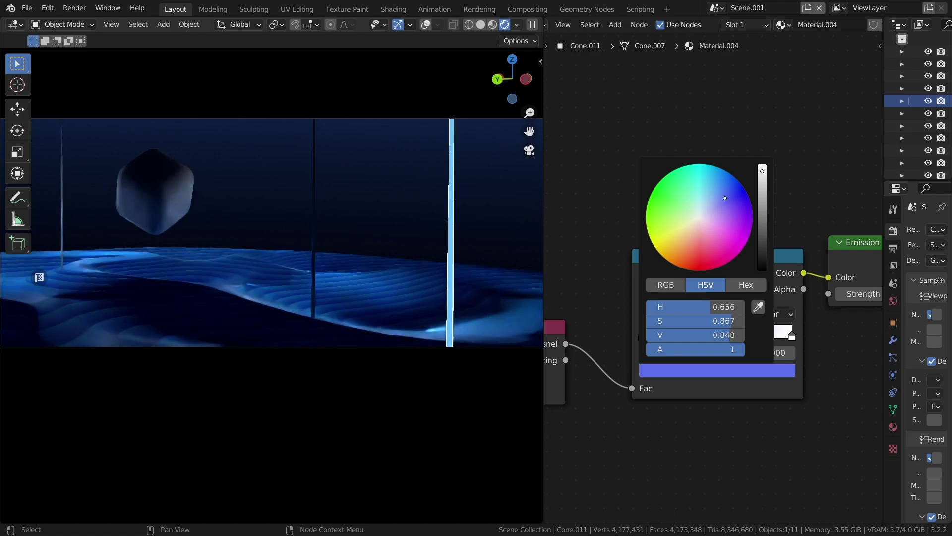
scroll(722, 224, up, 2)
scroll(722, 224, up, 2)
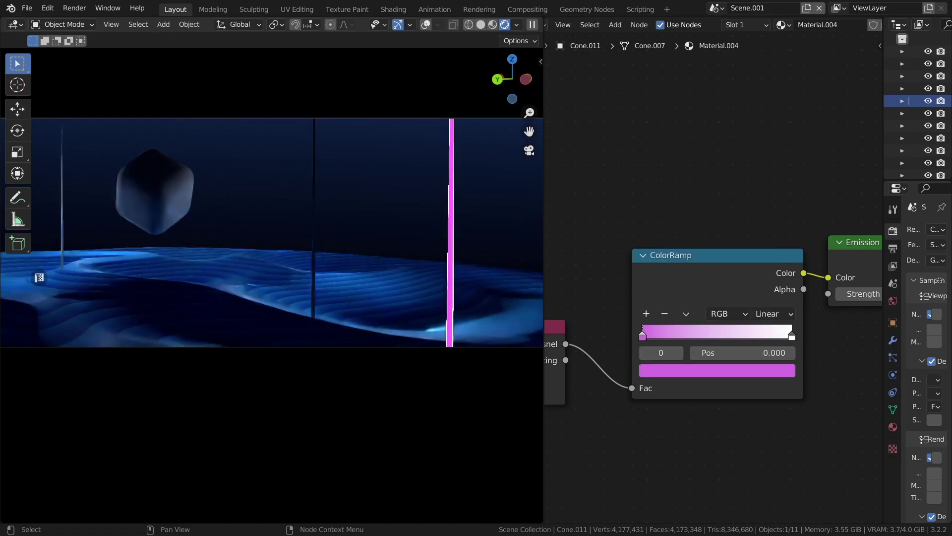
click(704, 370)
click(715, 175)
scroll(715, 176, down, 2)
drag(716, 175, 723, 188)
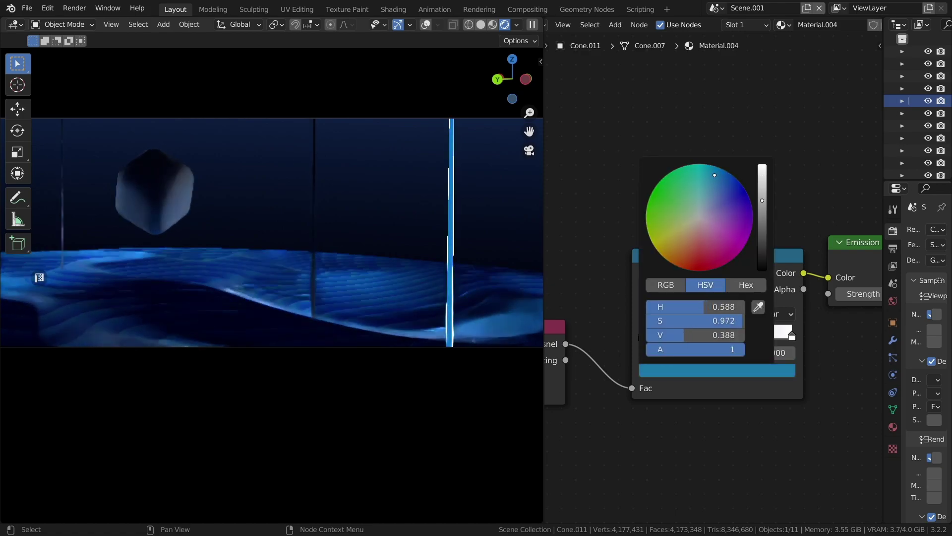
Position the ramp stops (0.513, 0.356), set Emission strength to 50, and refine the cyan
drag(650, 336, 719, 336)
middle_drag(719, 336, 631, 354)
text(50)
key(Return)
drag(631, 354, 647, 353)
click(647, 354)
click(668, 389)
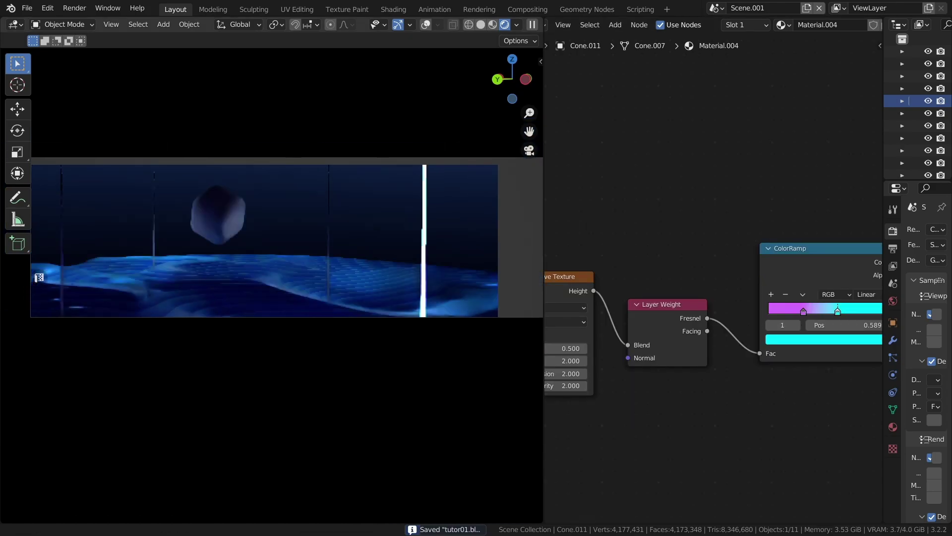
Link the beam material to the other selected beams
key(ctrl+b)
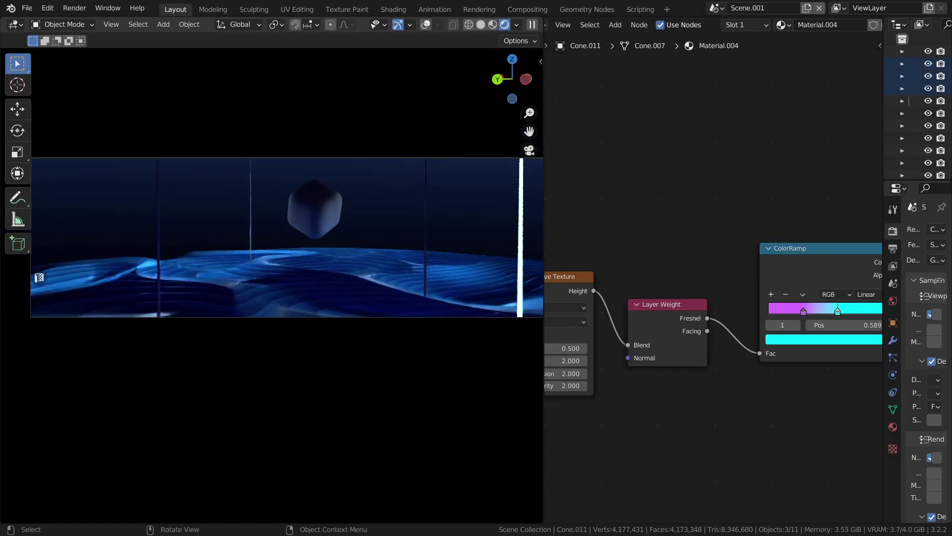
key(ctrl+l)
key(Return)
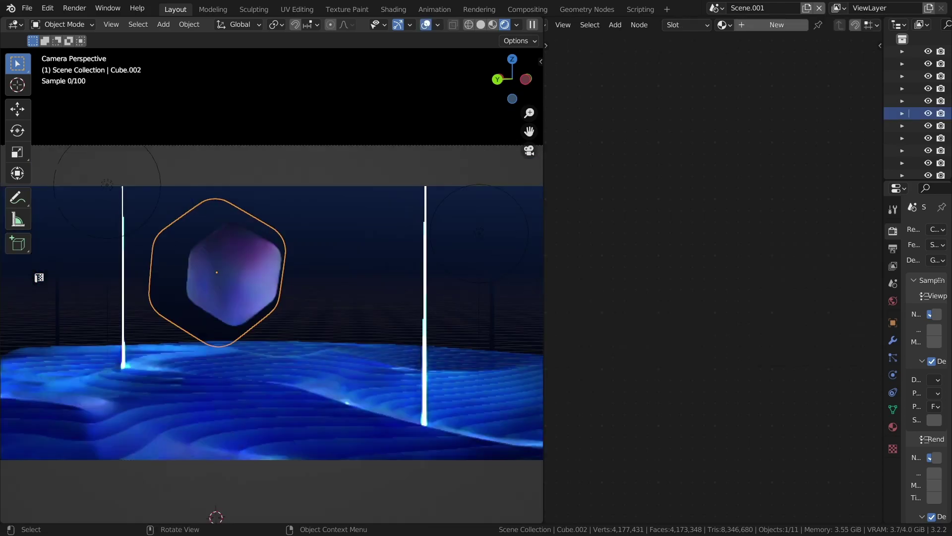
Set the cube's Specular to 0.809, Roughness to 0.147 and Sheen Tint to 0
scroll(272, 286, up, 5)
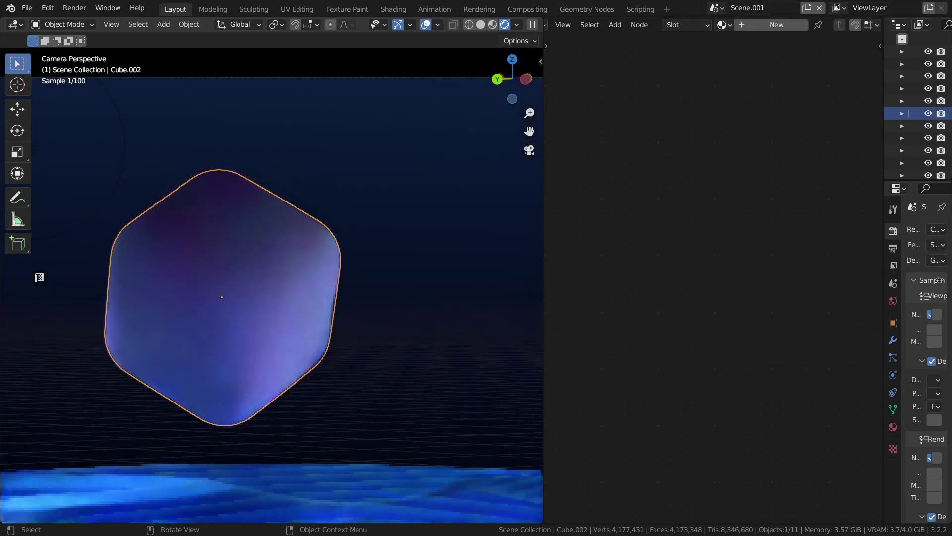
key(Home)
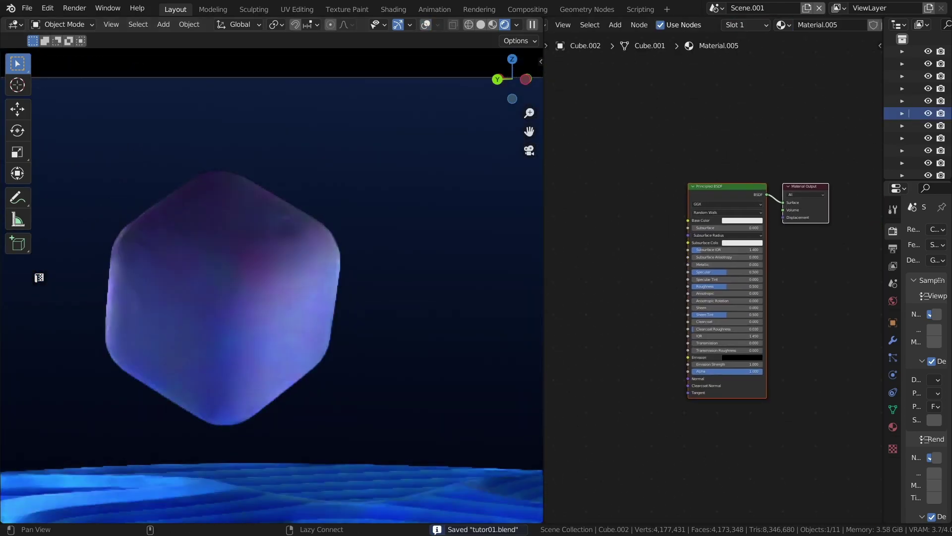
drag(714, 264, 766, 264)
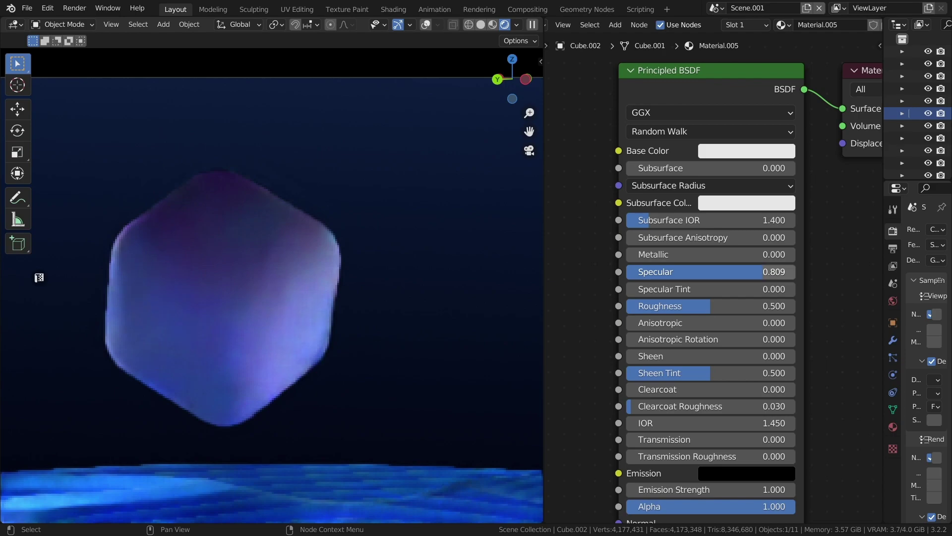
drag(715, 297, 654, 297)
middle_drag(719, 348, 740, 279)
drag(734, 296, 655, 296)
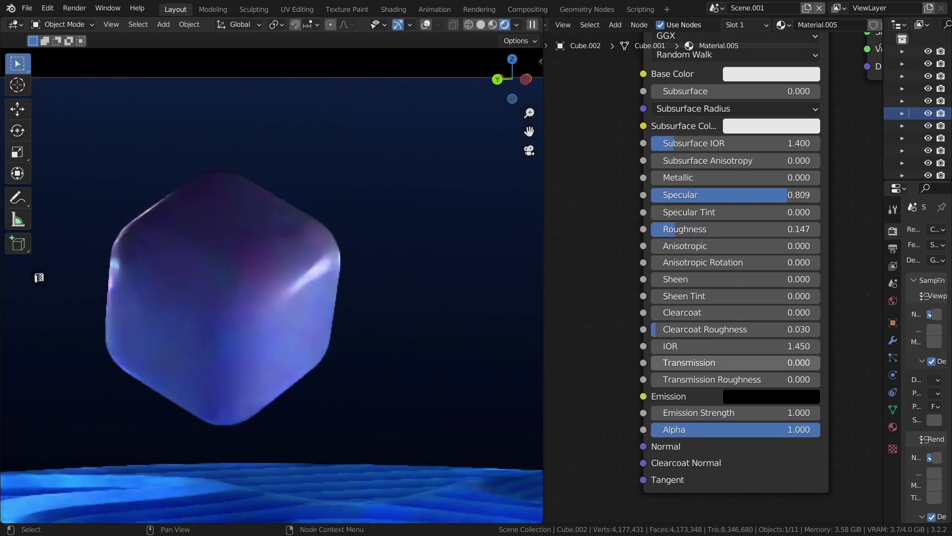
Set Transmission to 1.0, Transmission Roughness to 0.3 and IOR to 1.33
drag(694, 362, 823, 363)
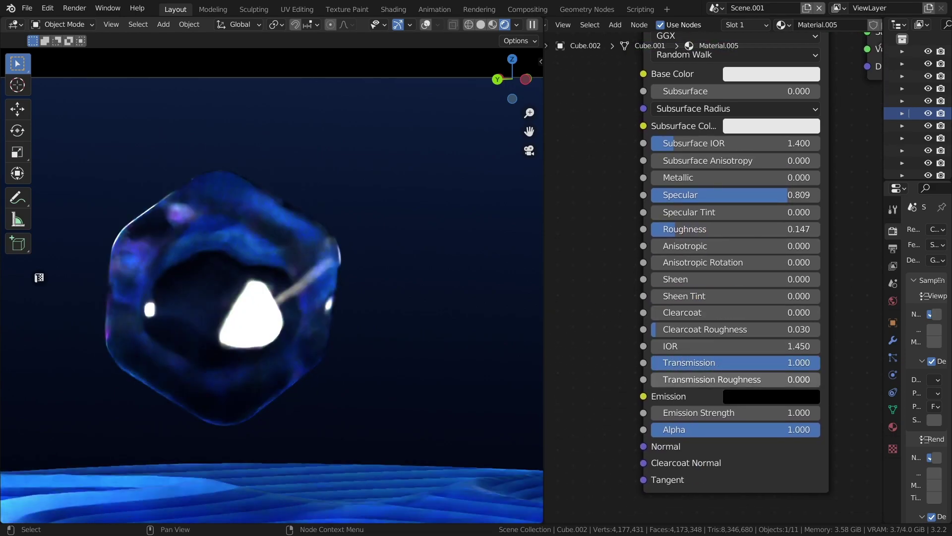
double_click(734, 379)
text(0ю3)
key(Return)
key(super+space)
key(super+space)
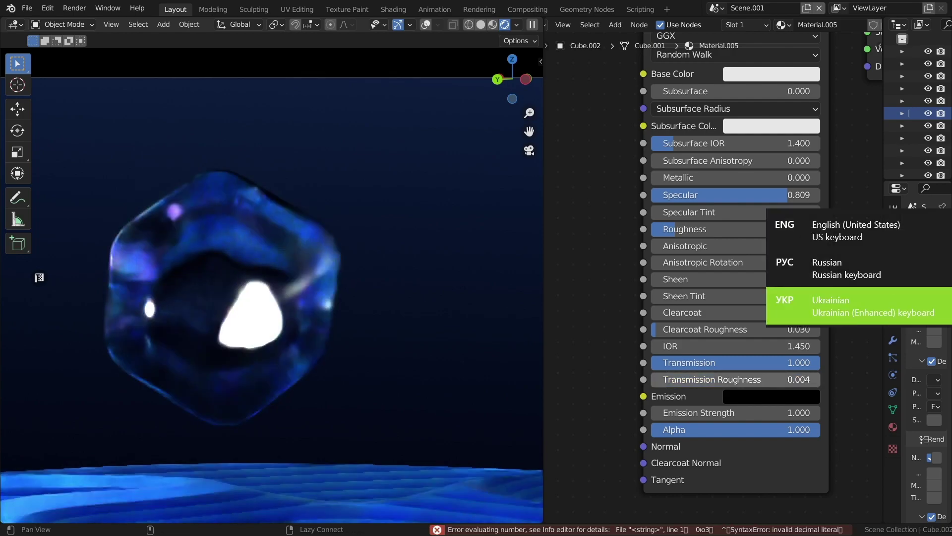
double_click(734, 379)
text(0.3)
key(Return)
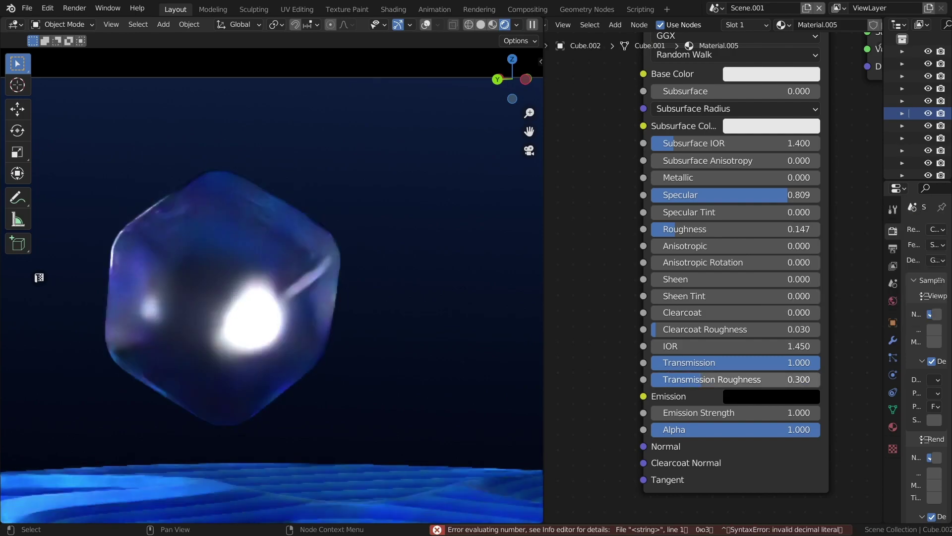
double_click(734, 346)
text(1.33)
key(Return)
scroll(649, 214, down, 2)
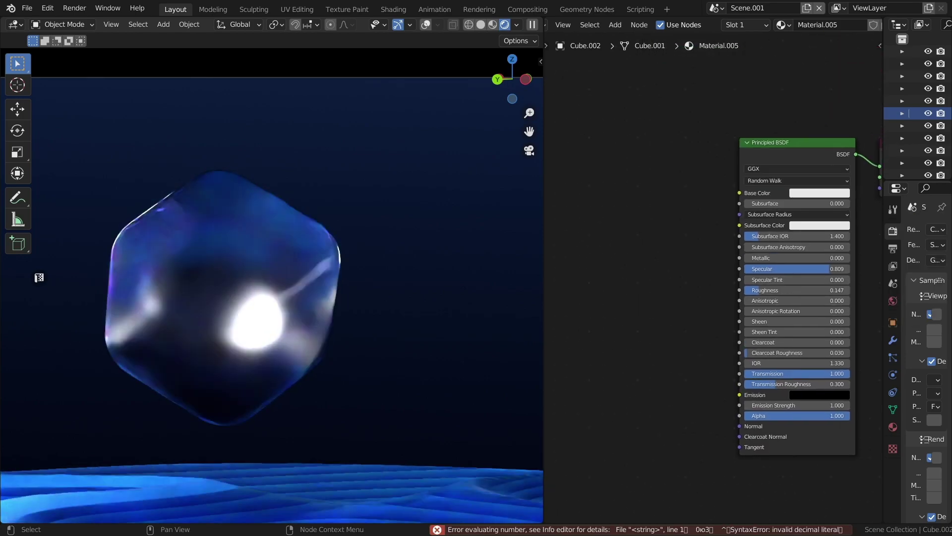
Add a ColorRamp node and a duplicate placed below it
key(shift+a)
text(color)
key(Return)
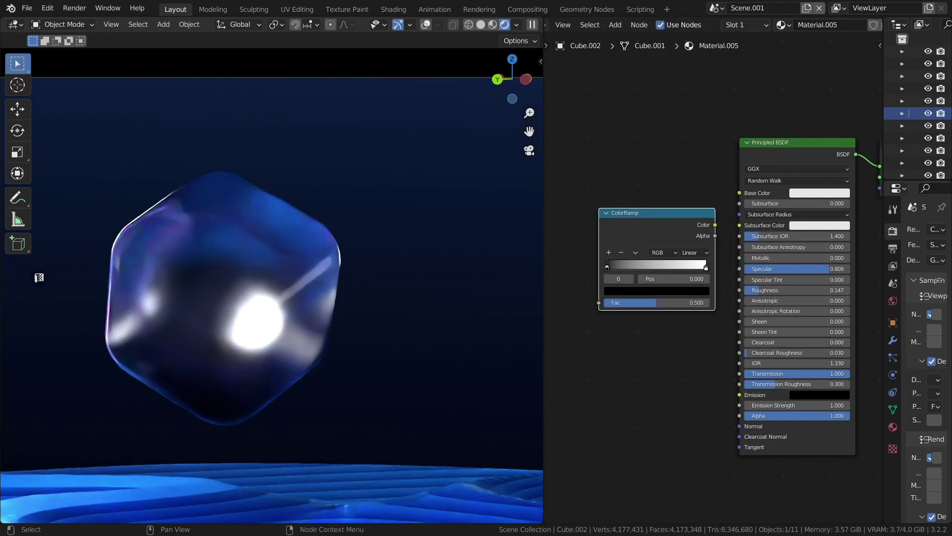
key(Return)
key(shift+d)
key(Return)
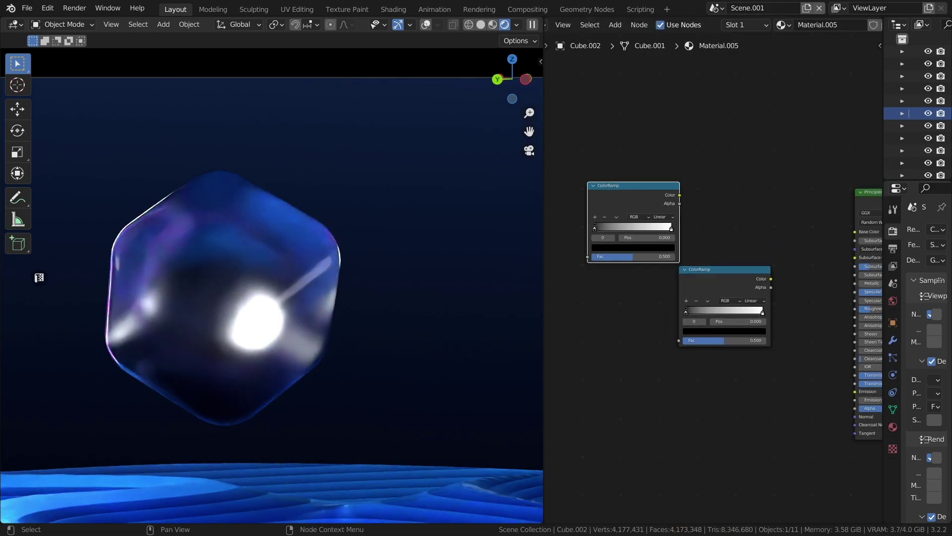
Add a Mix node in Divide mode with the lower ColorRamp in Color2
scroll(702, 292, down, 1)
key(shift+a)
text(mix)
key(Return)
key(Return)
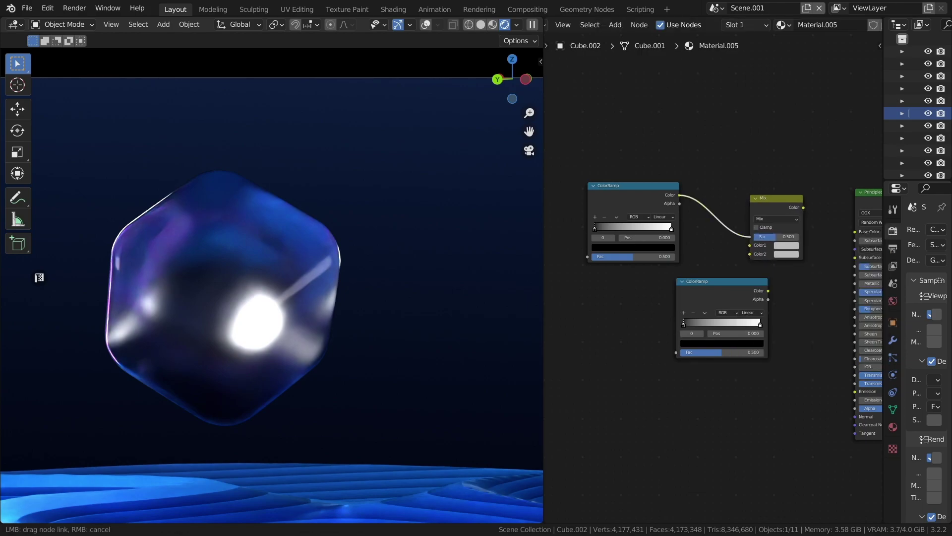
drag(769, 290, 768, 290)
scroll(714, 277, up, 2)
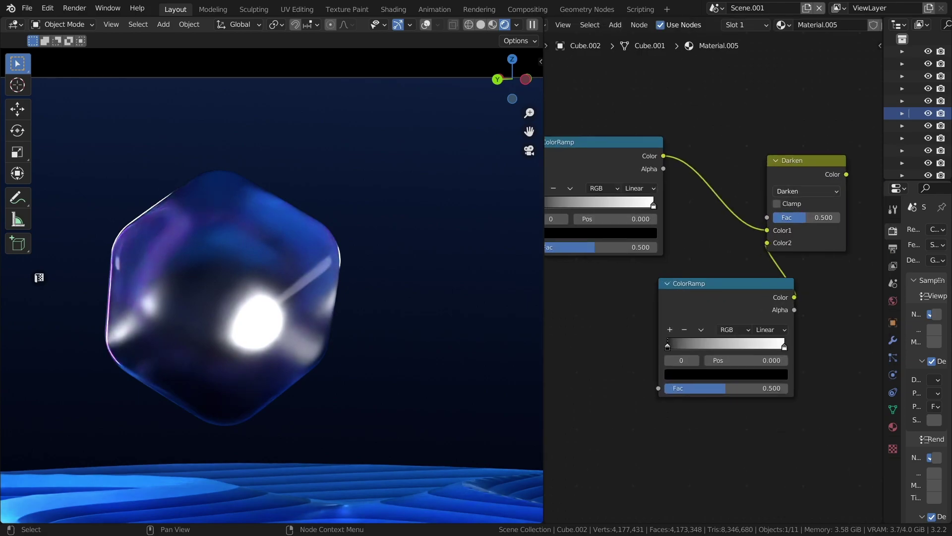
click(776, 219)
click(793, 376)
Add a Wave Texture and a Bump node wired into the shader's Normal
scroll(714, 278, down, 1)
middle_drag(511, 412, 649, 397)
key(shift+a)
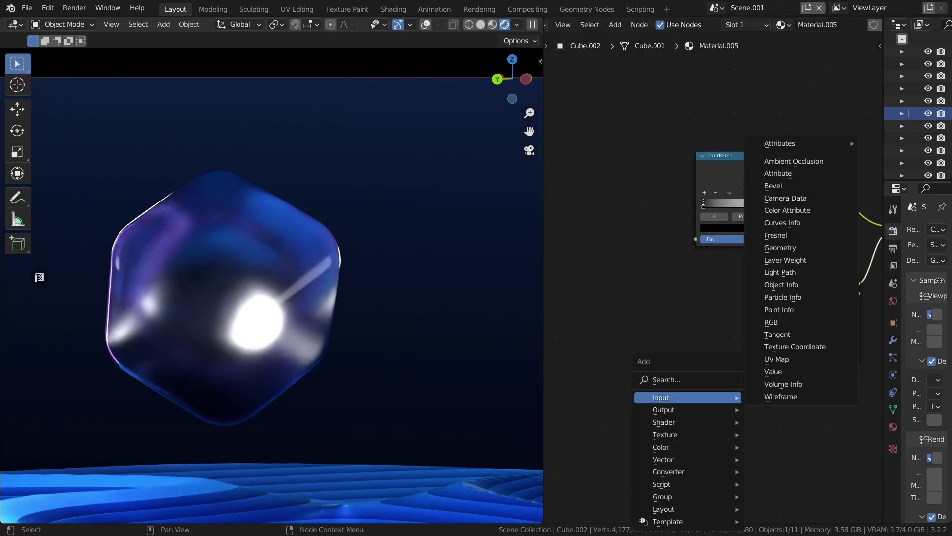
text(wave)
key(Return)
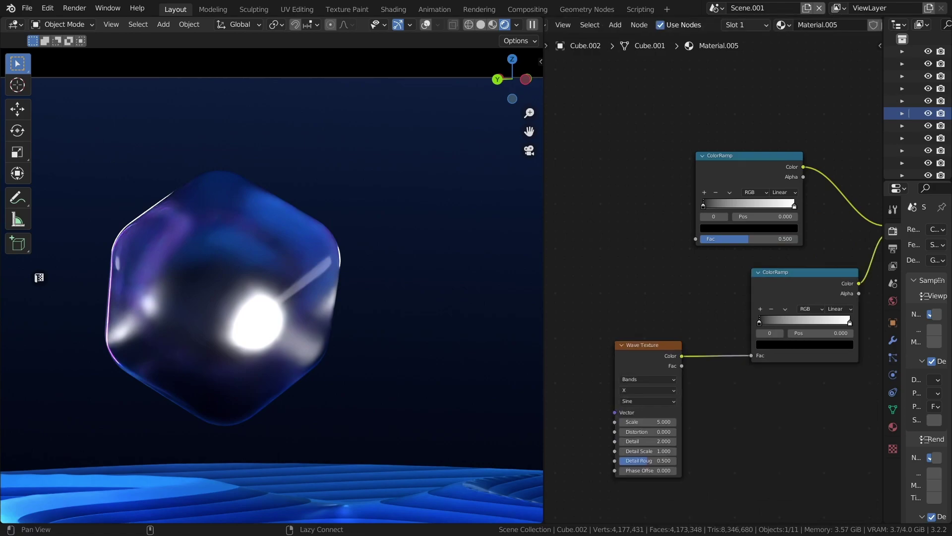
key(shift+a)
key(Return)
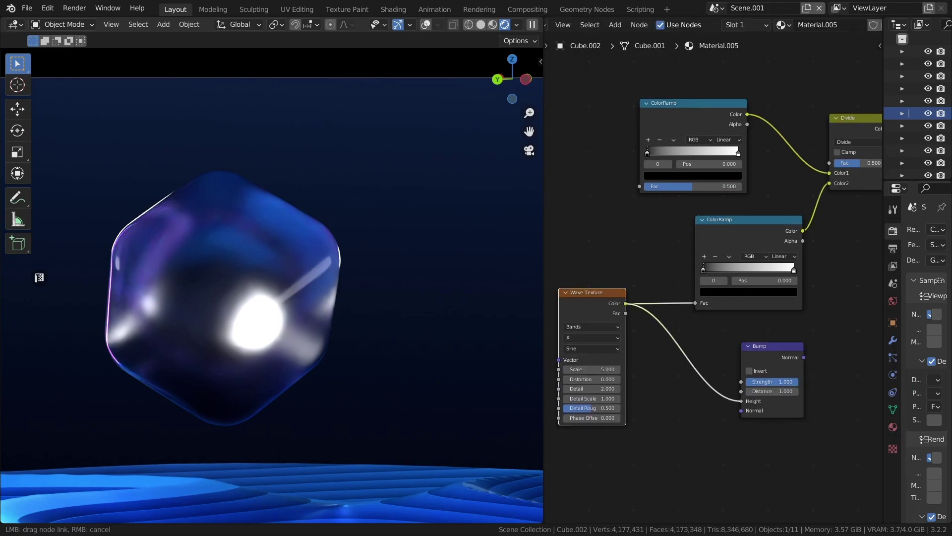
drag(822, 367, 822, 367)
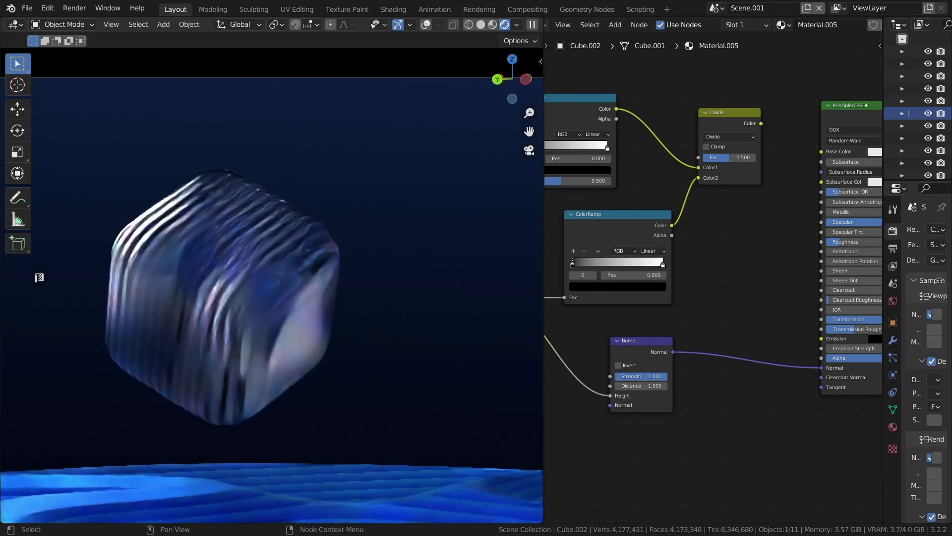
Feed a Gradient Texture, with Mapping and Texture Coordinate nodes, into the top ColorRamp
middle_drag(546, 297, 784, 285)
key(shift+a)
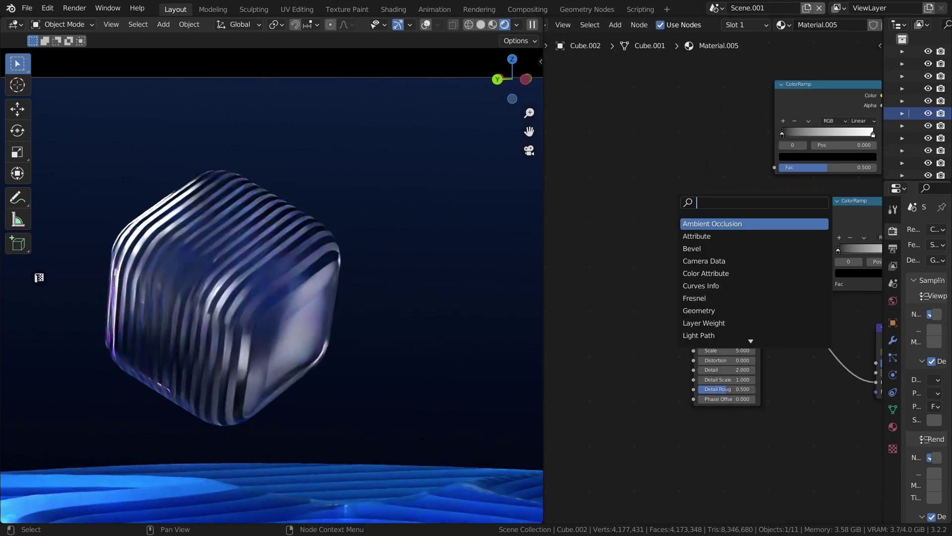
text(gra)
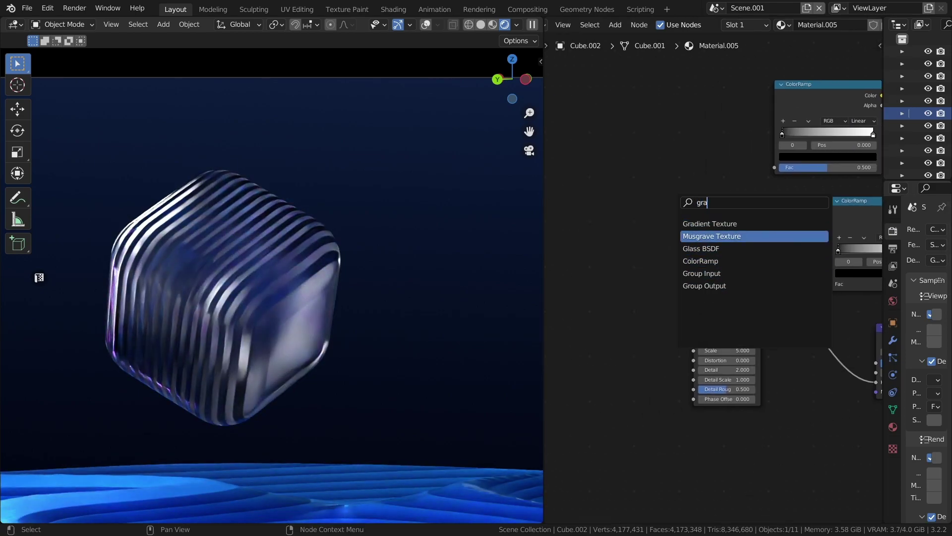
text(d)
key(Return)
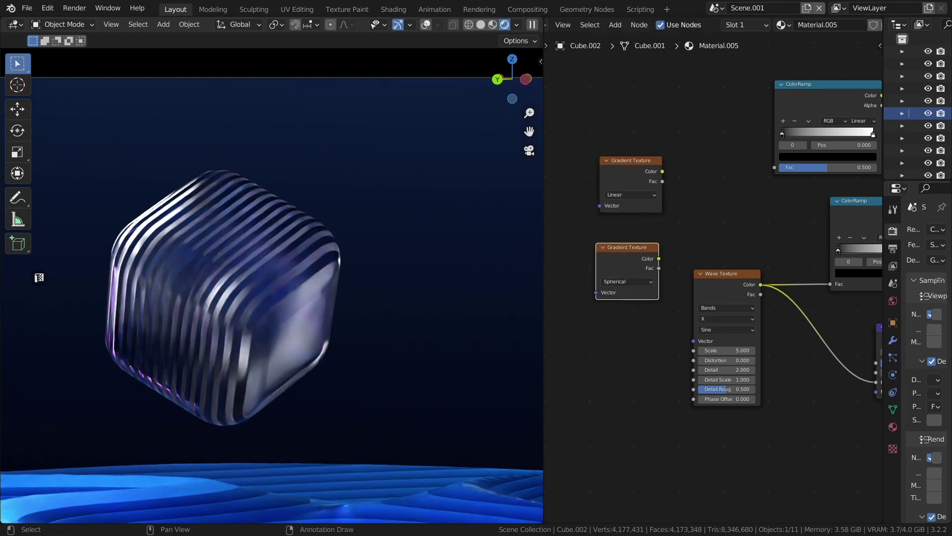
drag(662, 171, 774, 168)
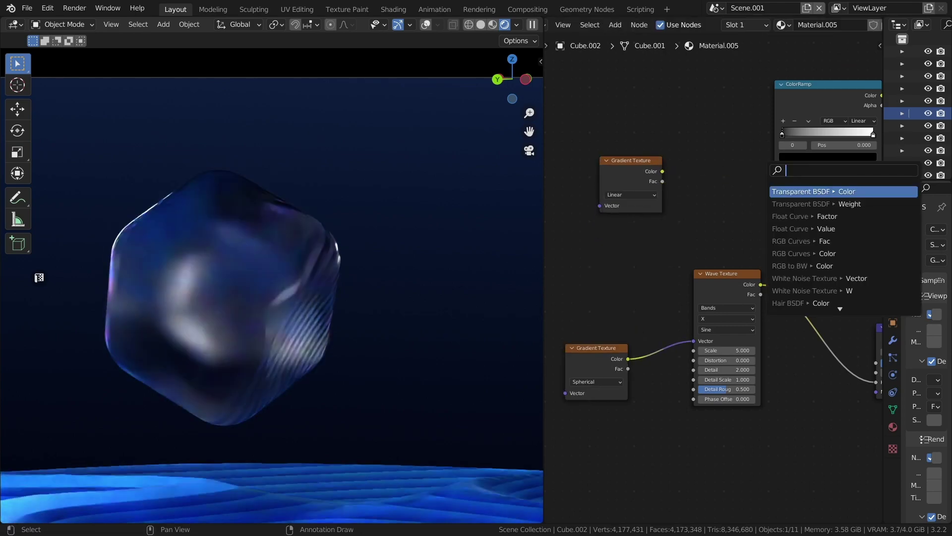
middle_drag(694, 298, 821, 288)
key(ctrl+t)
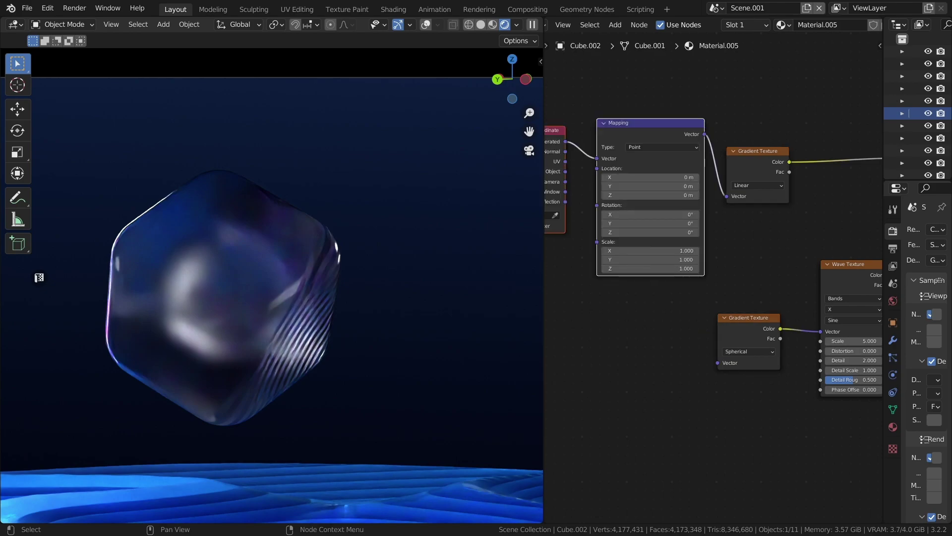
key(g)
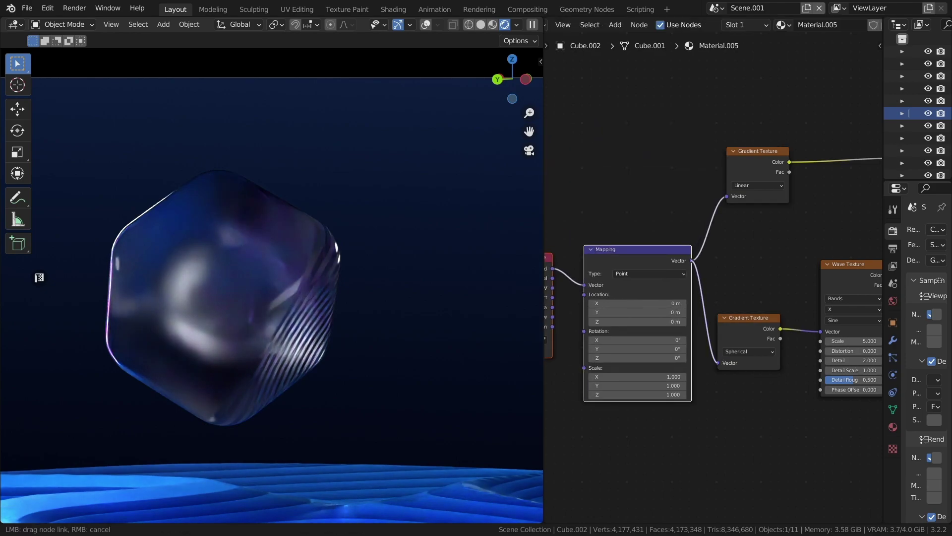
drag(718, 362, 718, 363)
Insert a ColorRamp on the gradient-to-wave link and zero the wave's Detail Roughness and Detail Scale
scroll(715, 278, up, 5)
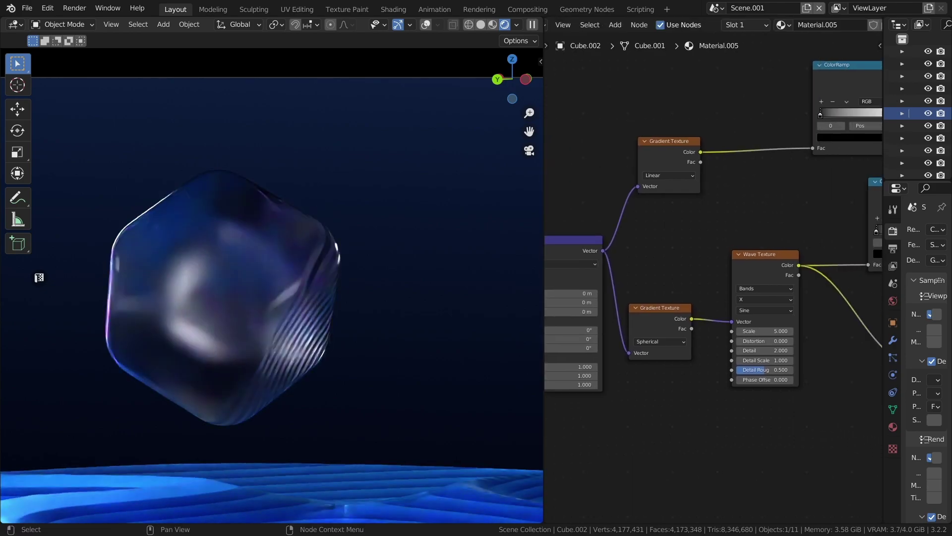
scroll(714, 278, down, 5)
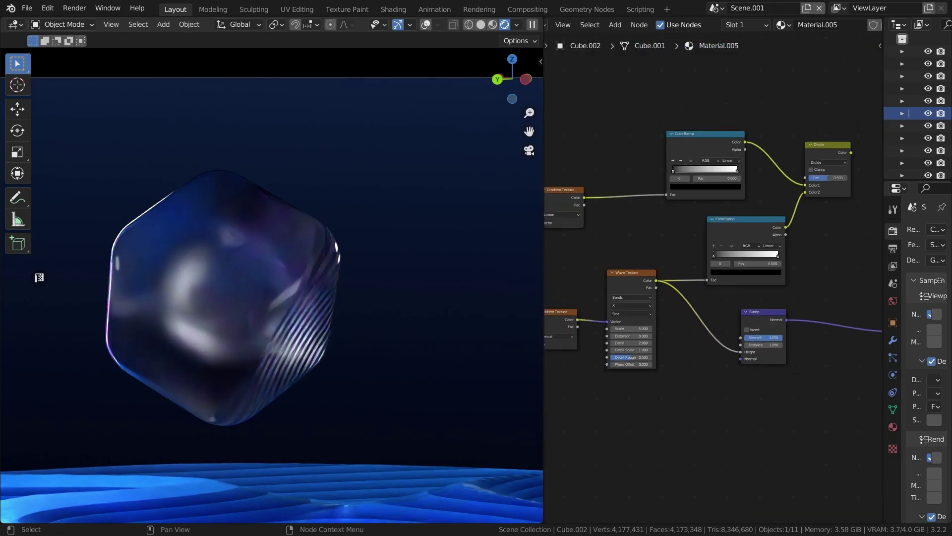
scroll(714, 278, up, 1)
key(Return)
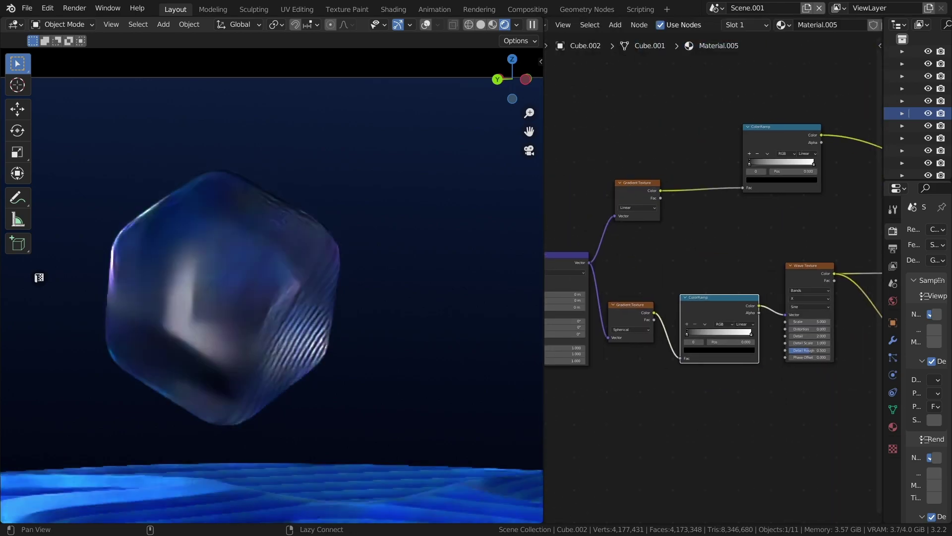
click(644, 322)
middle_drag(645, 323, 527, 361)
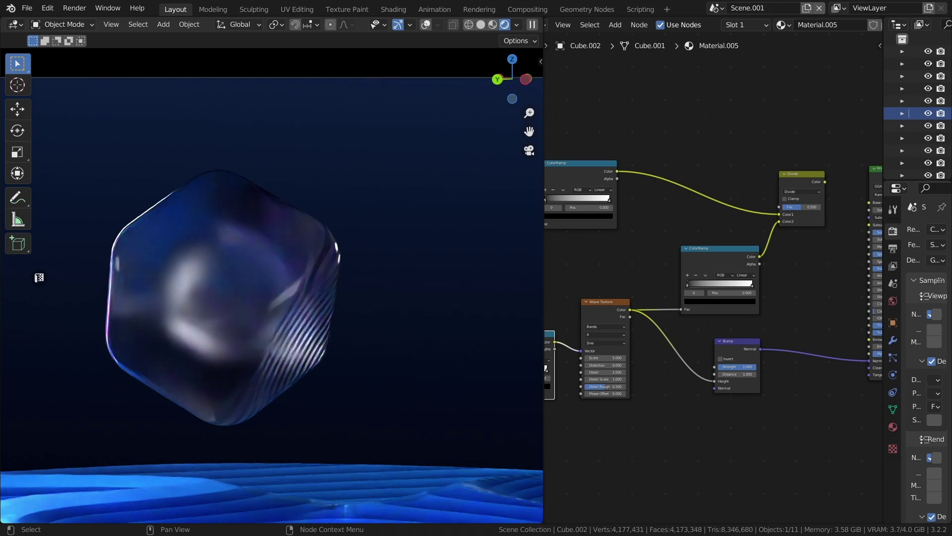
scroll(702, 307, up, 3)
drag(704, 325, 687, 325)
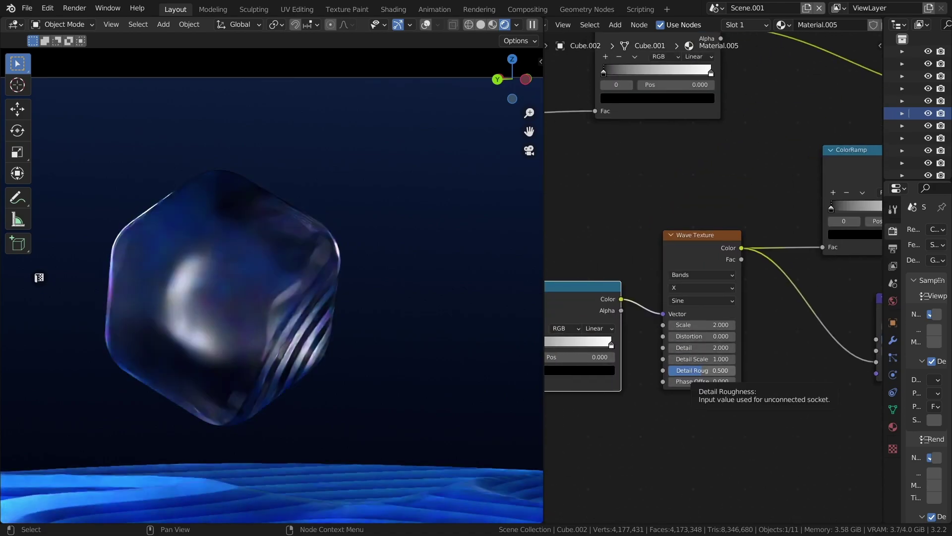
key(ctrl+BackSpace)
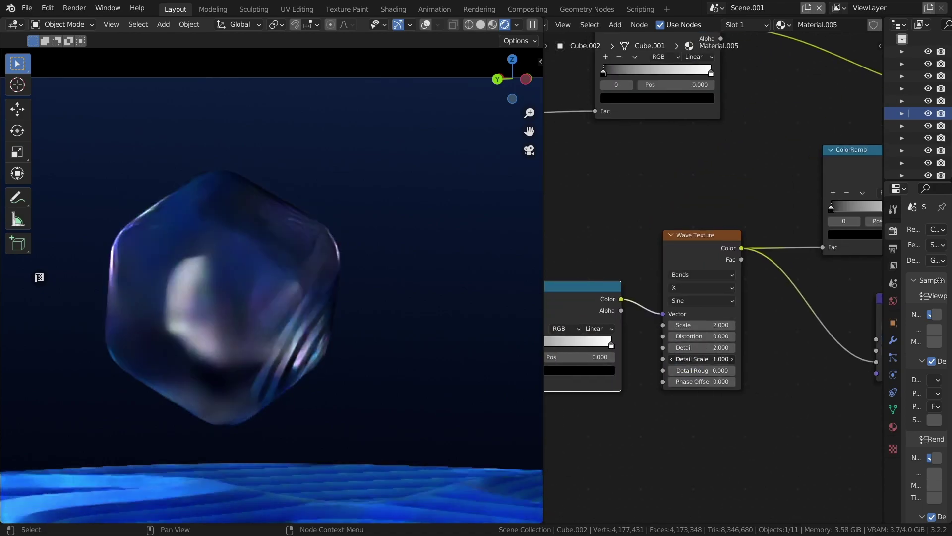
key(ctrl+BackSpace)
Make the top ColorRamp run from light blue to magenta, sliding its dark stop right
drag(704, 347, 692, 347)
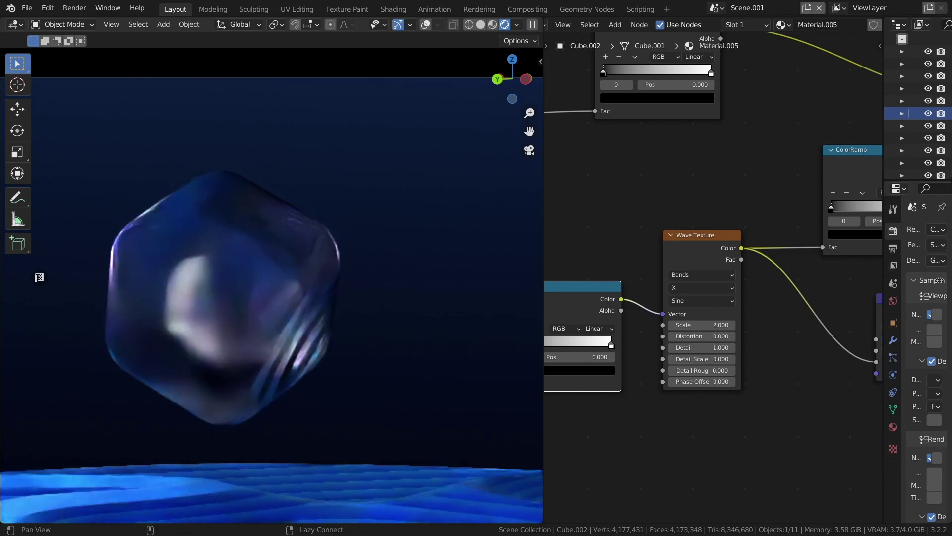
middle_drag(692, 347, 552, 422)
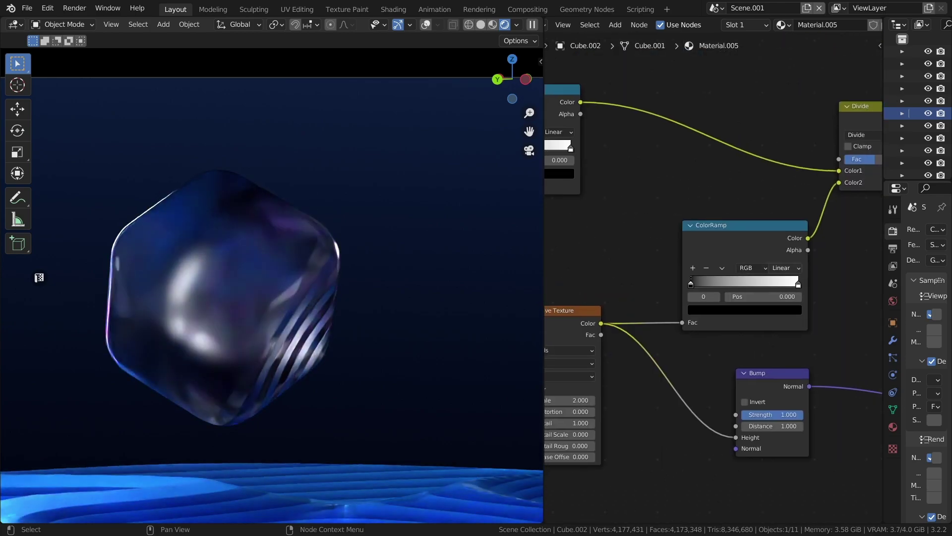
drag(762, 284, 798, 284)
middle_drag(798, 284, 935, 355)
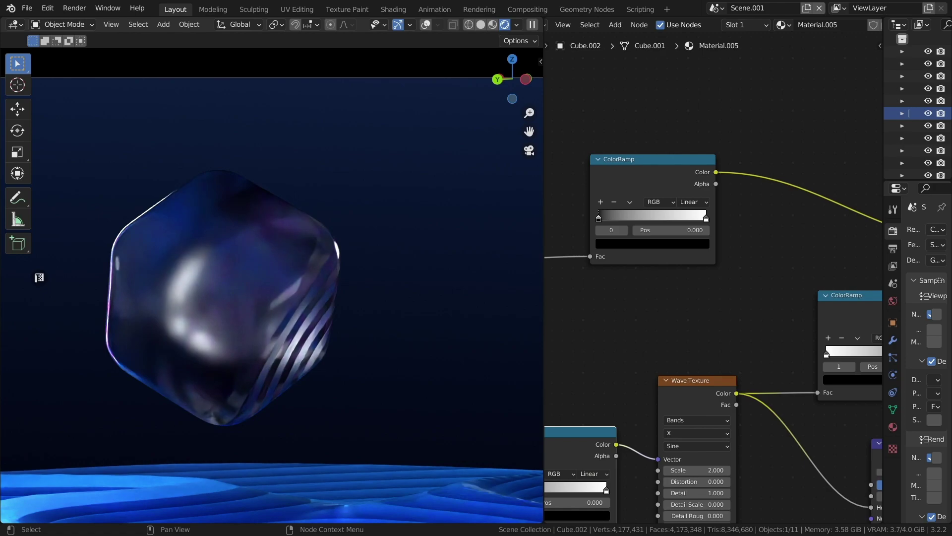
click(653, 243)
click(645, 144)
click(706, 218)
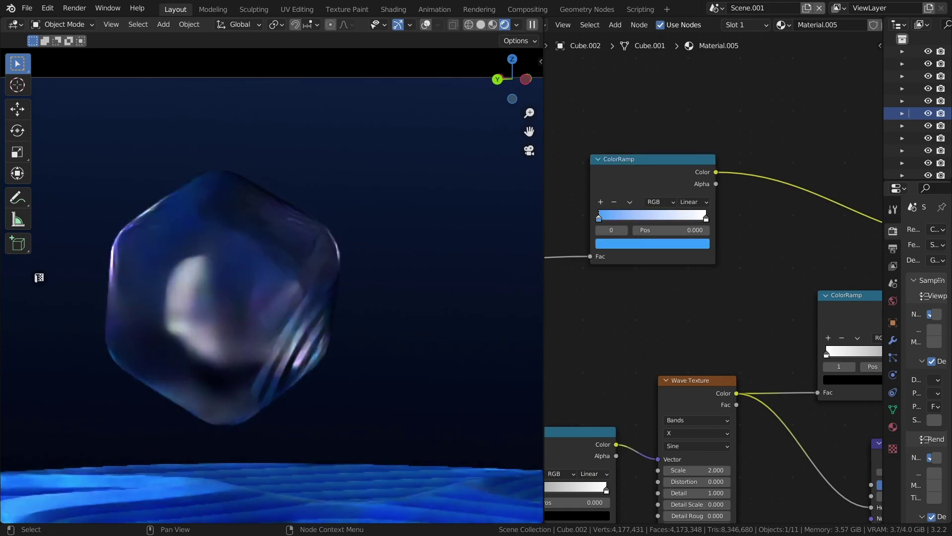
click(653, 244)
click(662, 124)
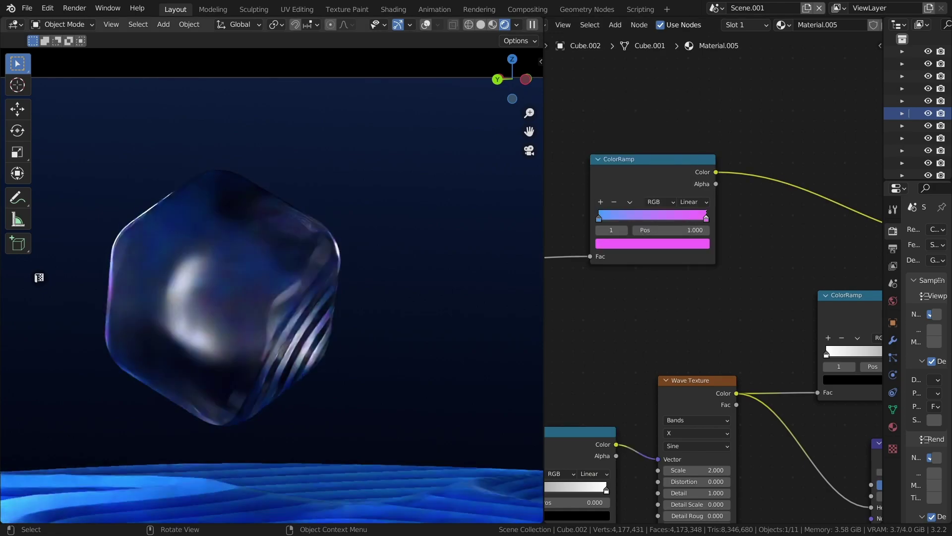
Save the project as tutor01.blend
scroll(715, 323, down, 2)
middle_drag(714, 347, 761, 280)
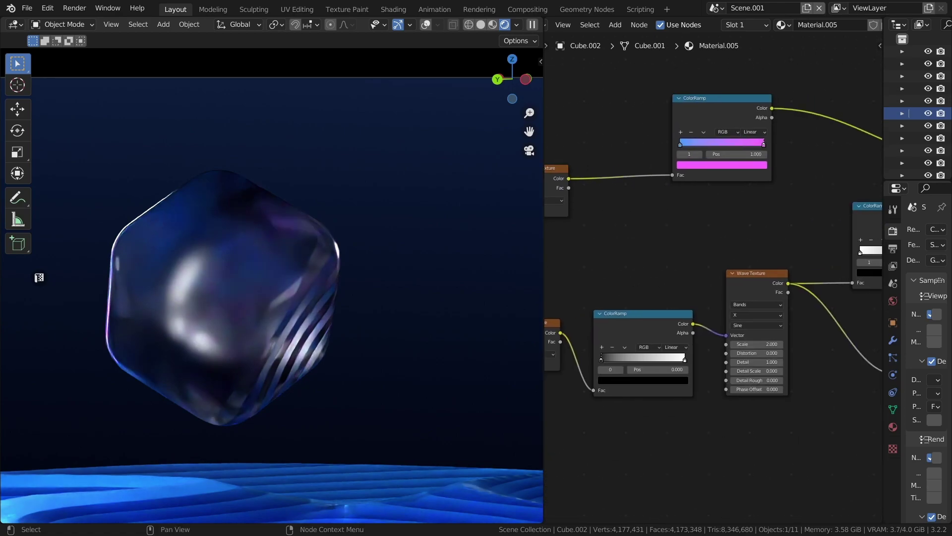
scroll(714, 268, up, 1)
alt+drag(714, 268, 454, 399)
key(ctrl+s)
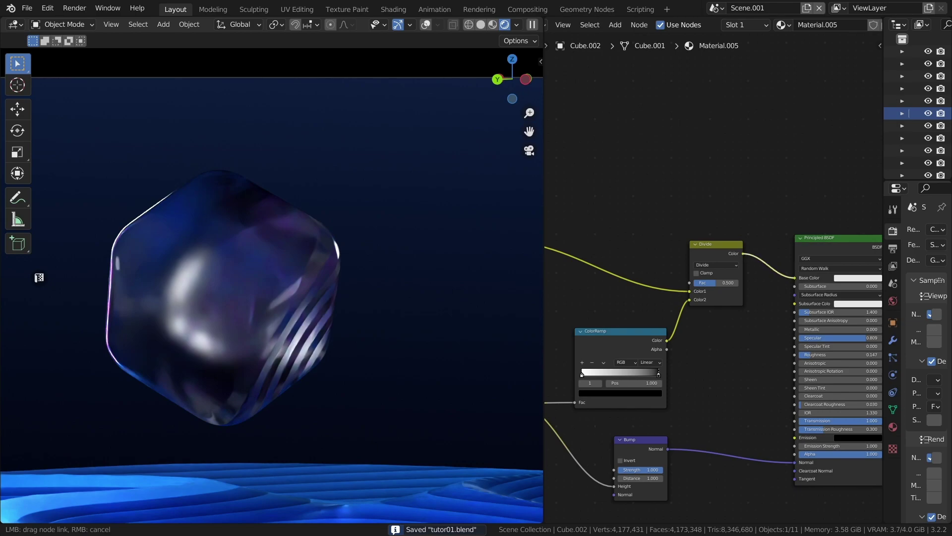
Rotate the cube to -112° around Z in camera view and save
key(KP_0)
key(r)
key(z)
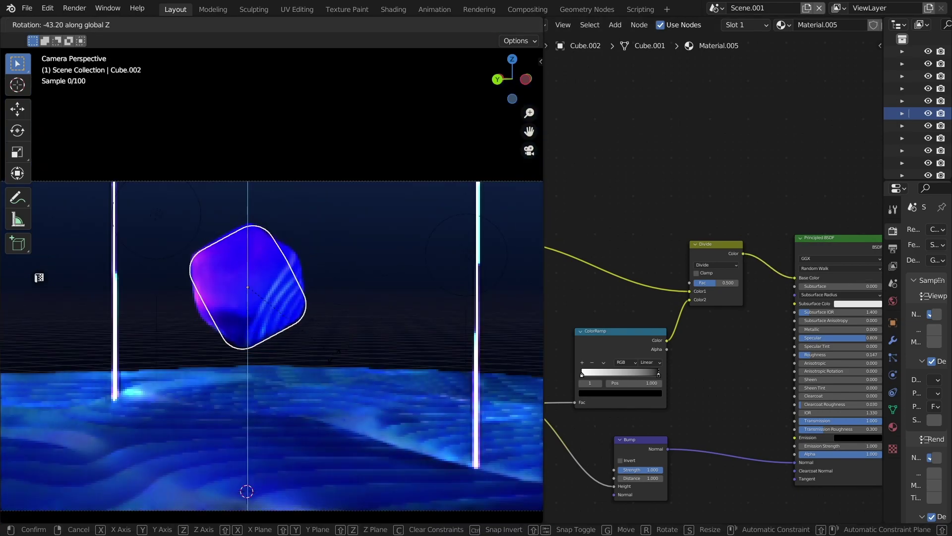
click(225, 400)
middle_drag(228, 401, 258, 367)
scroll(318, 377, up, 2)
key(ctrl+s)
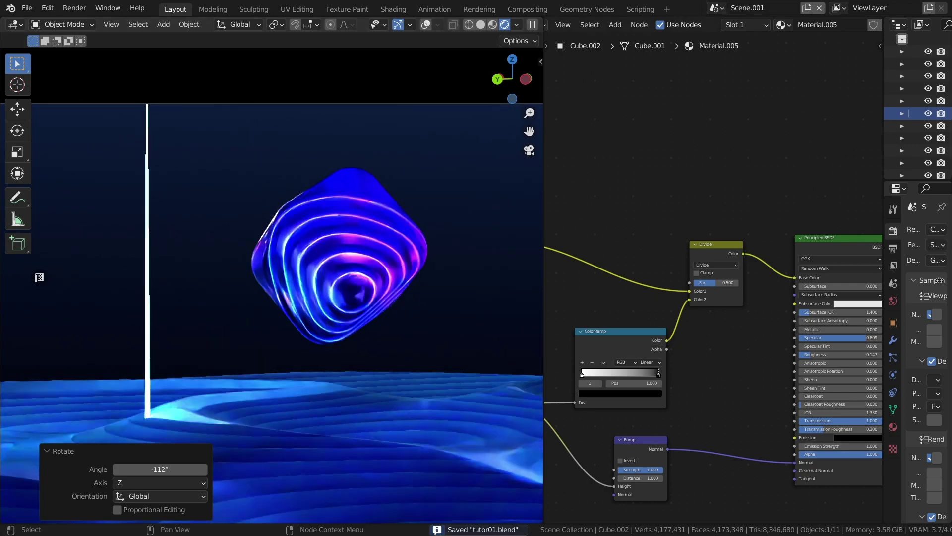
Move the grey ramp's stop to 0.818 and lower the Divide factor to 0.3
middle_drag(620, 322, 550, 107)
scroll(593, 292, up, 2)
scroll(593, 293, down, 3)
scroll(593, 292, up, 1)
scroll(551, 107, up, 2)
drag(738, 311, 714, 311)
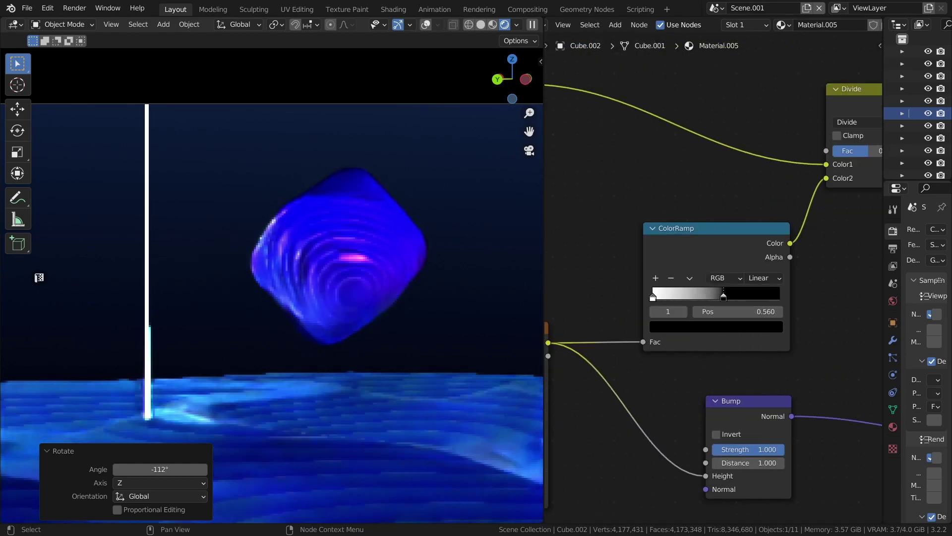
middle_drag(714, 311, 587, 393)
drag(759, 232, 734, 232)
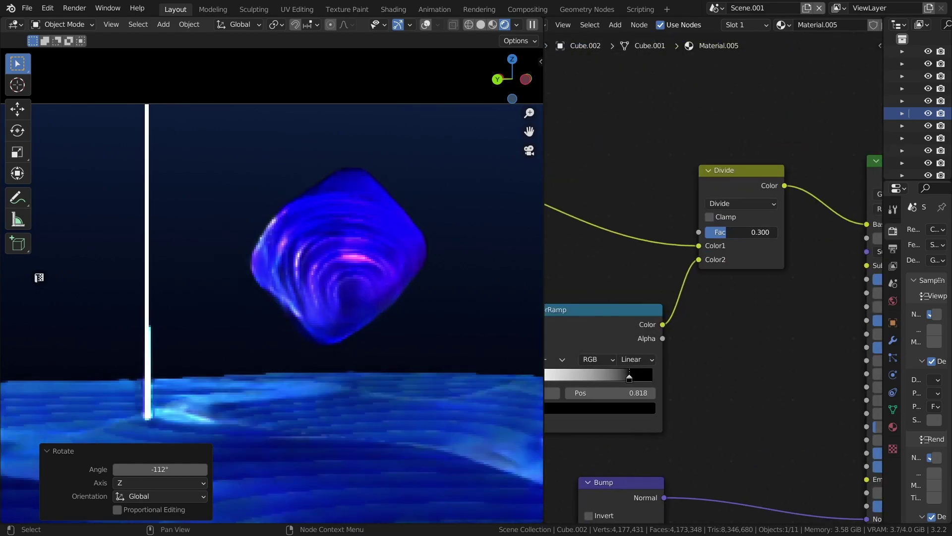
Adjust a stop on the blue-pink ramp and switch the wave bands to a Saw profile
middle_drag(734, 232, 616, 249)
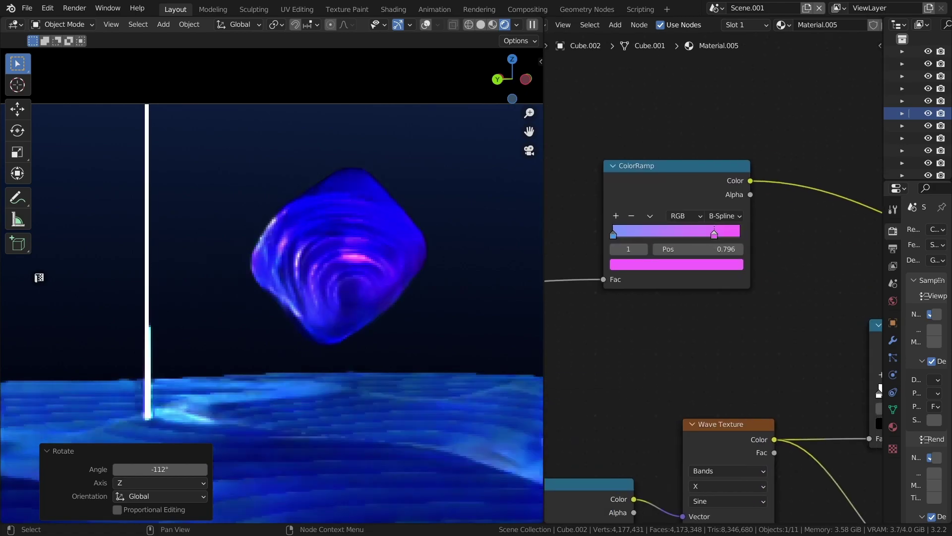
drag(694, 248, 720, 248)
click(616, 263)
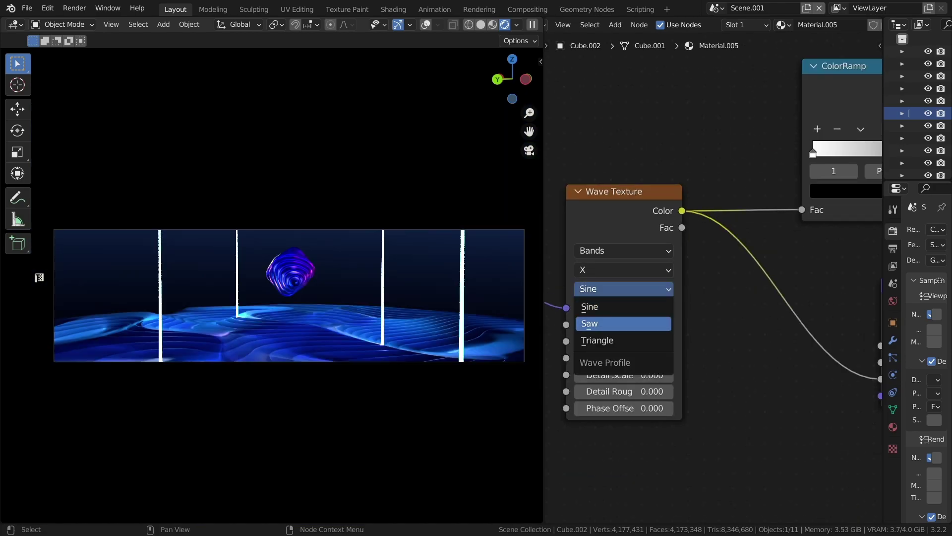
click(591, 324)
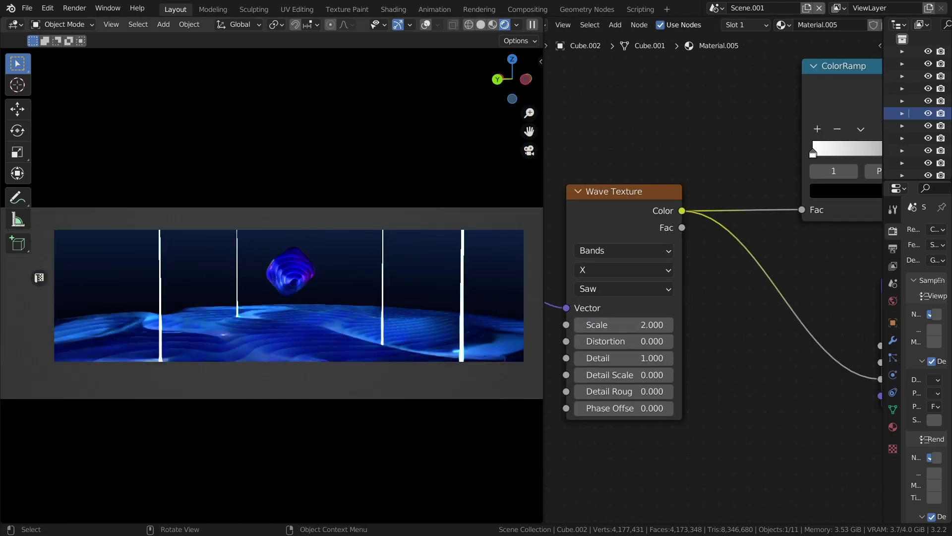
Save the project, then set Transmission Roughness to 0.5 with Transmission kept at 1.0
middle_drag(644, 298, 513, 110)
key(ctrl+s)
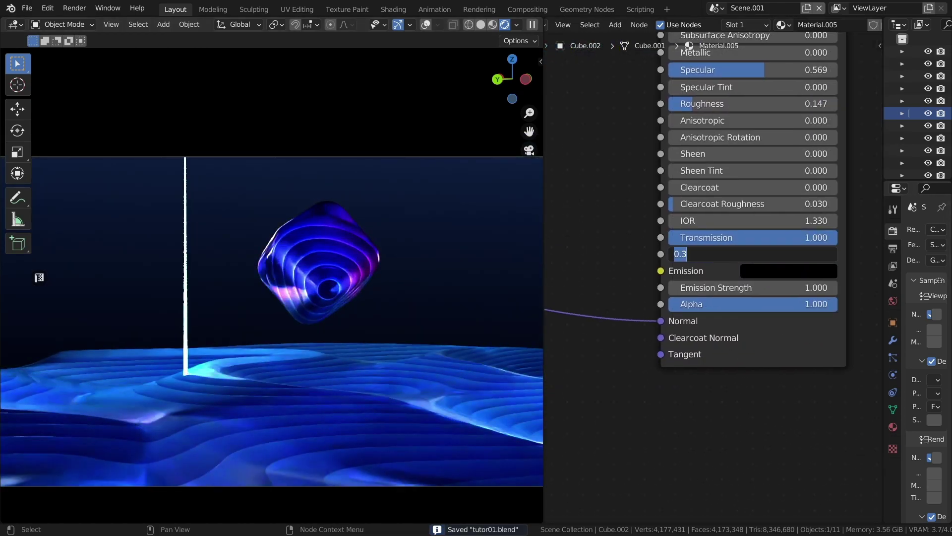
text(0.2)
key(Return)
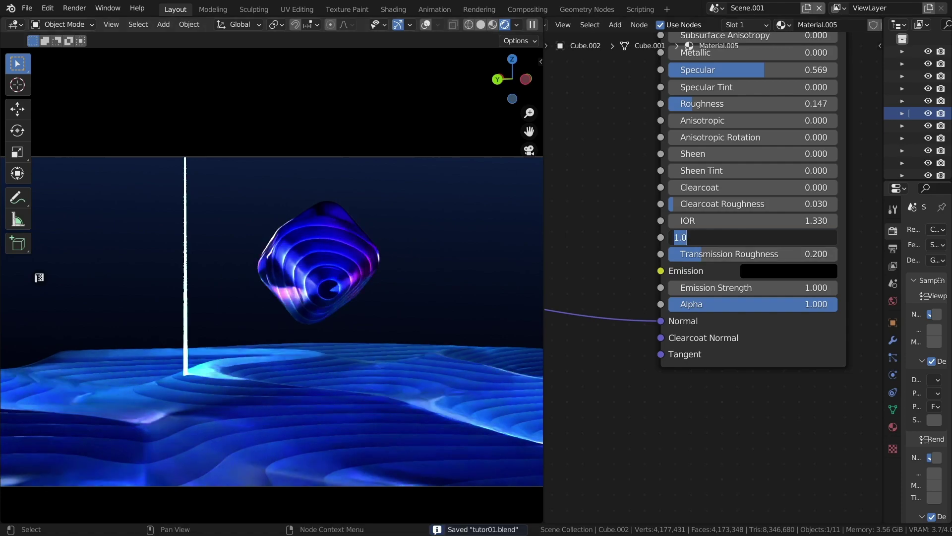
key(Tab)
text(0.5)
key(Return)
scroll(39, 277, down, 3)
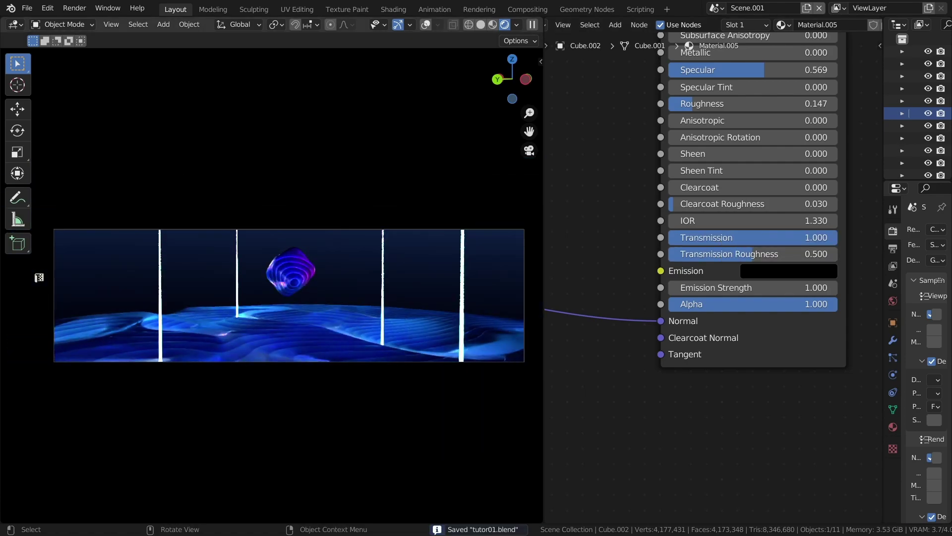
scroll(39, 277, up, 5)
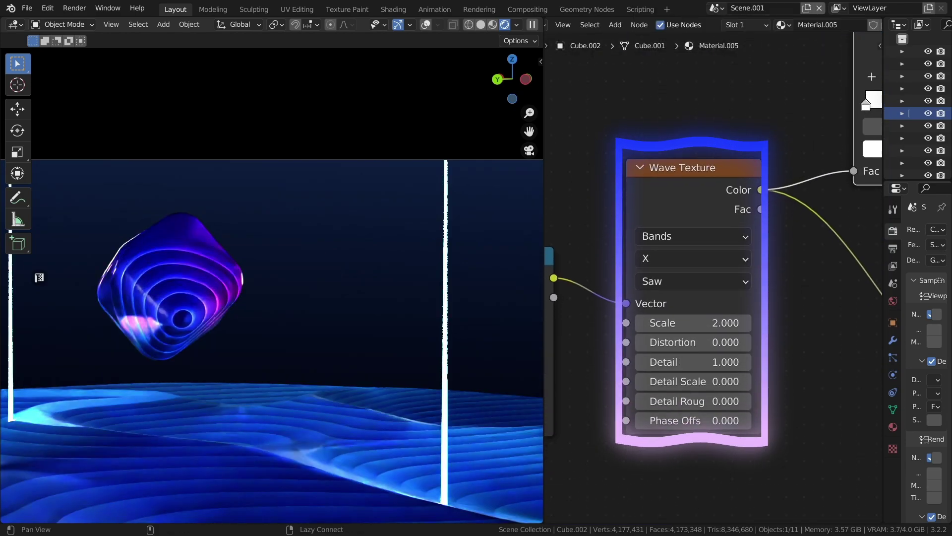
Try Wave Texture scales of 1 and 15, then return the scale to 2
double_click(694, 323)
text(1)
key(Return)
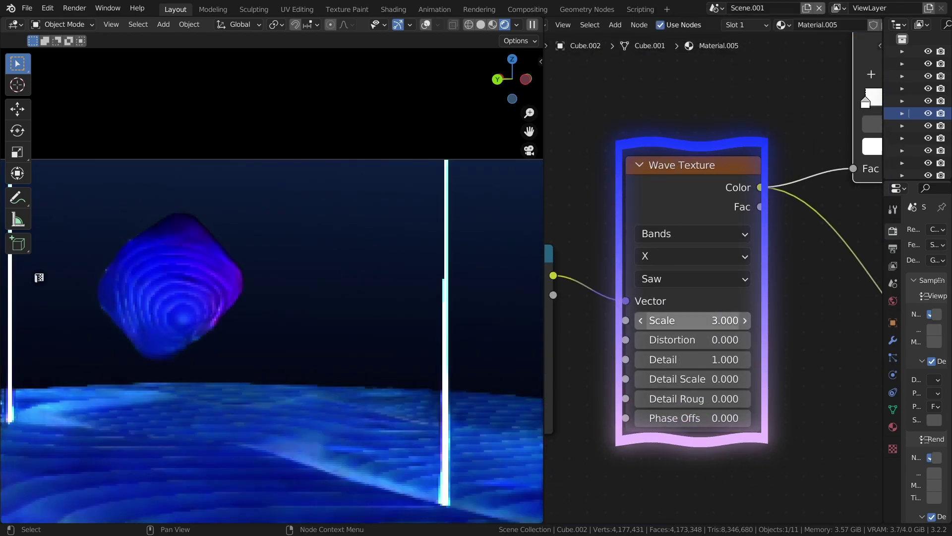
double_click(694, 320)
text(1)
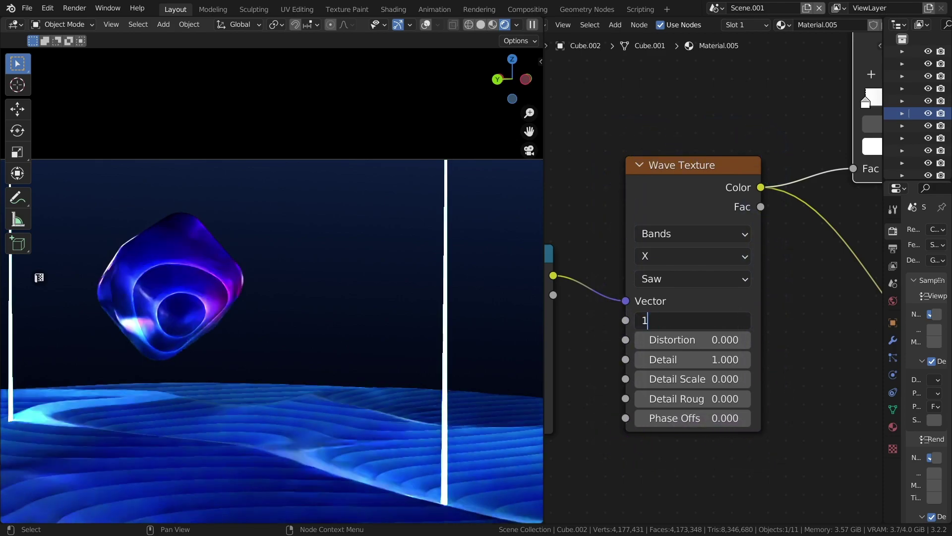
text(5)
key(Return)
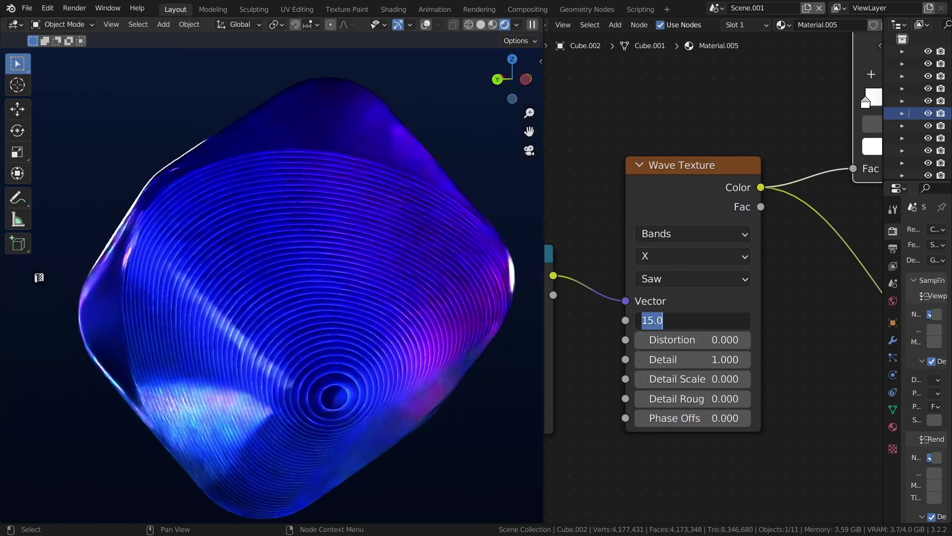
text(2)
key(Return)
key(Home)
View the scene through the camera and apply a quick adjustment to the scene camera
key(KP_0)
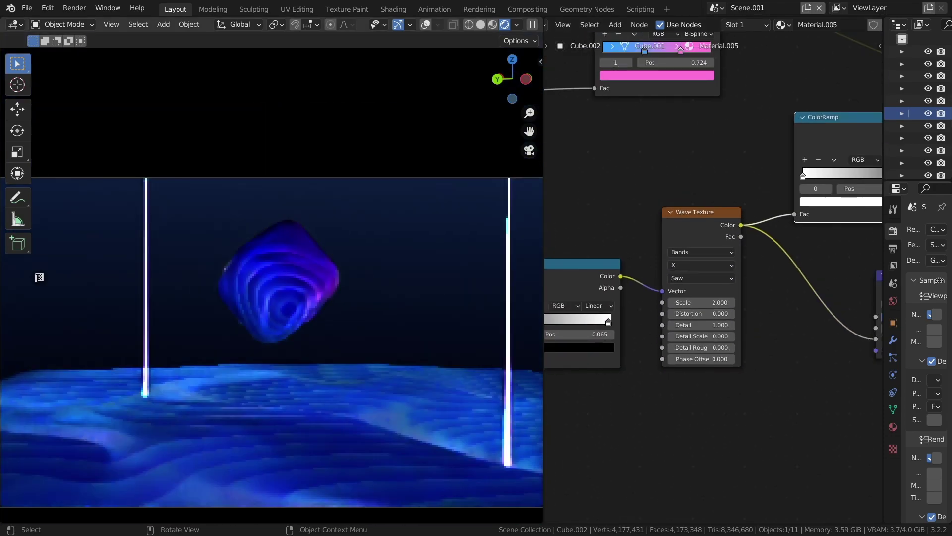
key(Home)
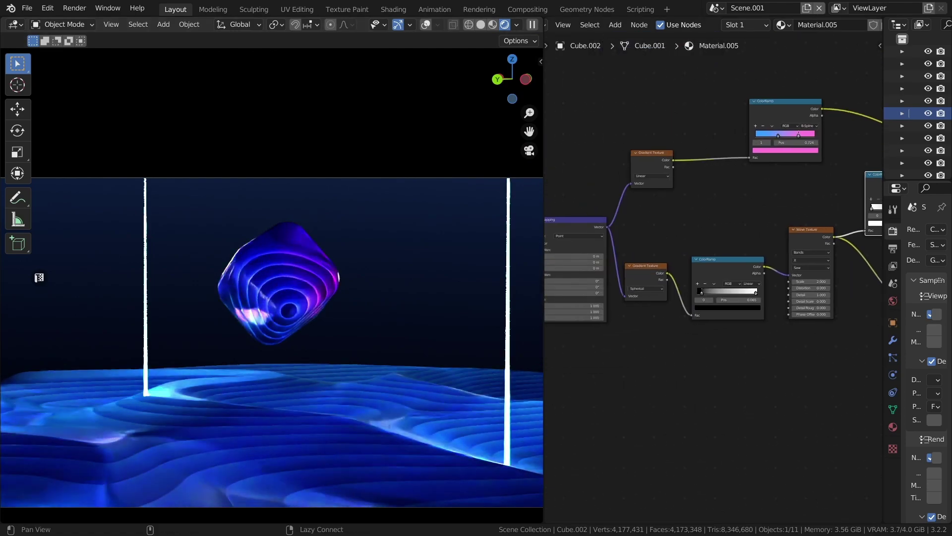
middle_drag(744, 248, 660, 238)
scroll(715, 149, up, 5)
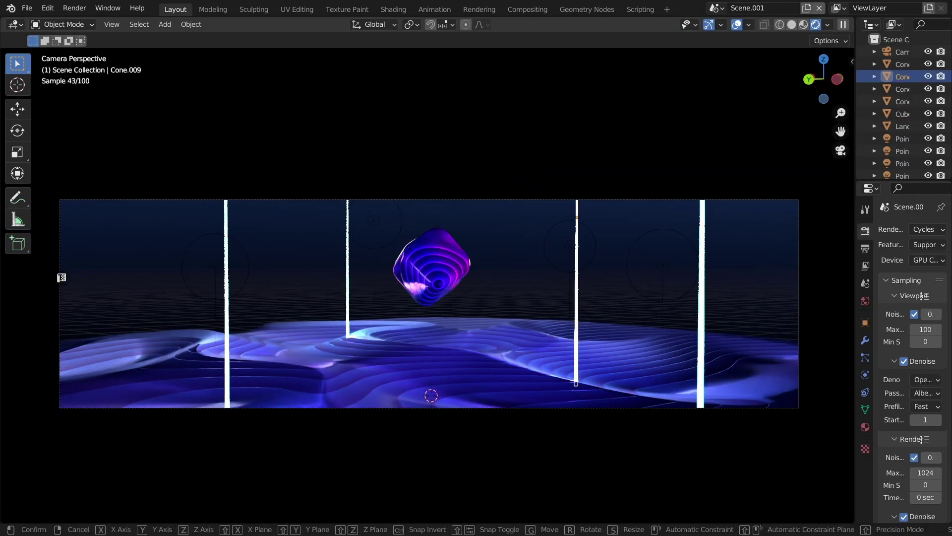
key(ctrl+z)
key(ctrl+z)
key(ctrl+z)
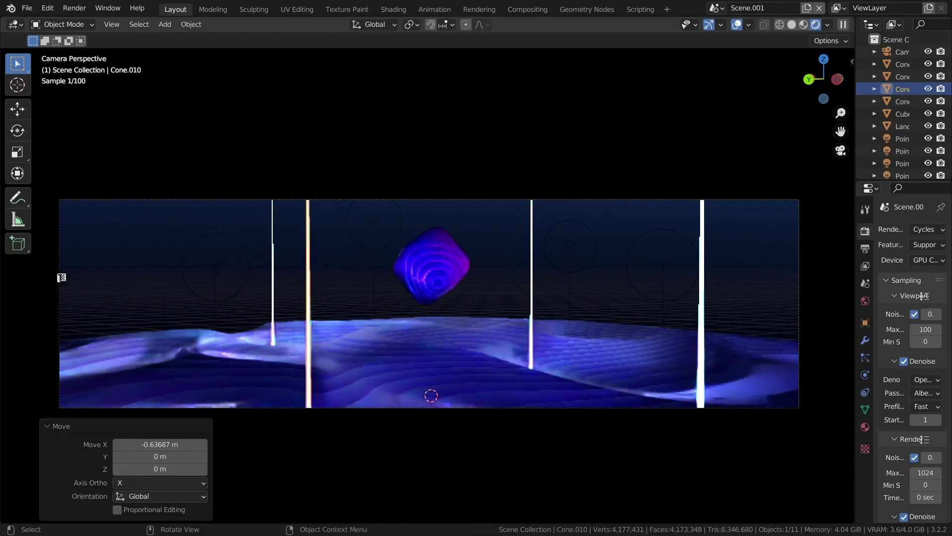
key(g)
key(Escape)
click(903, 51)
key(q)
click(436, 202)
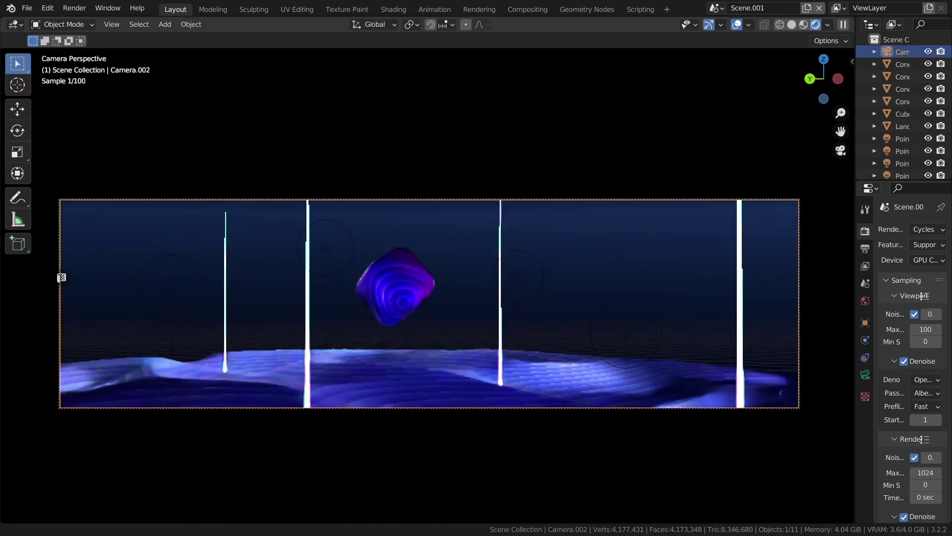
Move laser beam Cone.010 along X twice, save tutor01.blend, and maximize the camera view
click(902, 88)
key(g)
key(x)
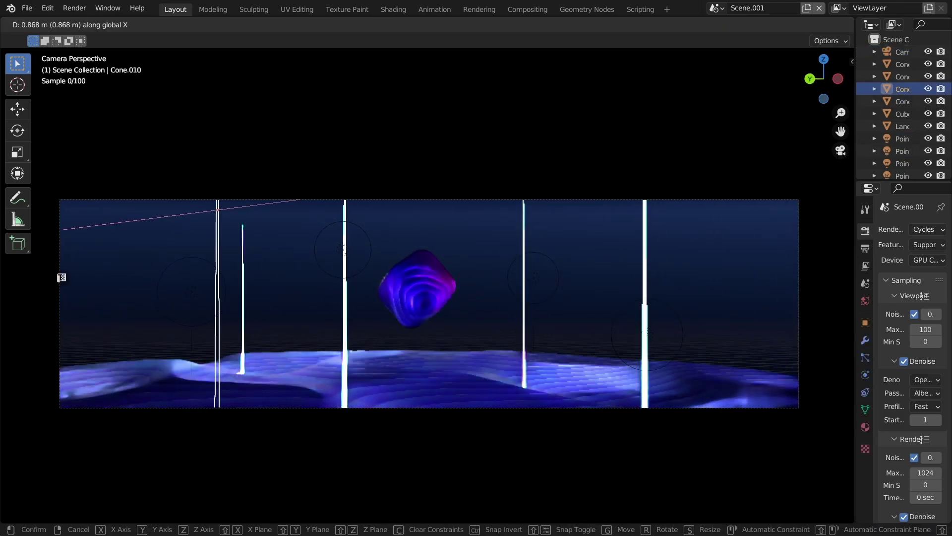
click(61, 277)
key(g)
key(x)
click(62, 278)
key(ctrl+s)
key(ctrl+space)
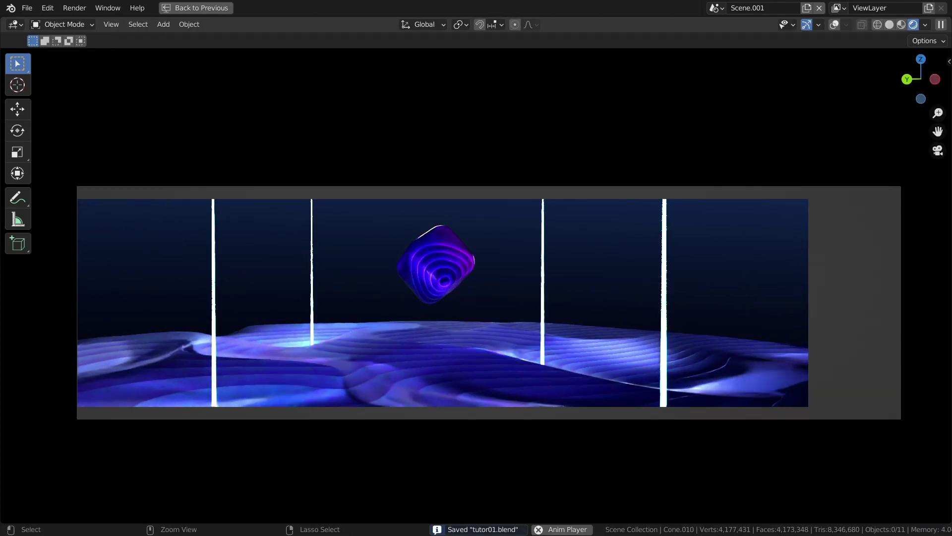
Render frame 242 and inspect the Render Result showing the glass cube, beams and dunes
key(F12)
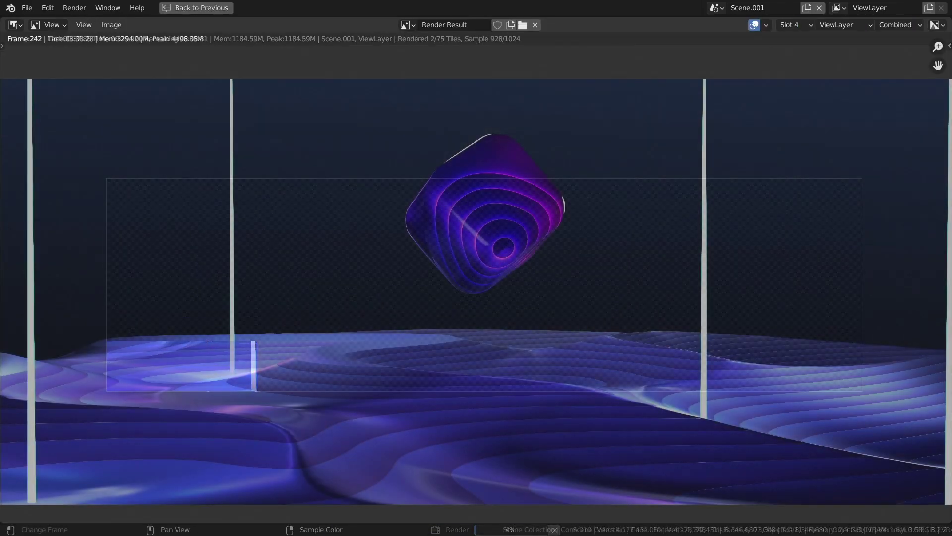
scroll(476, 268, up, 4)
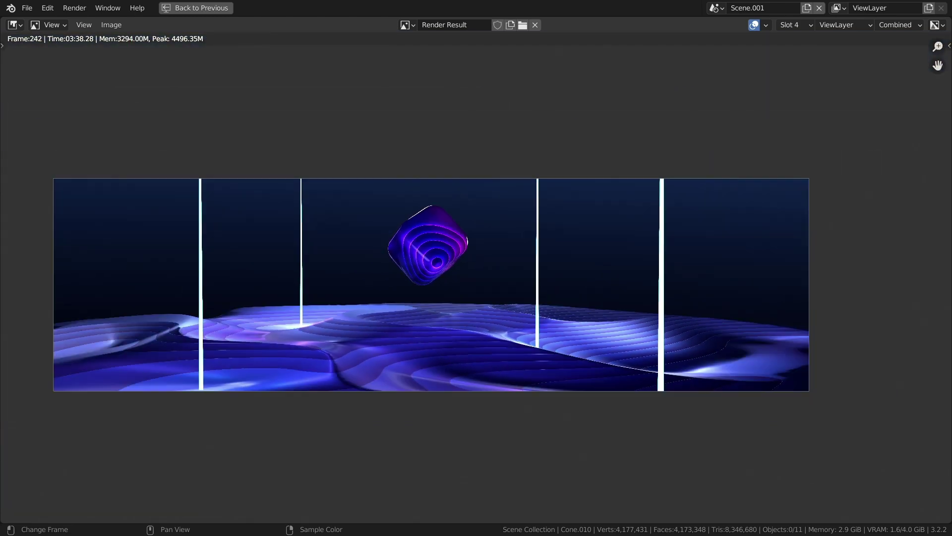
key(Escape)
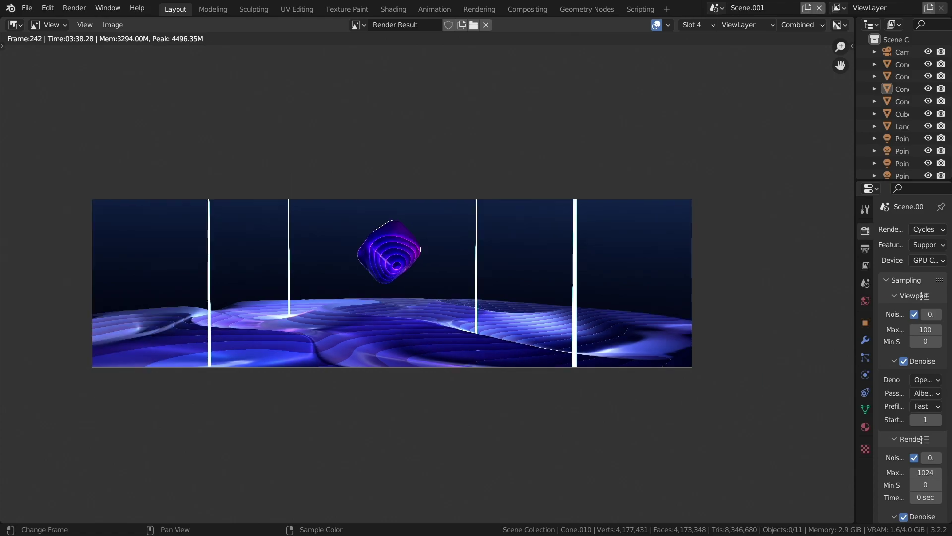
middle_drag(392, 283, 445, 286)
scroll(446, 285, up, 4)
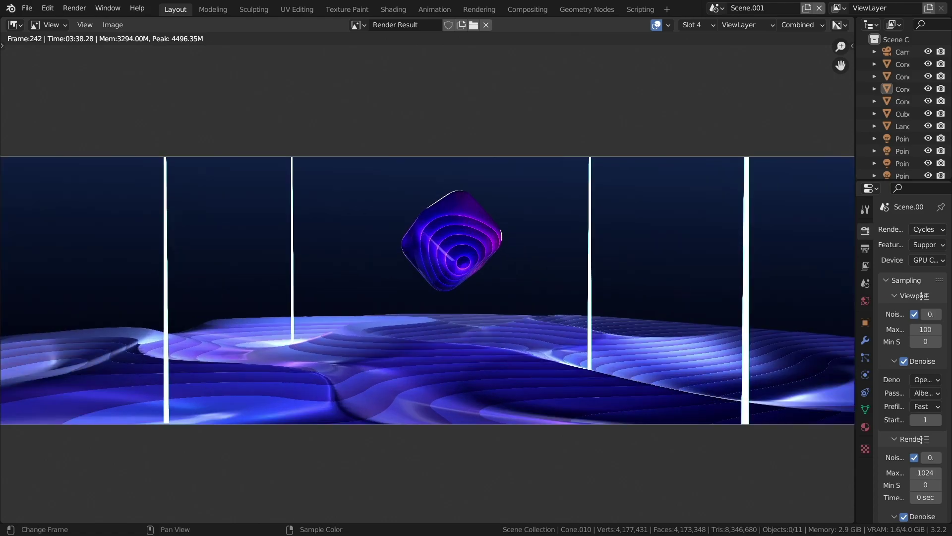
scroll(445, 285, down, 3)
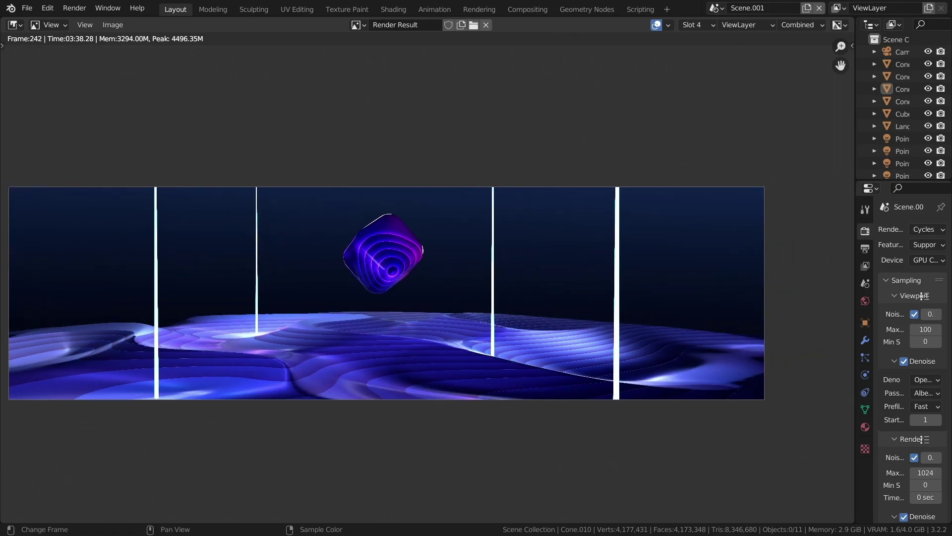